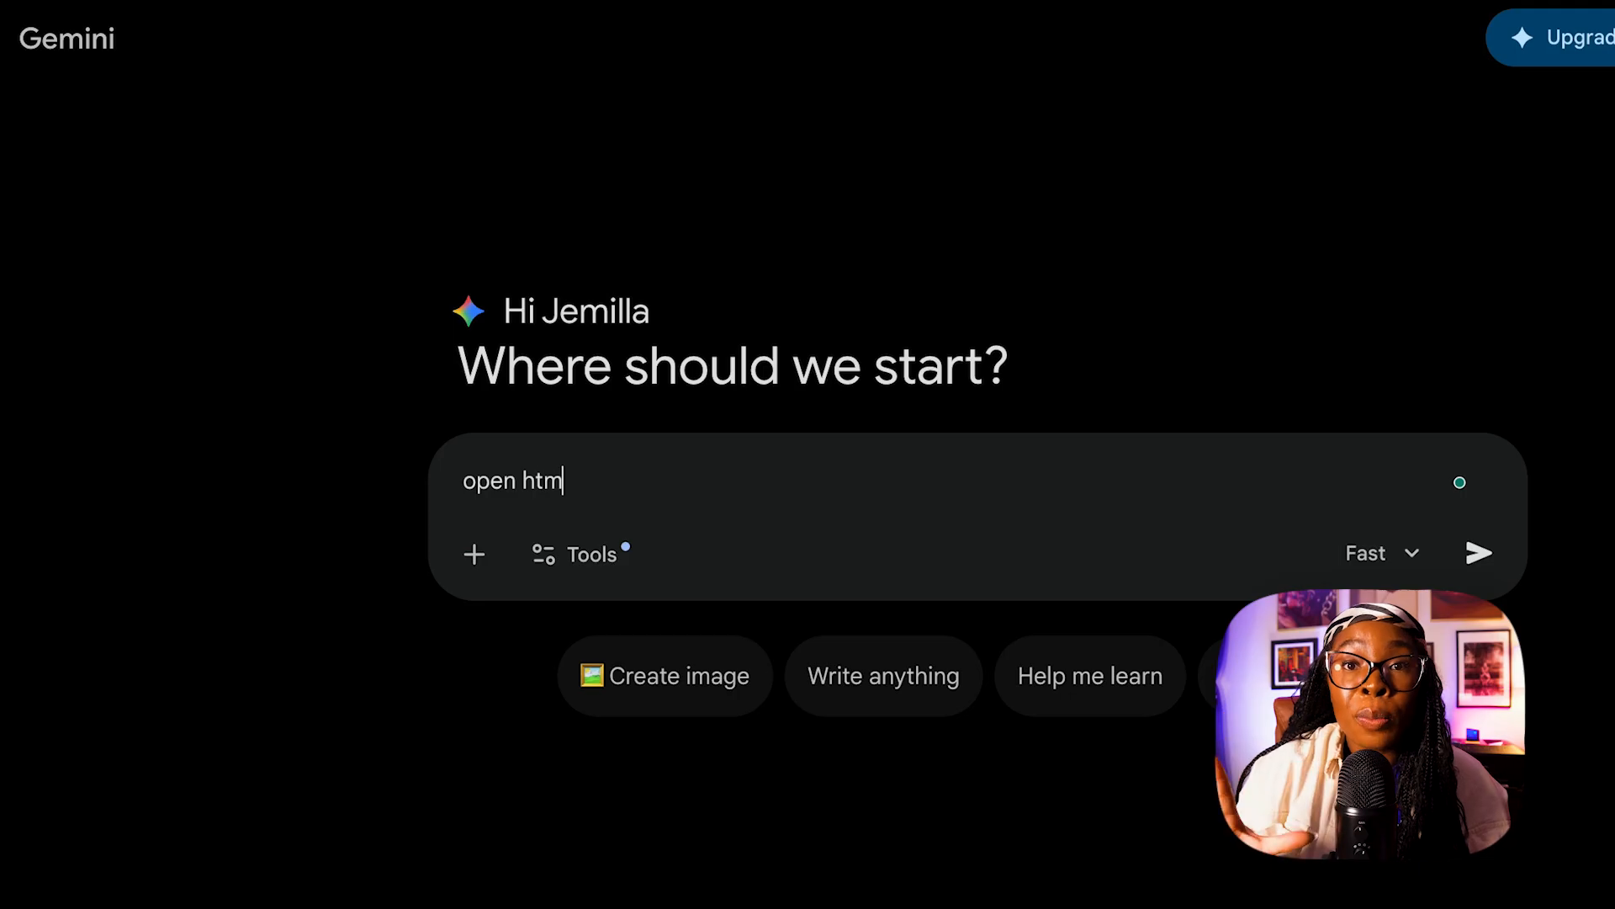
Enable the Canvas tool for the "open html" prompt and submit it.
left_click(562, 562)
left_click(680, 766)
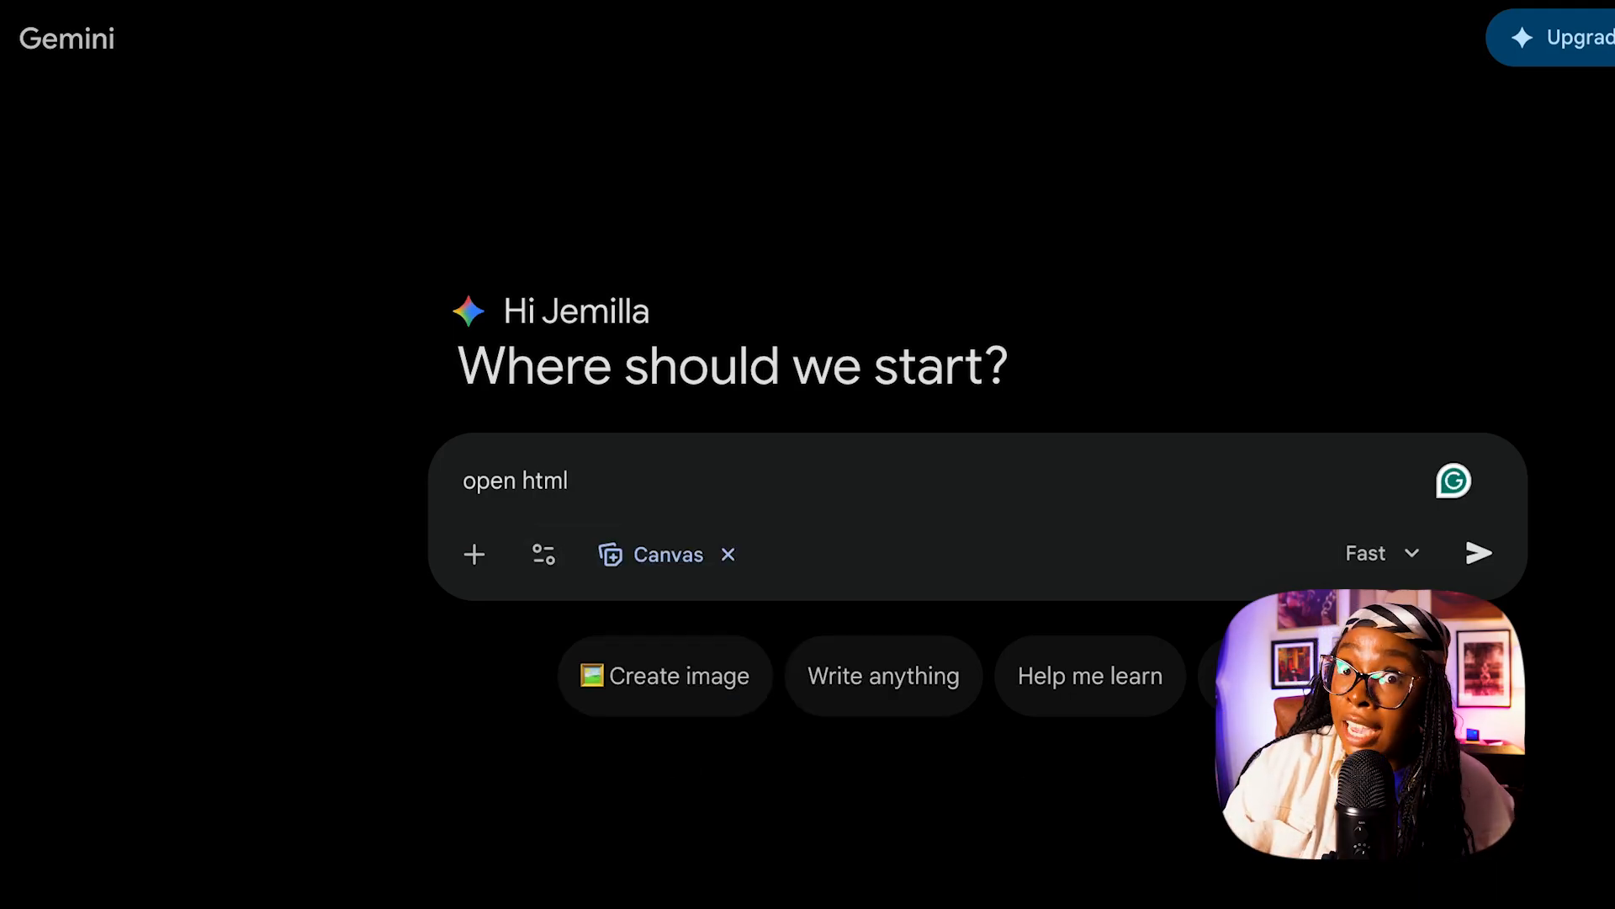
left_click(1491, 561)
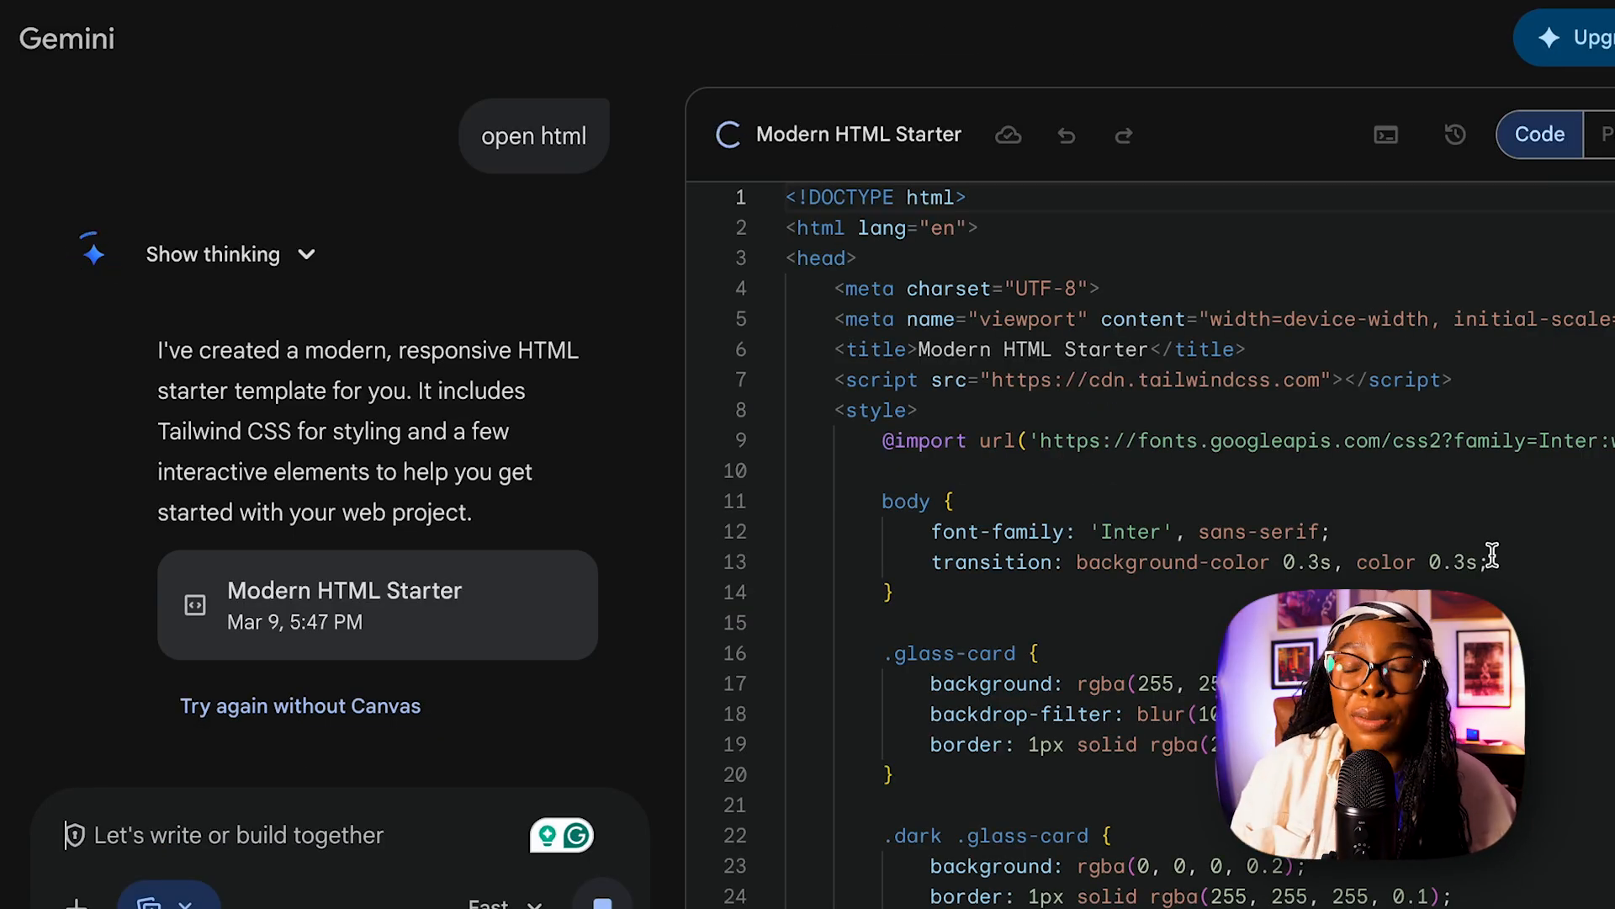
Replace all of the generated starter code in the canvas with the copied report HTML.
key("ctrl+a")
key("BackSpace")
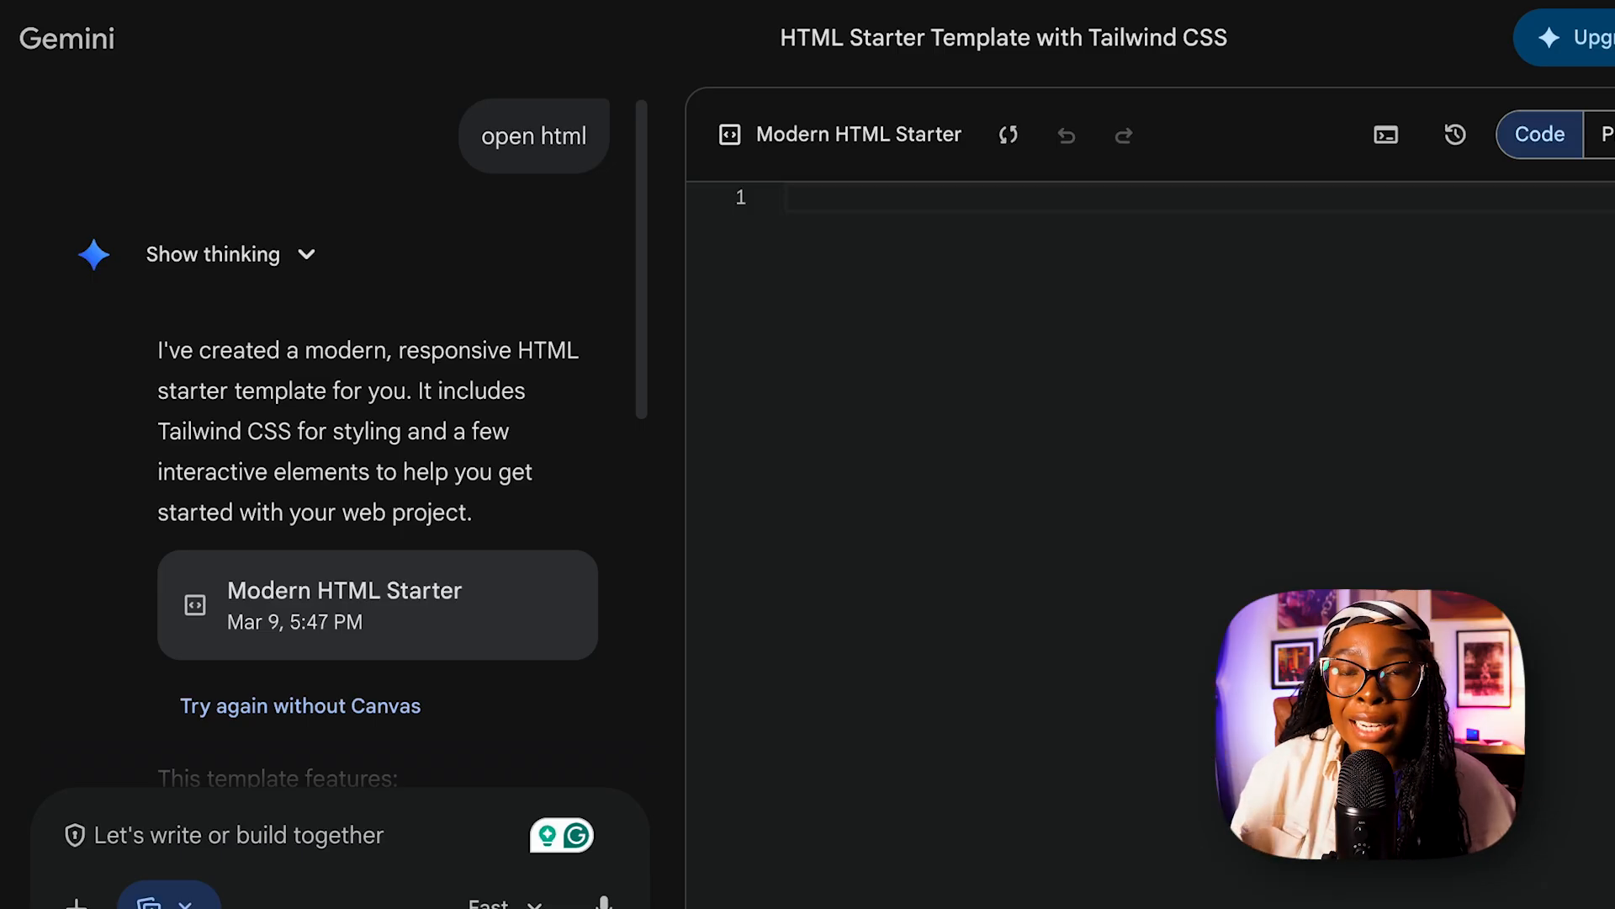
key("ctrl+v")
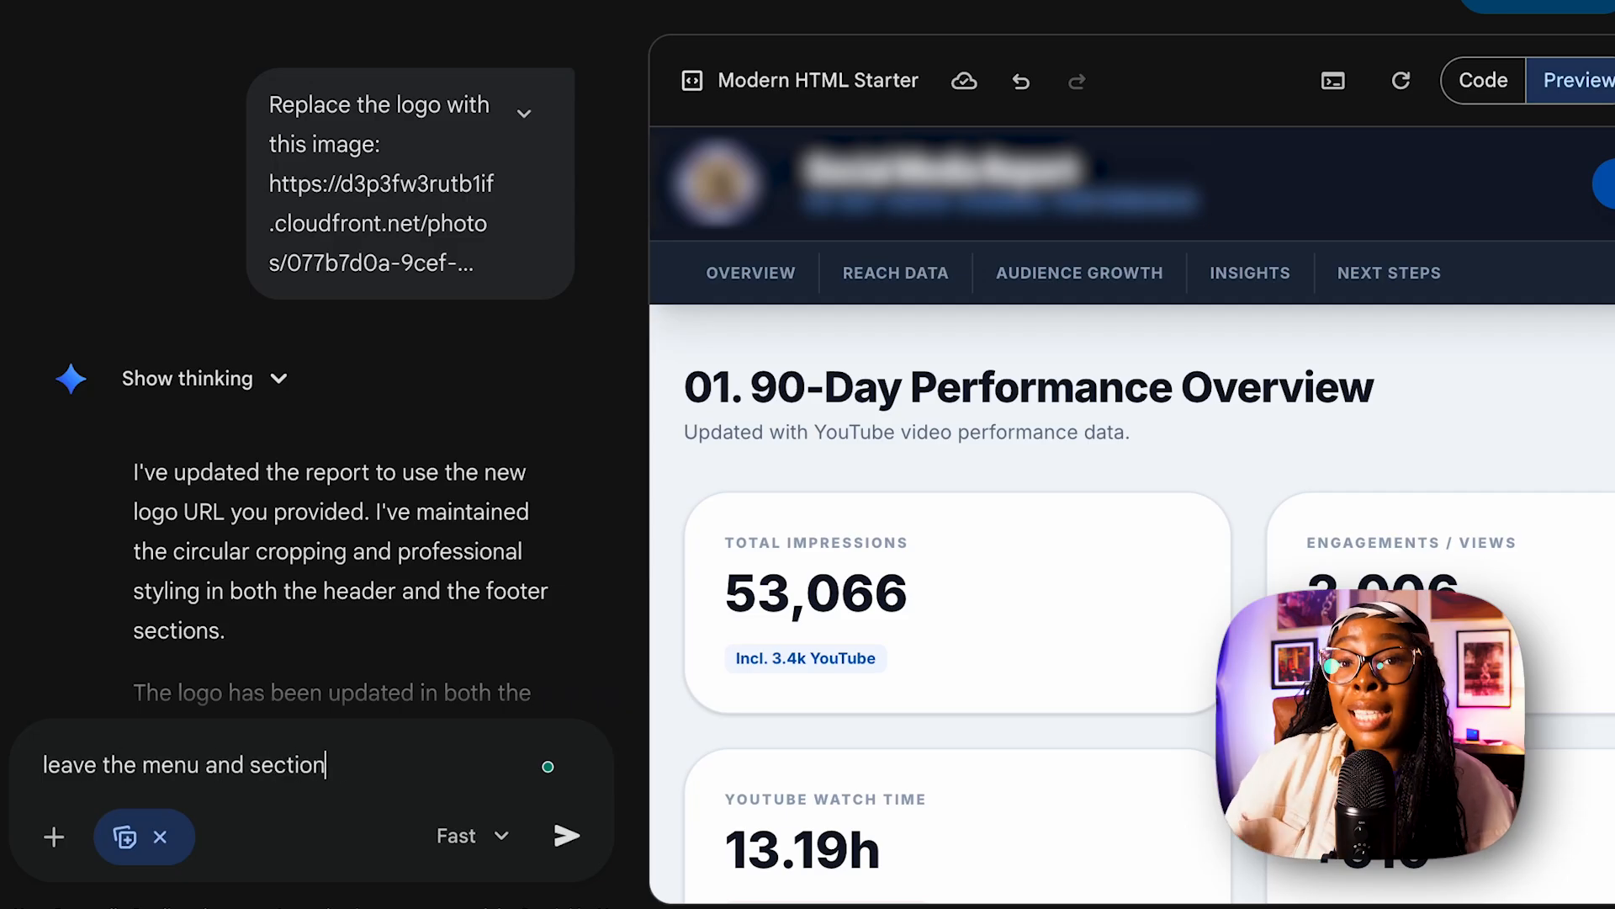
Ask to keep the menu and sections, remove all information, and set the primary colour to #731013 and the secondary colour to #d8a689.
type("informationand ch")
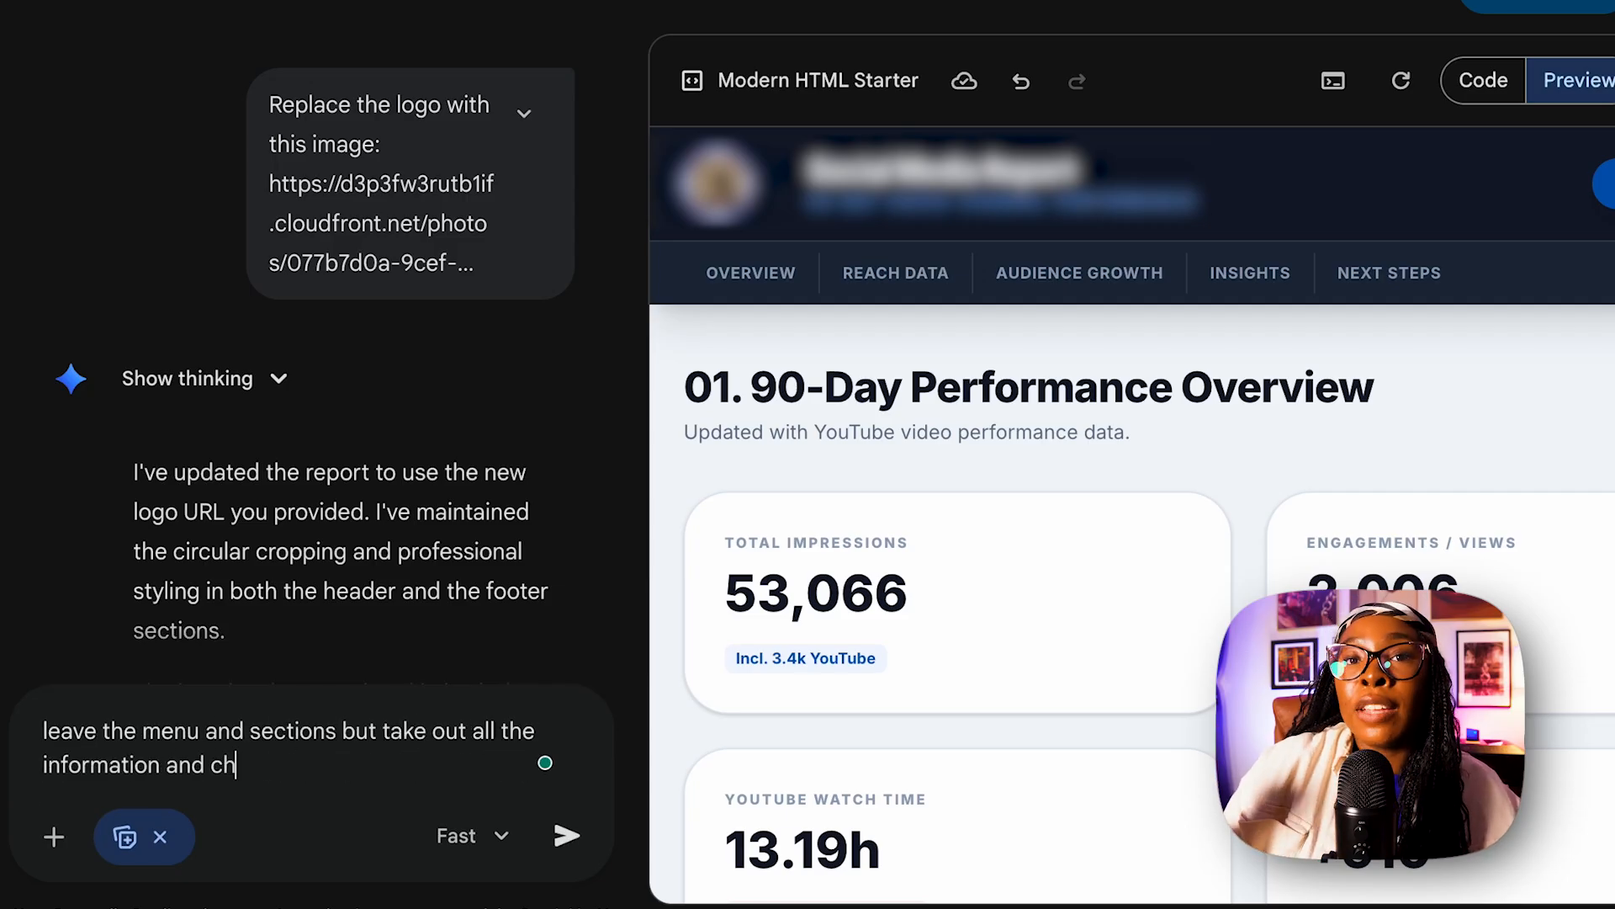
type("x code #")
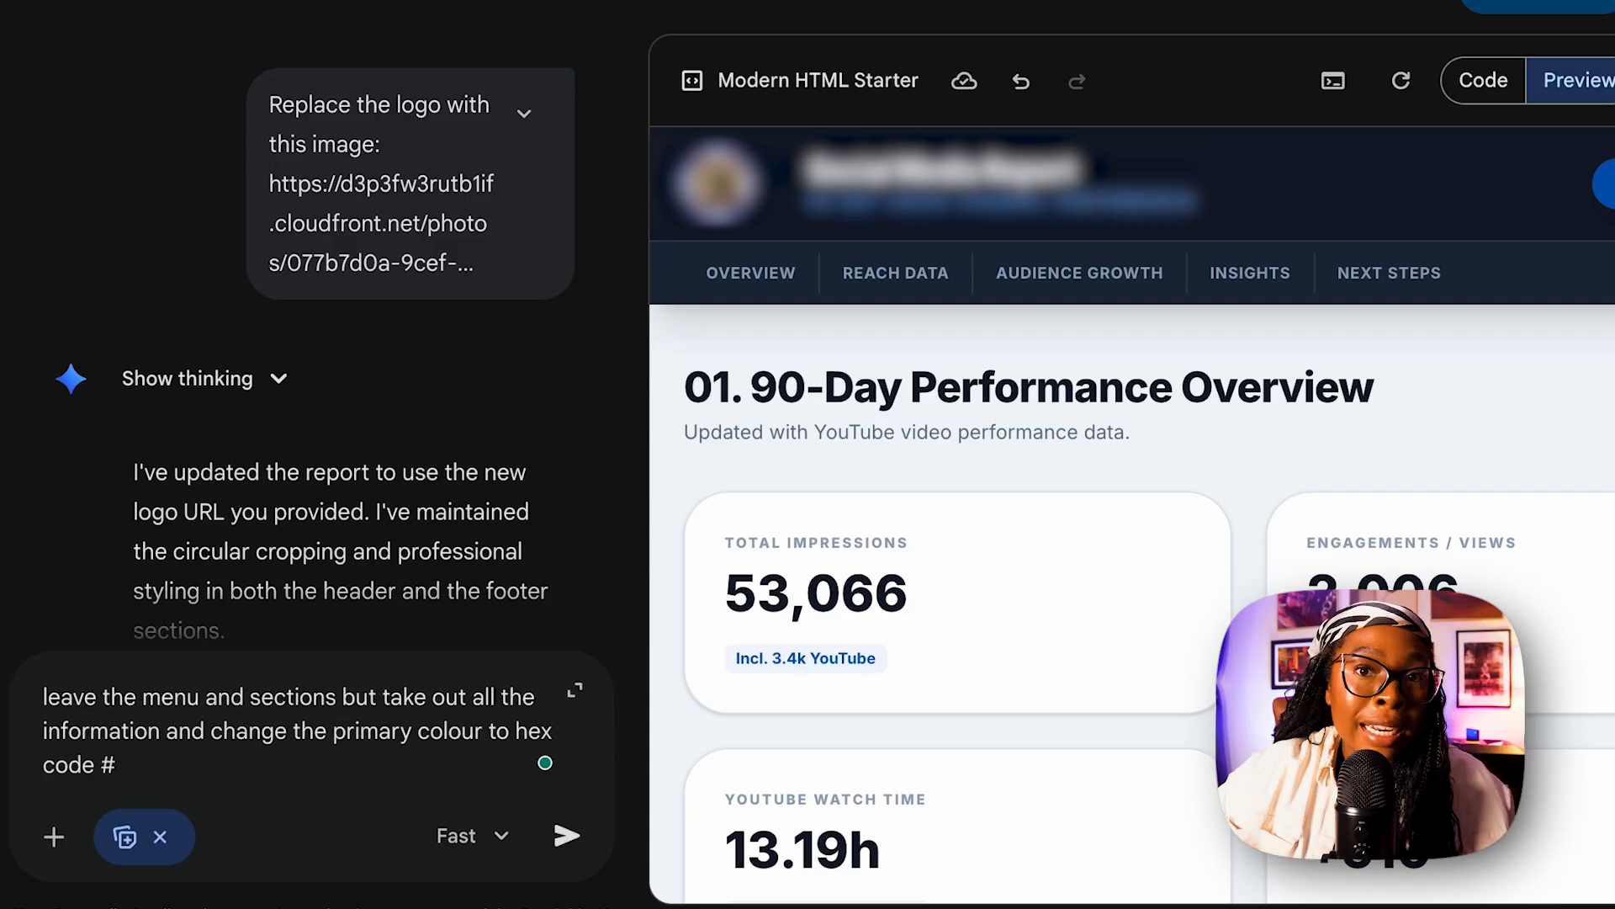
type("to hex code #d8a689.")
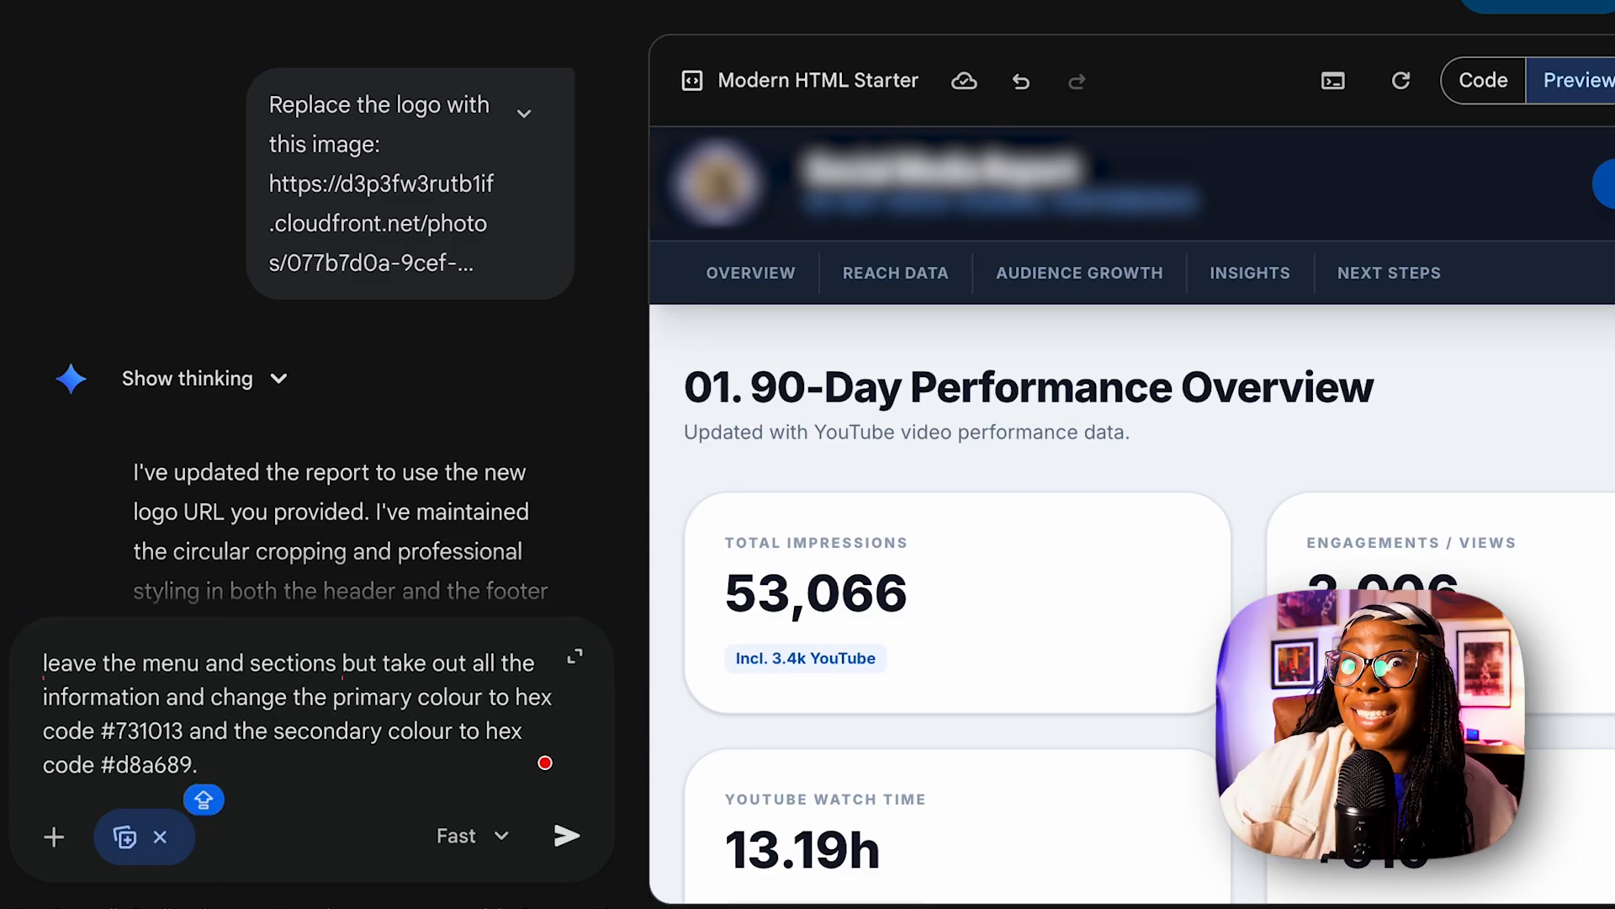
key("Return")
Ask for six modules: performance overview, social media impressions, engagements, top performing posts, current social media trends on the chosen platforms, and what comes next.
type("I wa")
type("nt six different modules for perf")
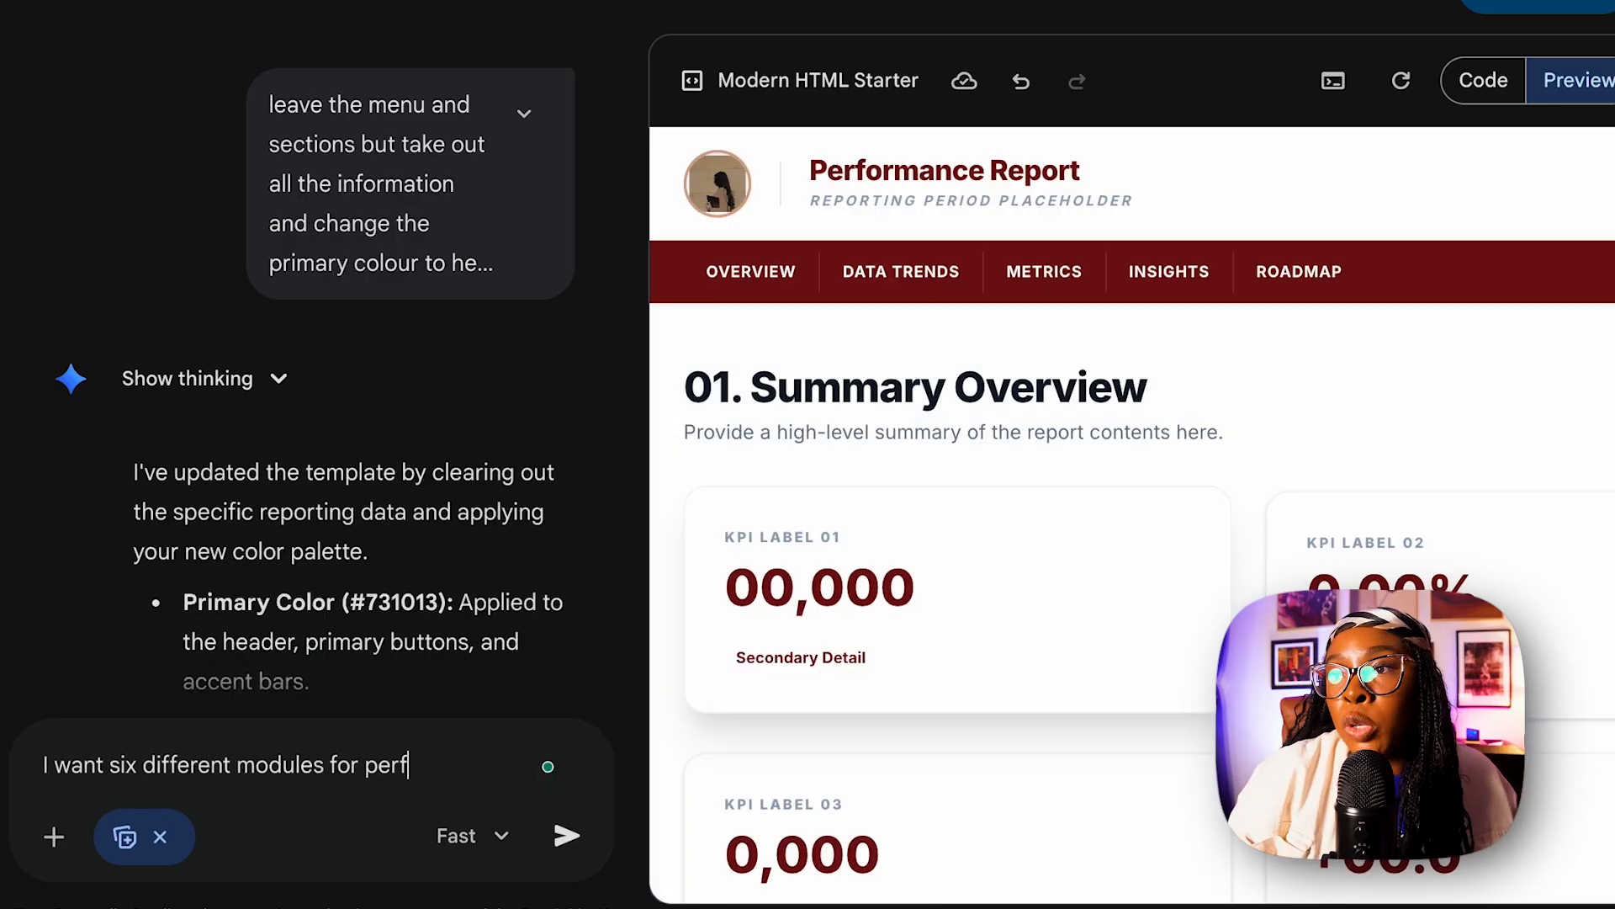
type("ormance overview, social media impressions,")
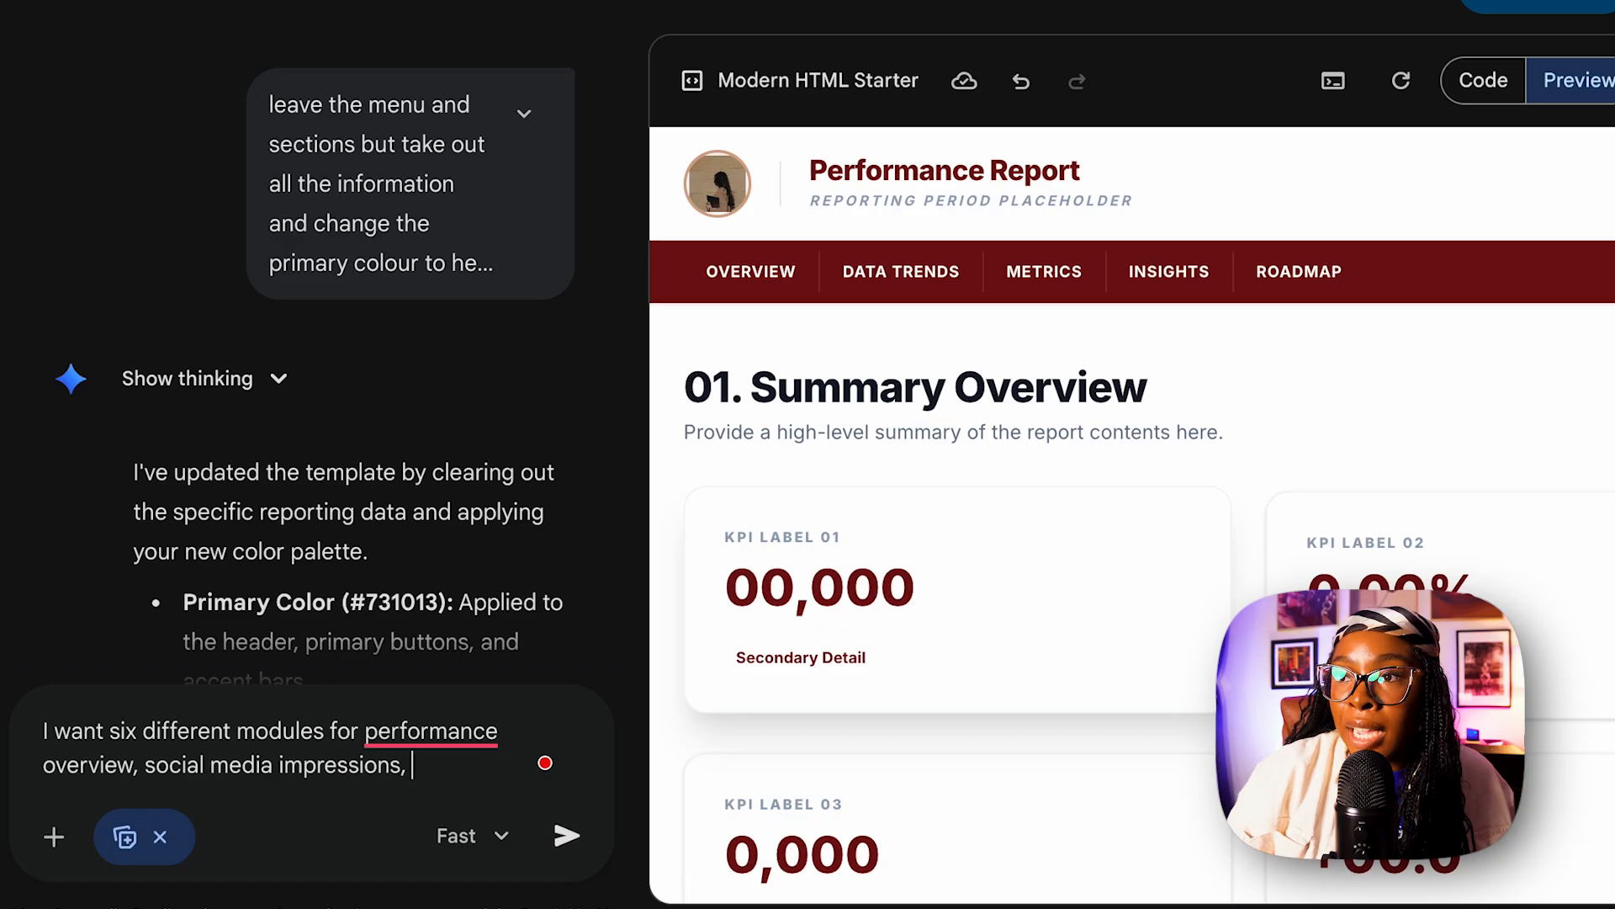
type(" engagements, top performing posts, social media trends to use")
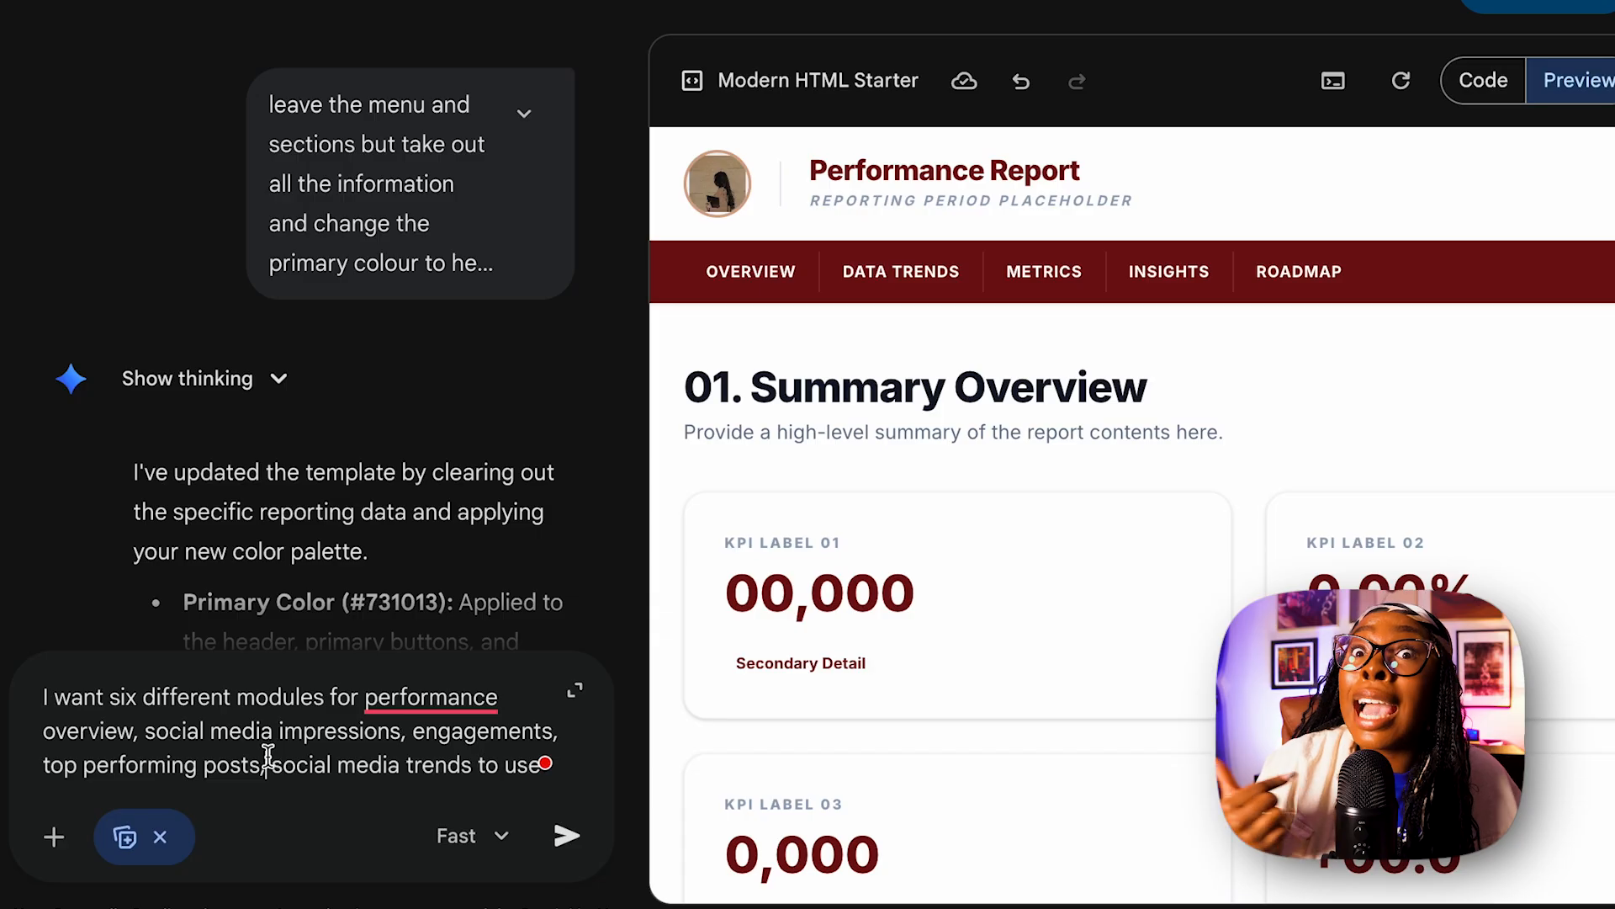
type("current social m")
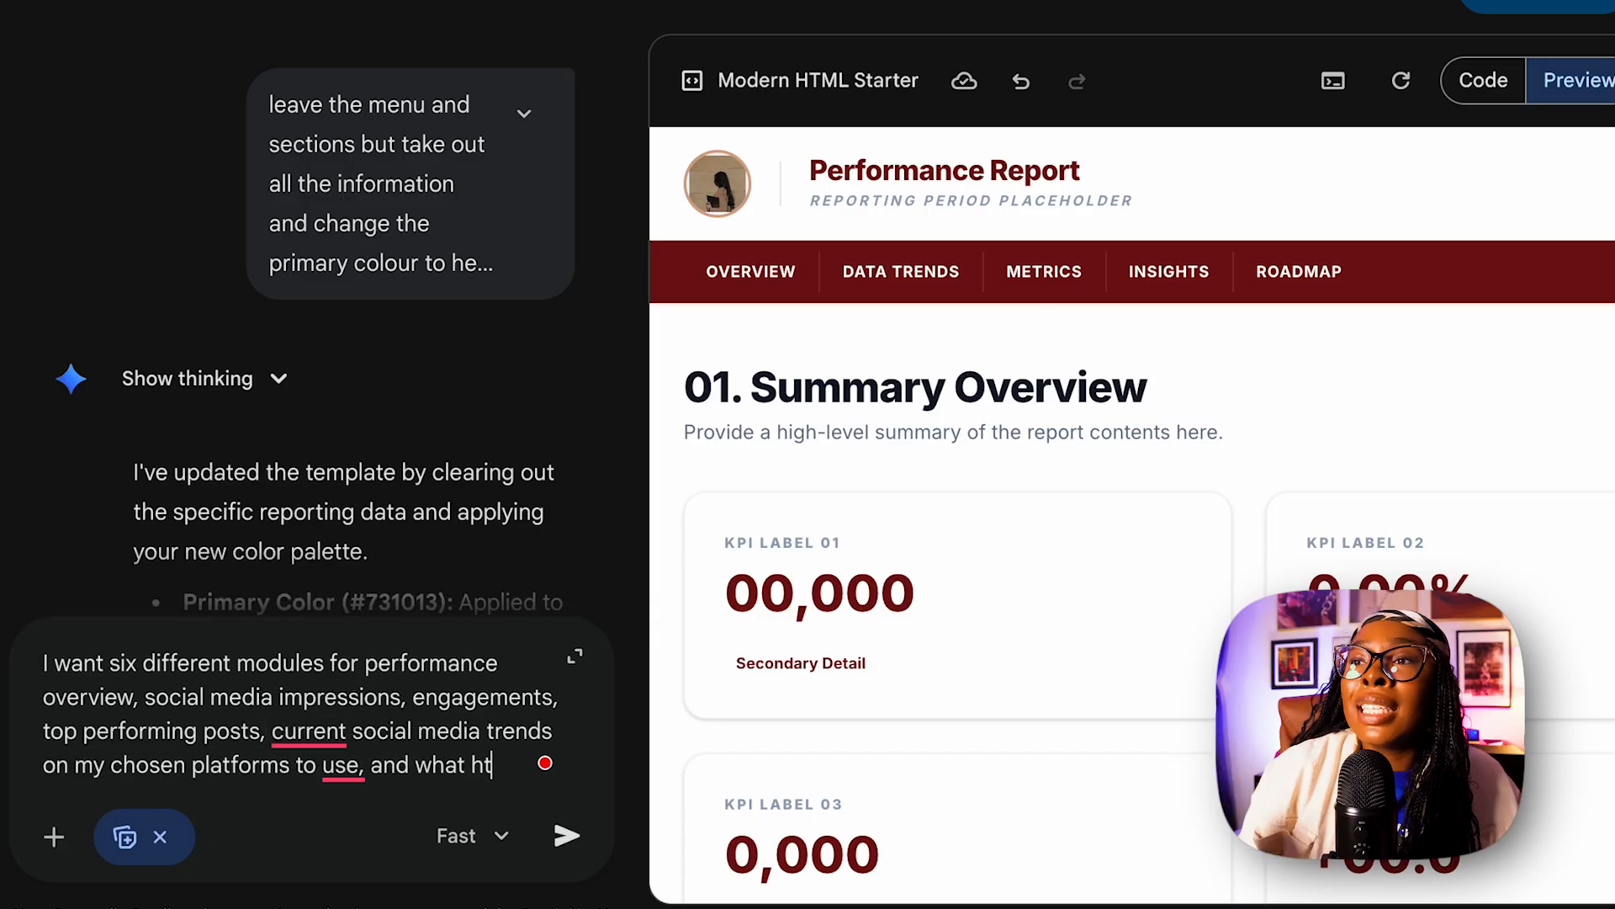
type("edia trends on my chosen platforms to use, and what the next t")
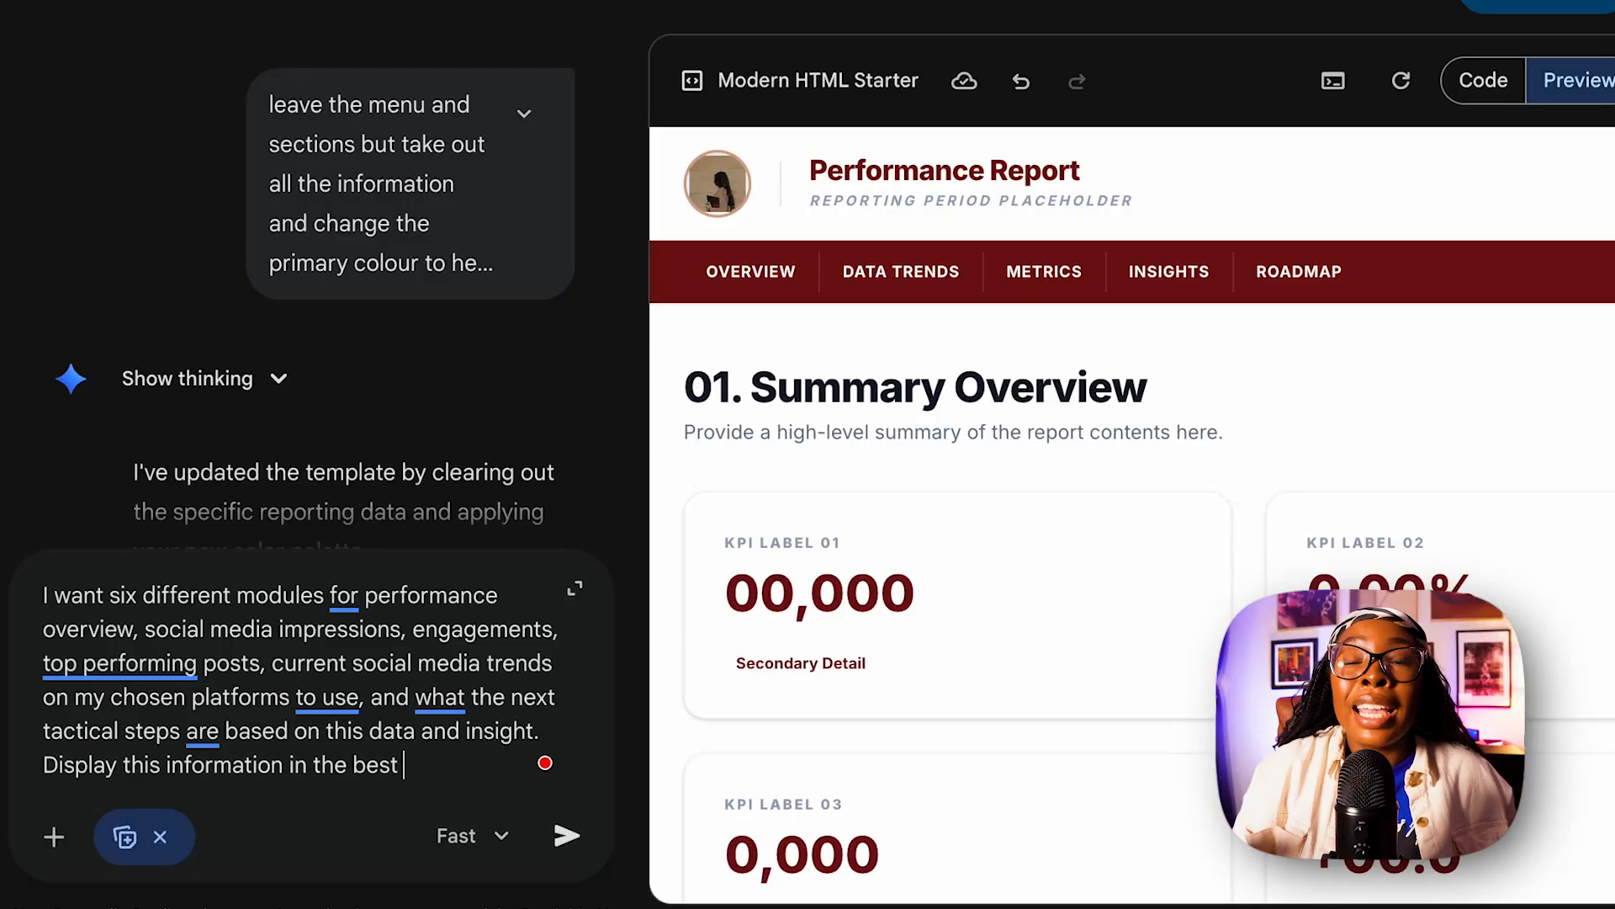
type("format you believe a soci")
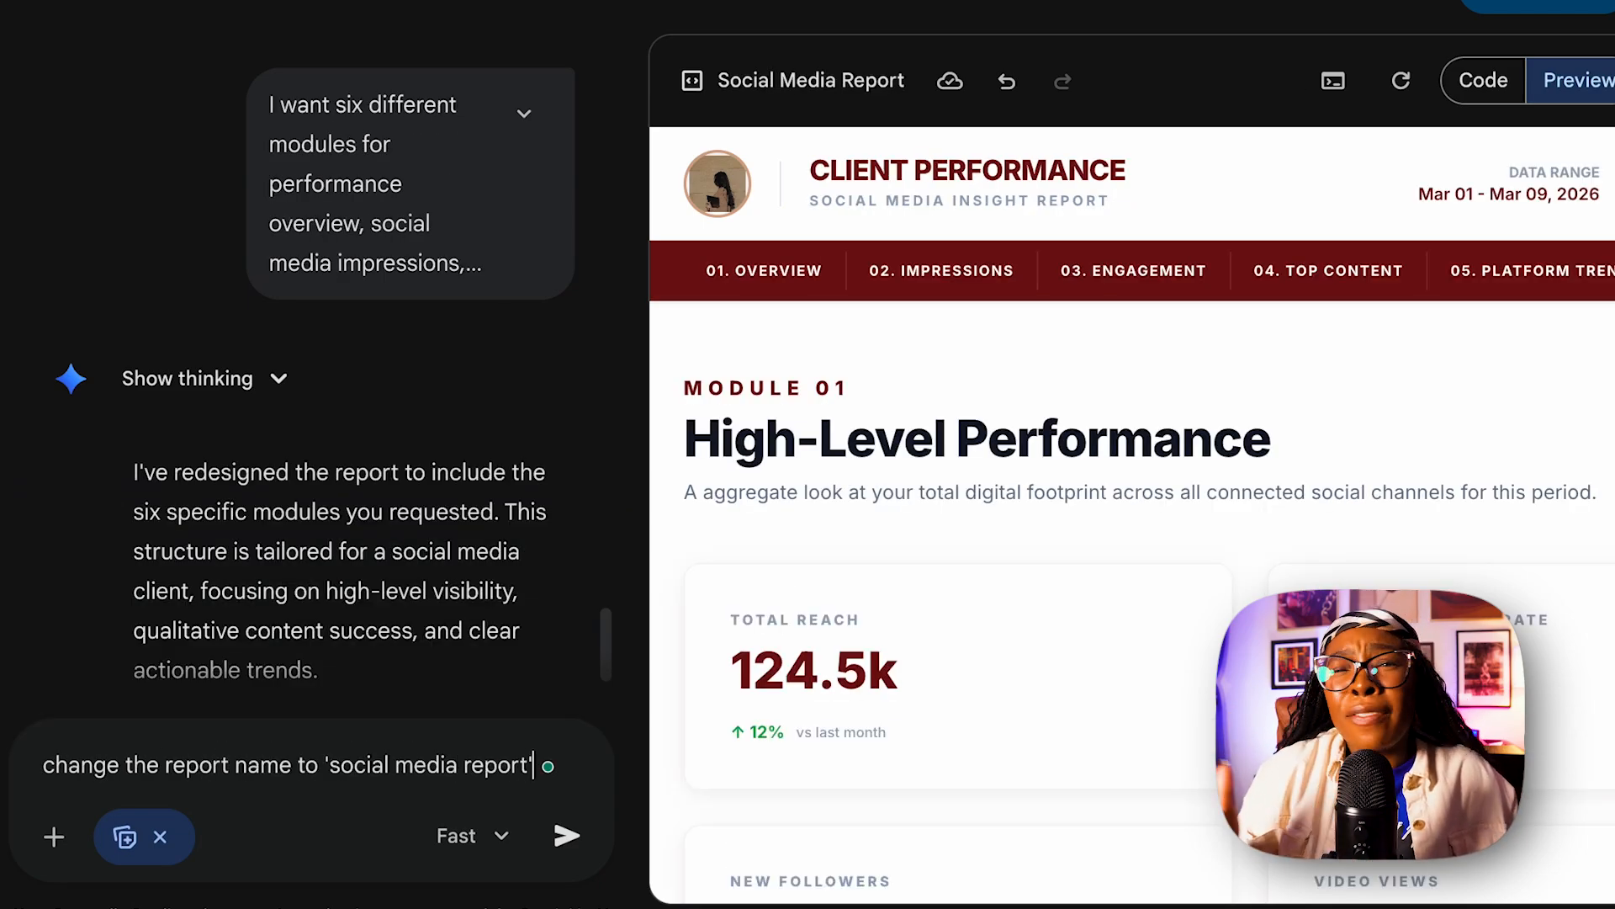
Ask to rename the report 'social media report', change the date range to [January - March 2026], and replace the client name.
type("nd change ")
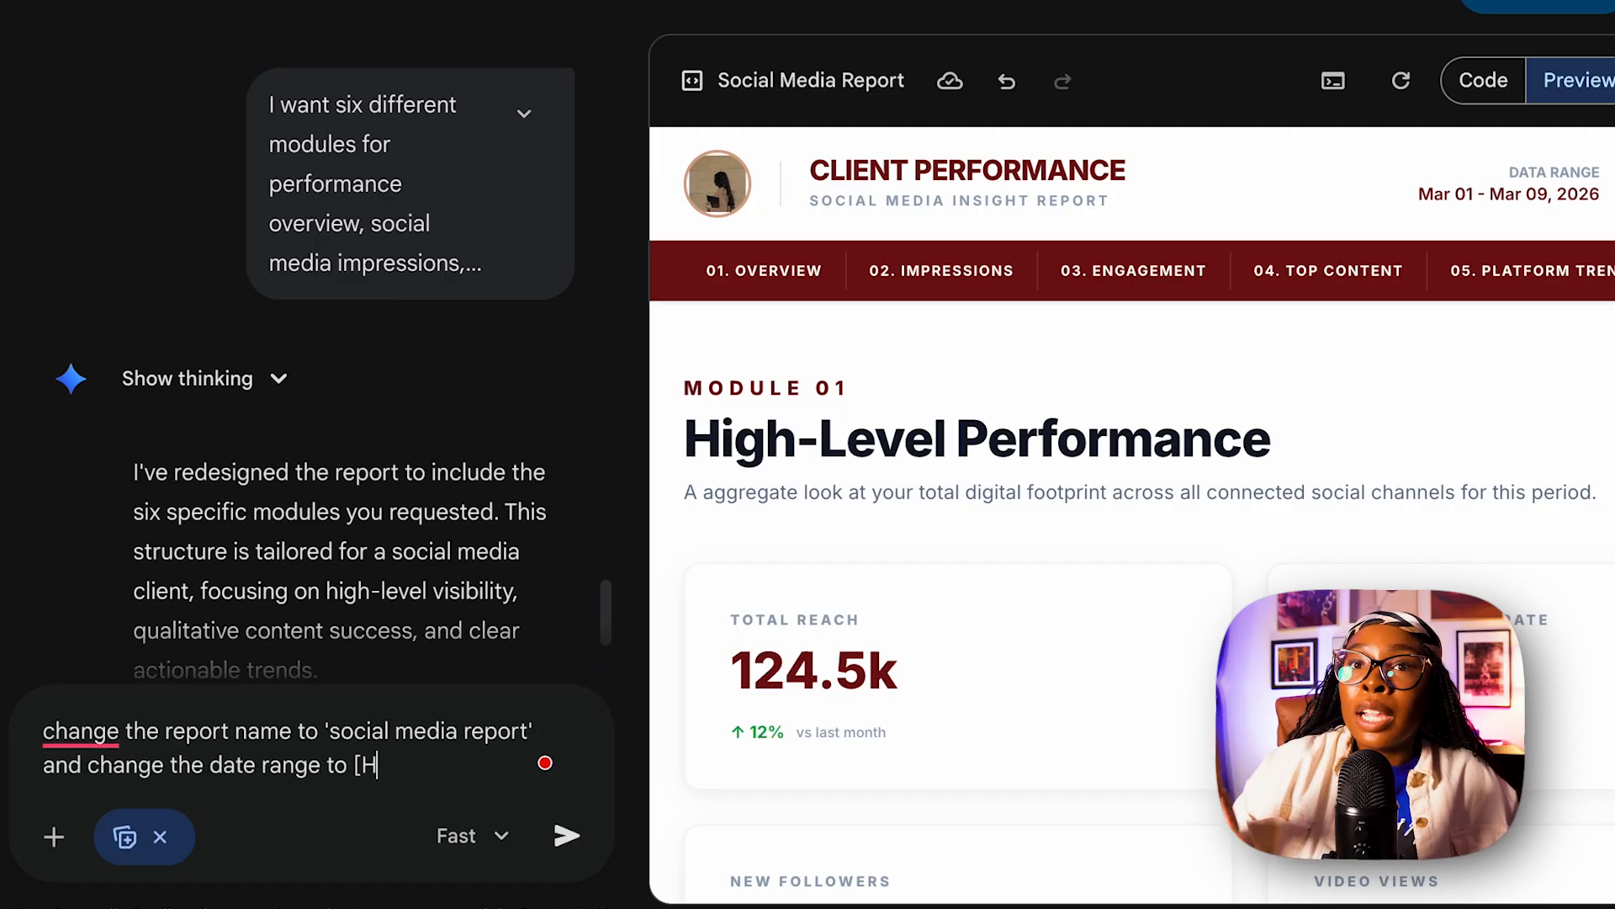
type("the date range to [January - March 2026]. And change the client name to Je")
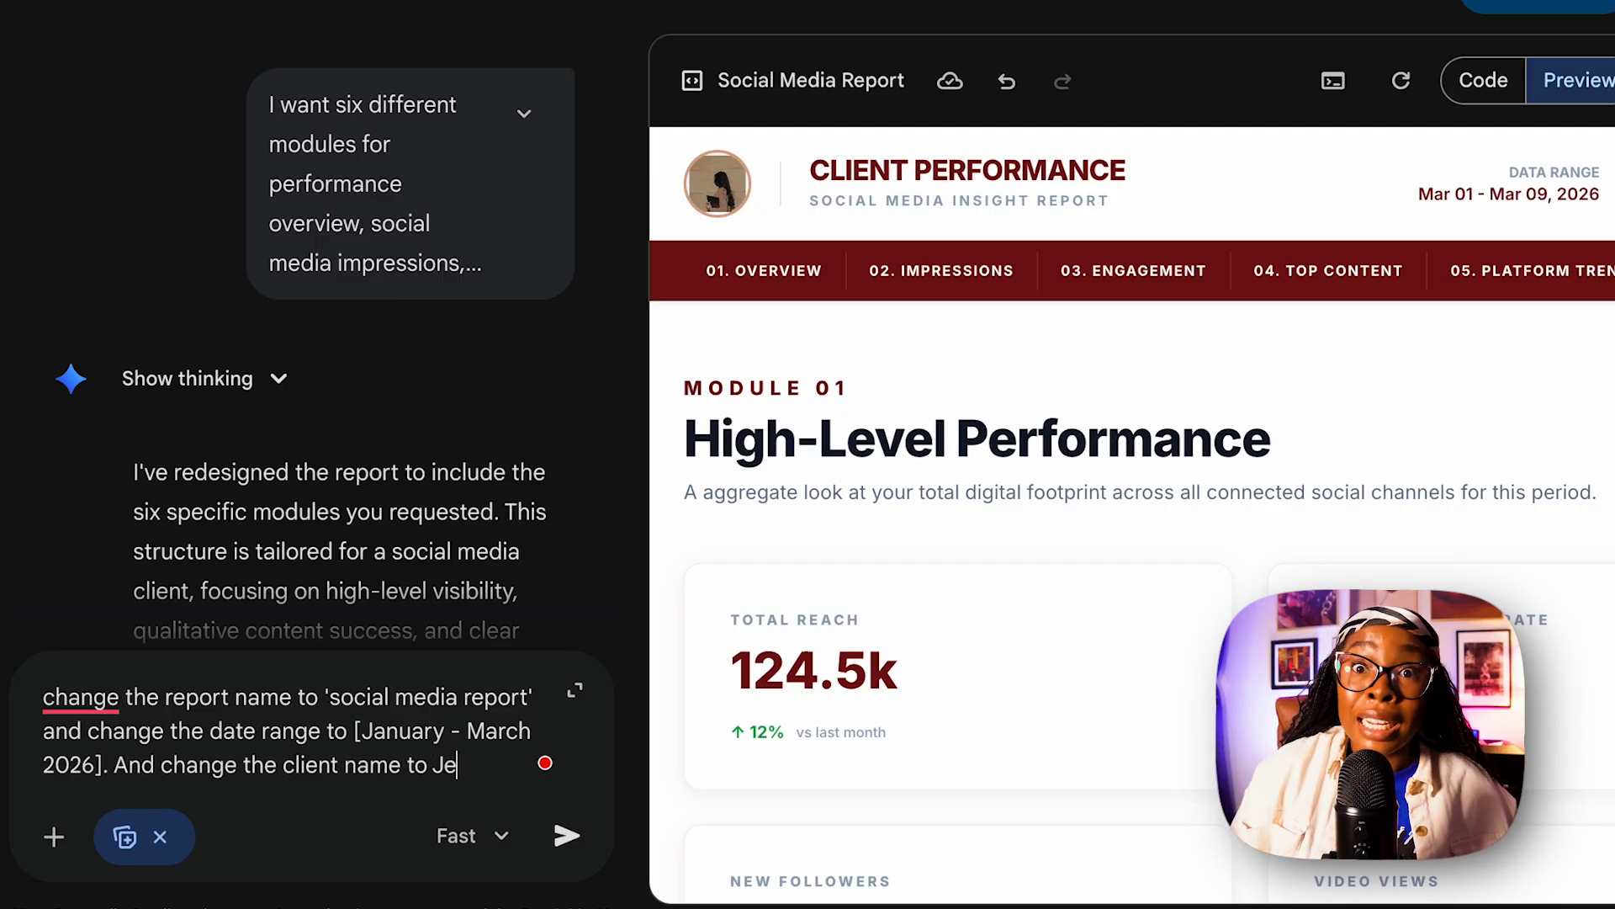
type("he Hyph")
key("Return")
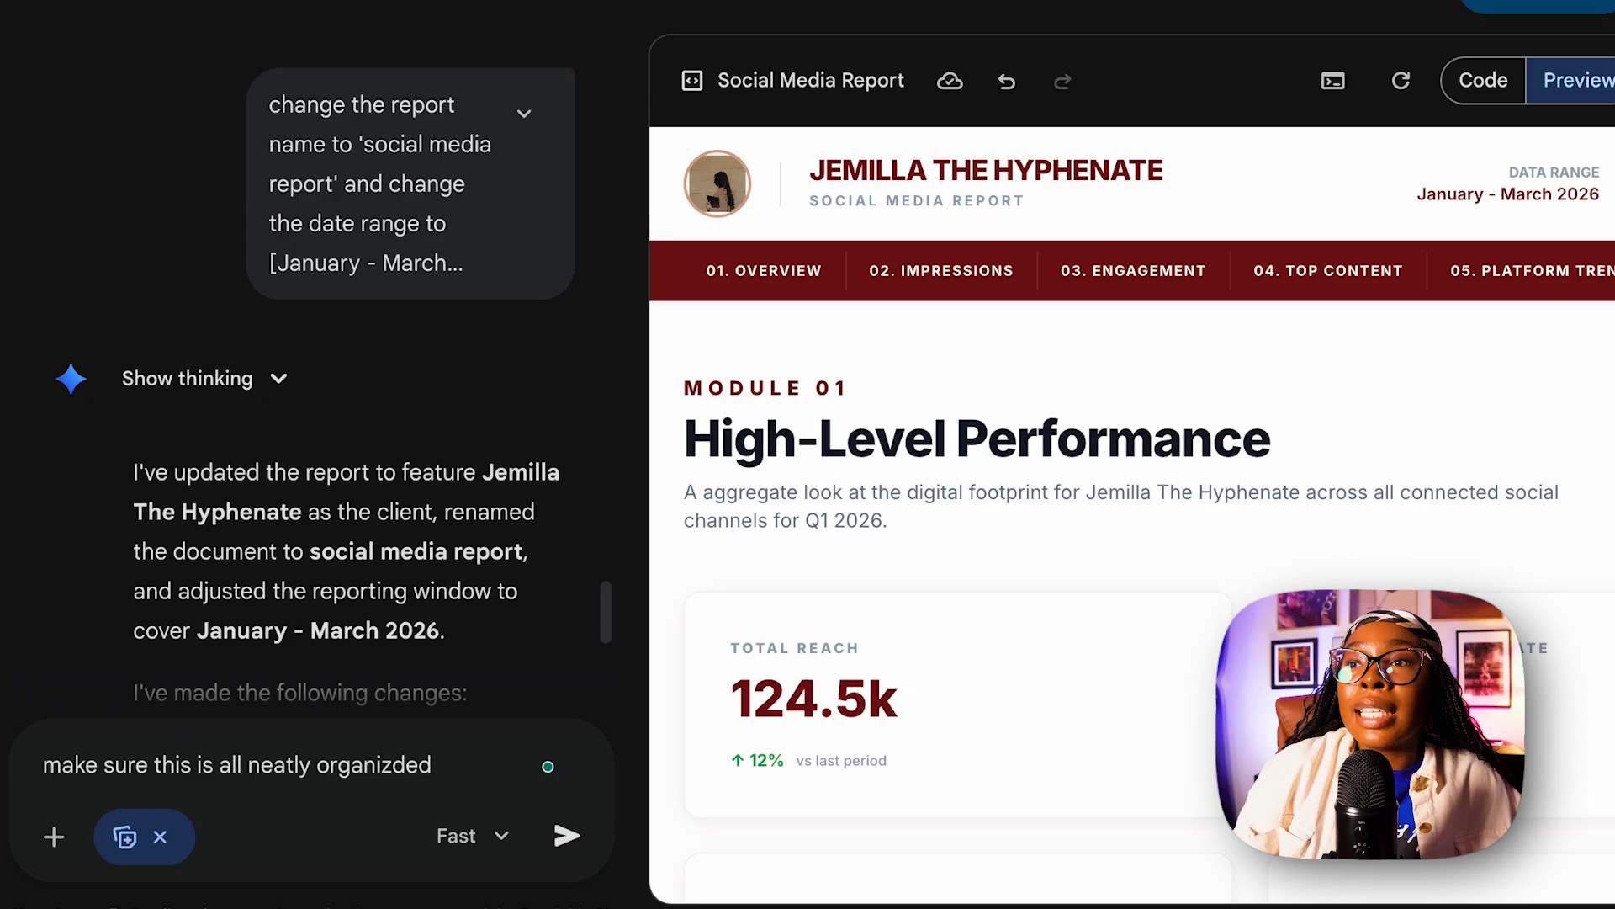
Ask to make sure everything in the report is neatly organized in the best possible way.
type("st possible way")
key("Return")
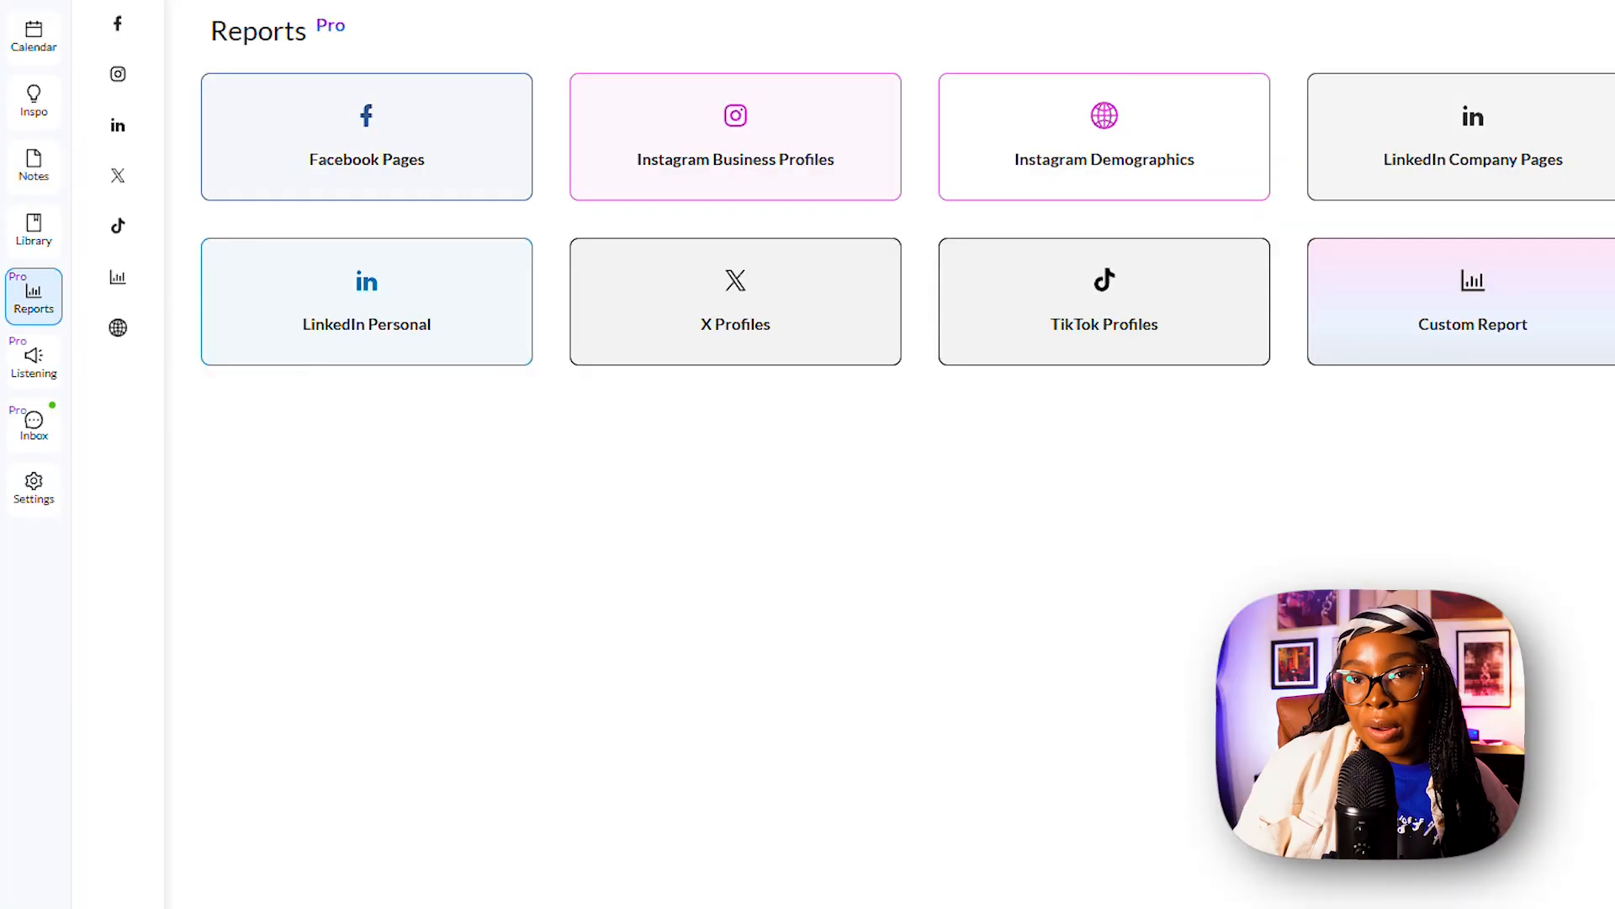
Switch to the social media analytics tool and open the Facebook Pages report with a custom period of 2026-02-01 to 2026-02-28.
left_click(407, 174)
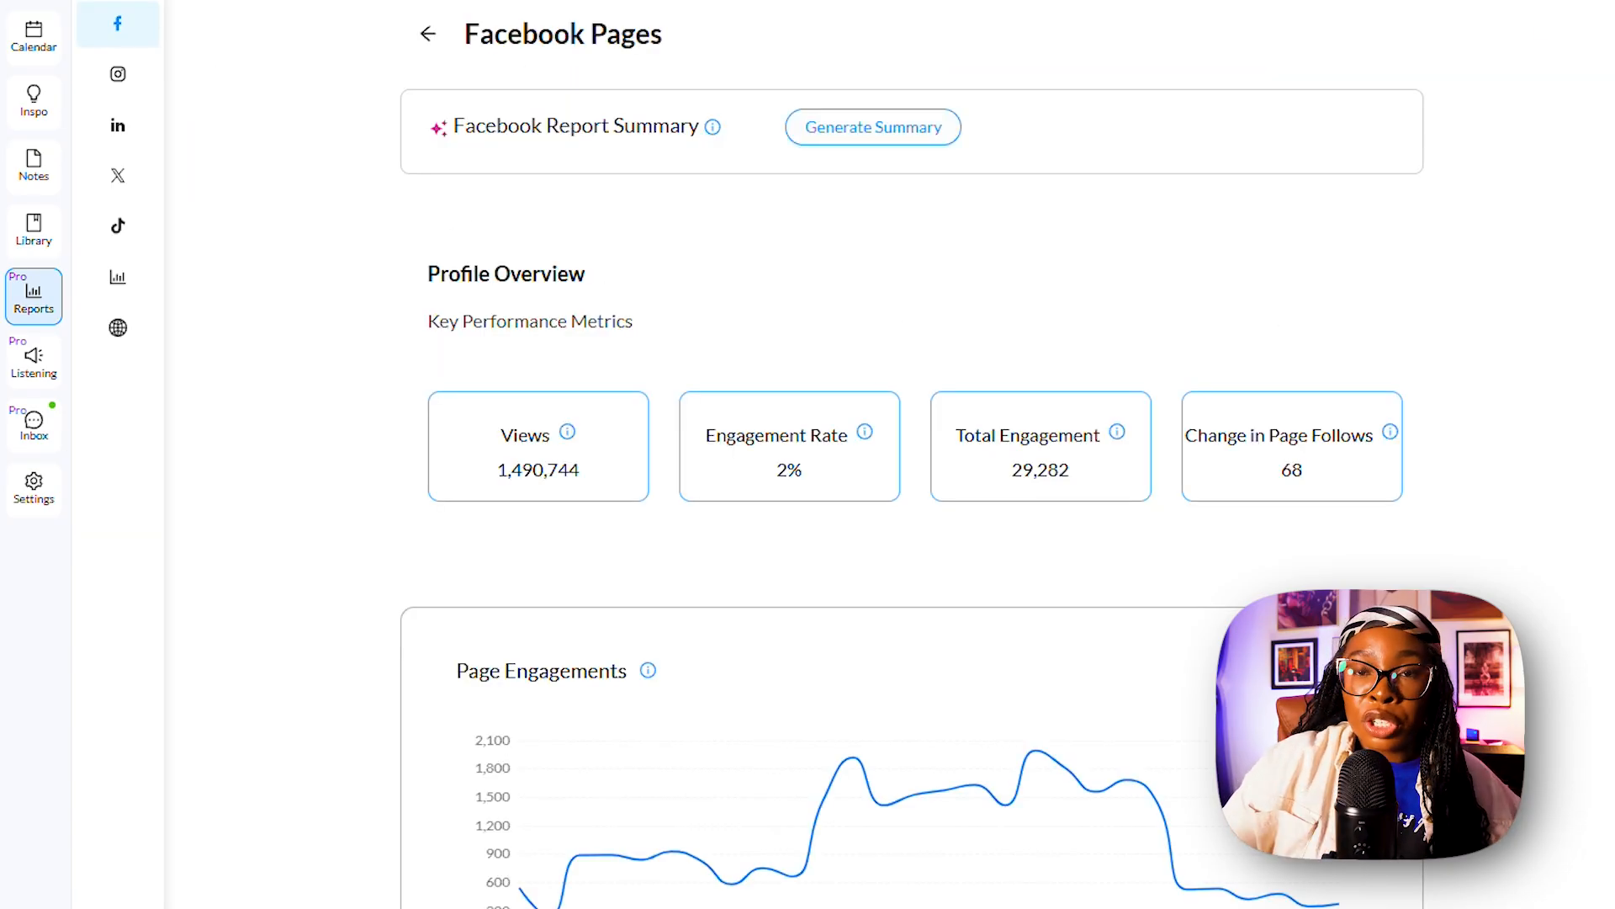
left_click(1317, 133)
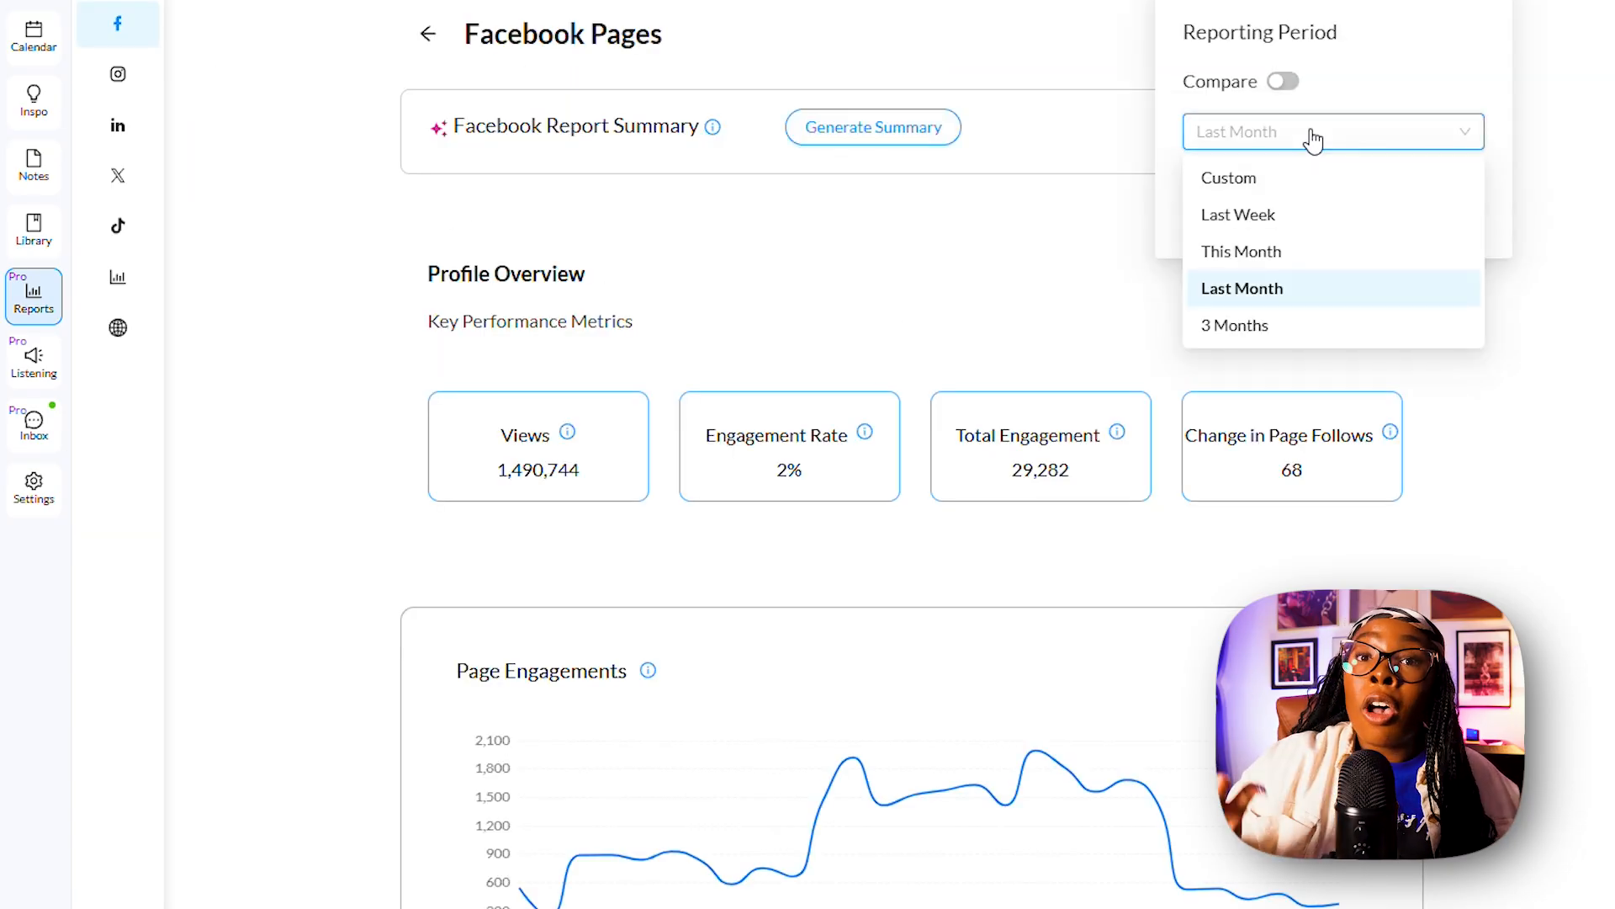
left_click(1266, 188)
left_click(1398, 215)
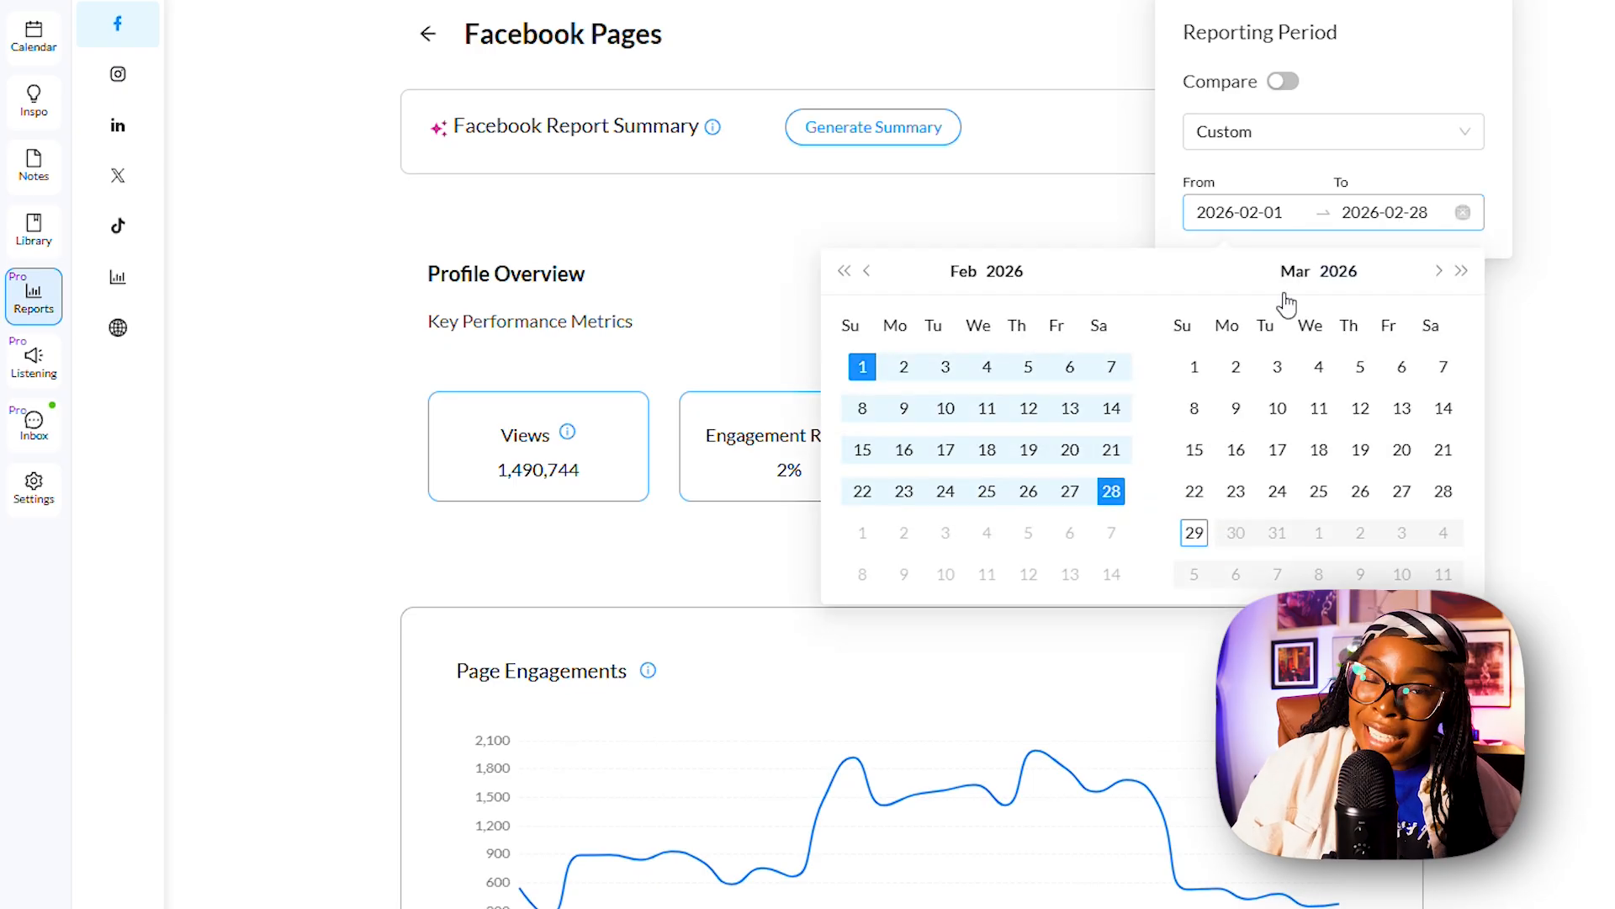
left_click(1568, 350)
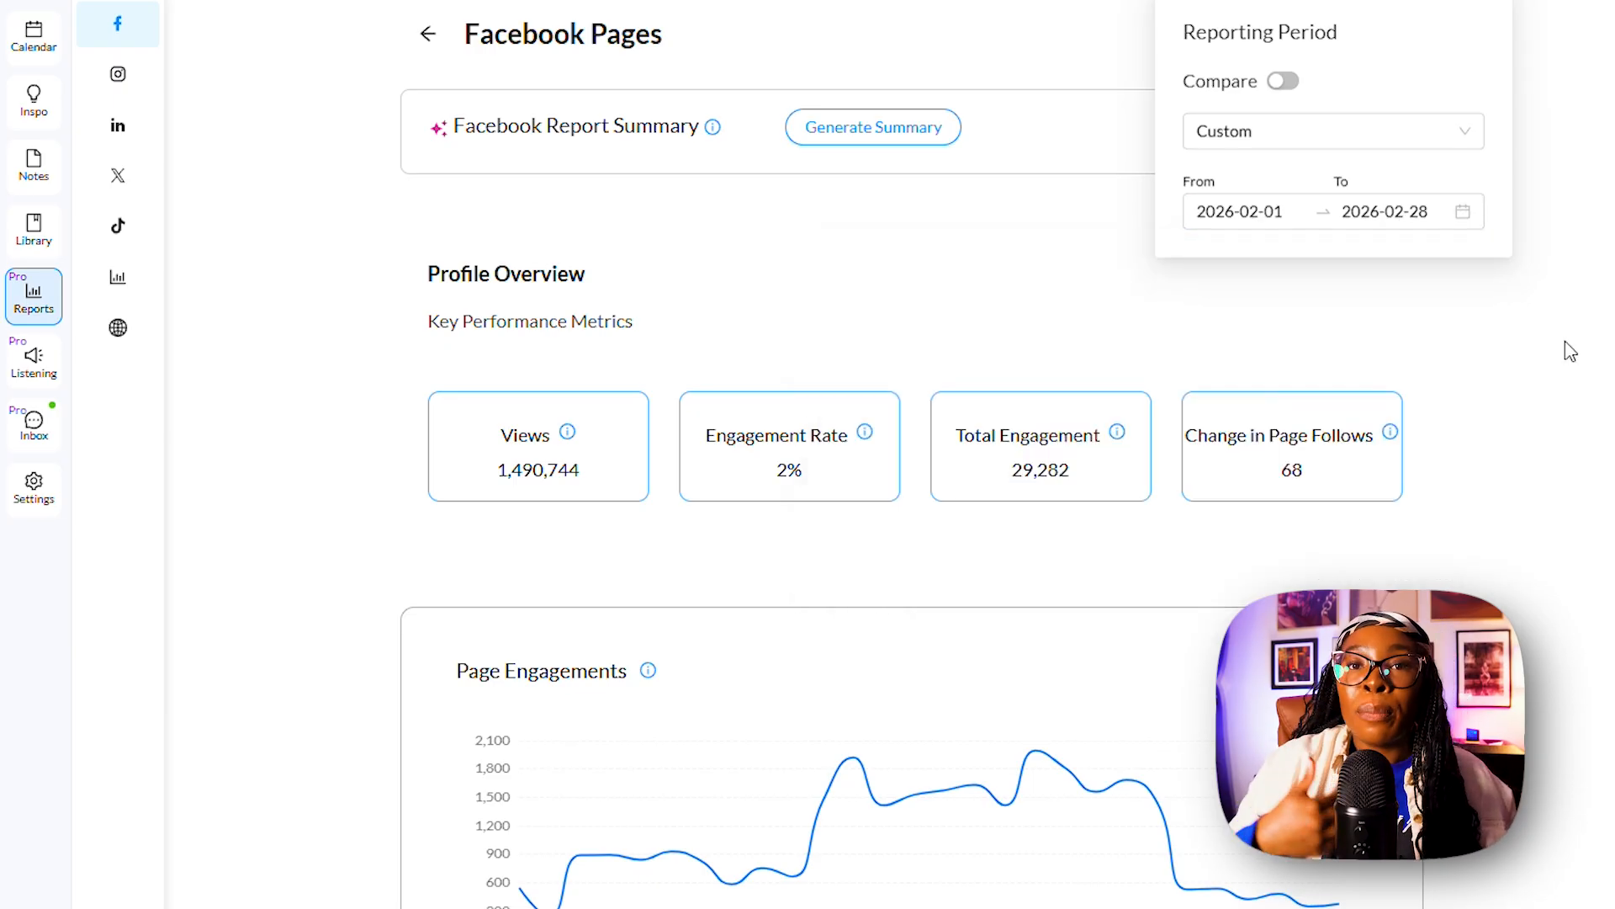
Review the Facebook report's page engagements, page views, change in page follows and total page follows charts.
scroll(1253, 323, "down", 1)
scroll(1256, 326, "down", 5)
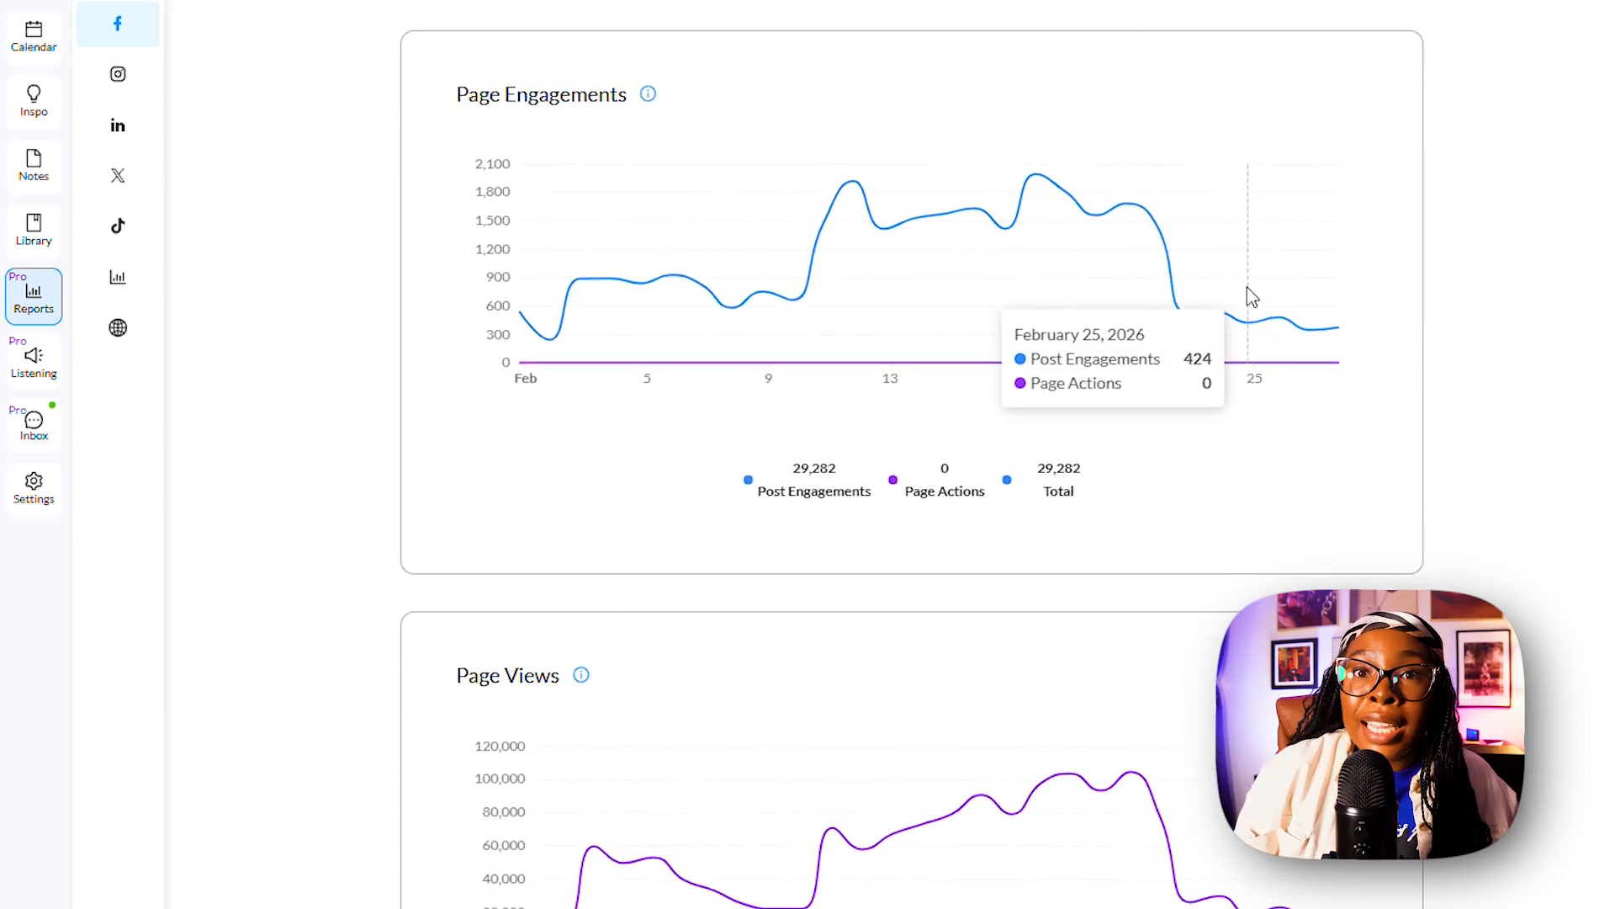
scroll(1248, 300, "down", 5)
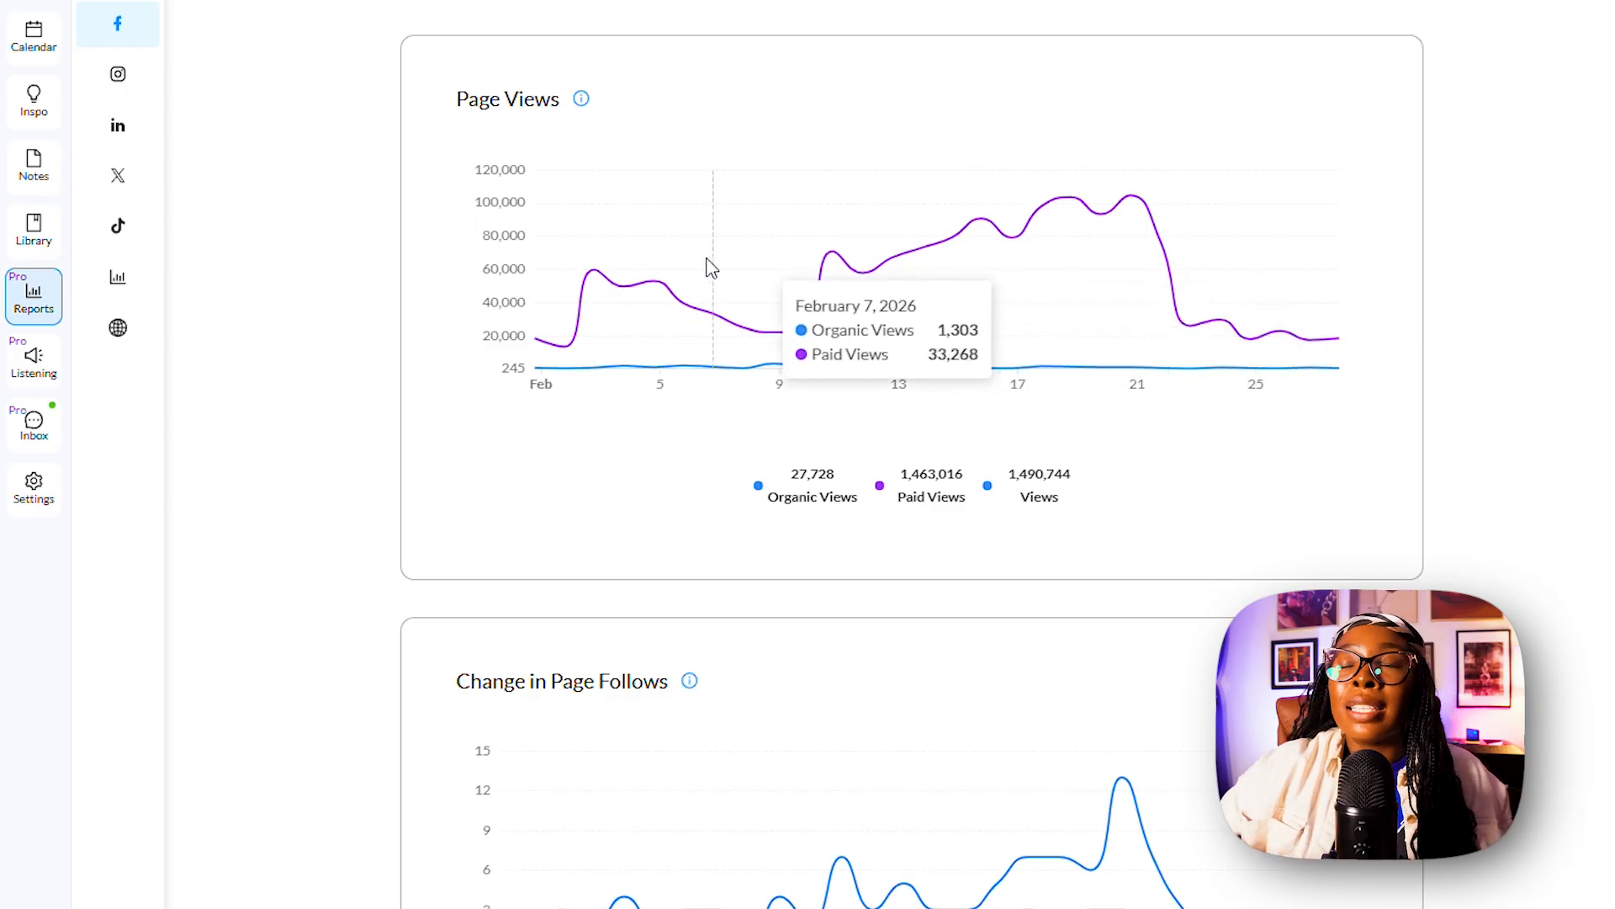
scroll(677, 265, "down", 6)
scroll(1467, 375, "down", 9)
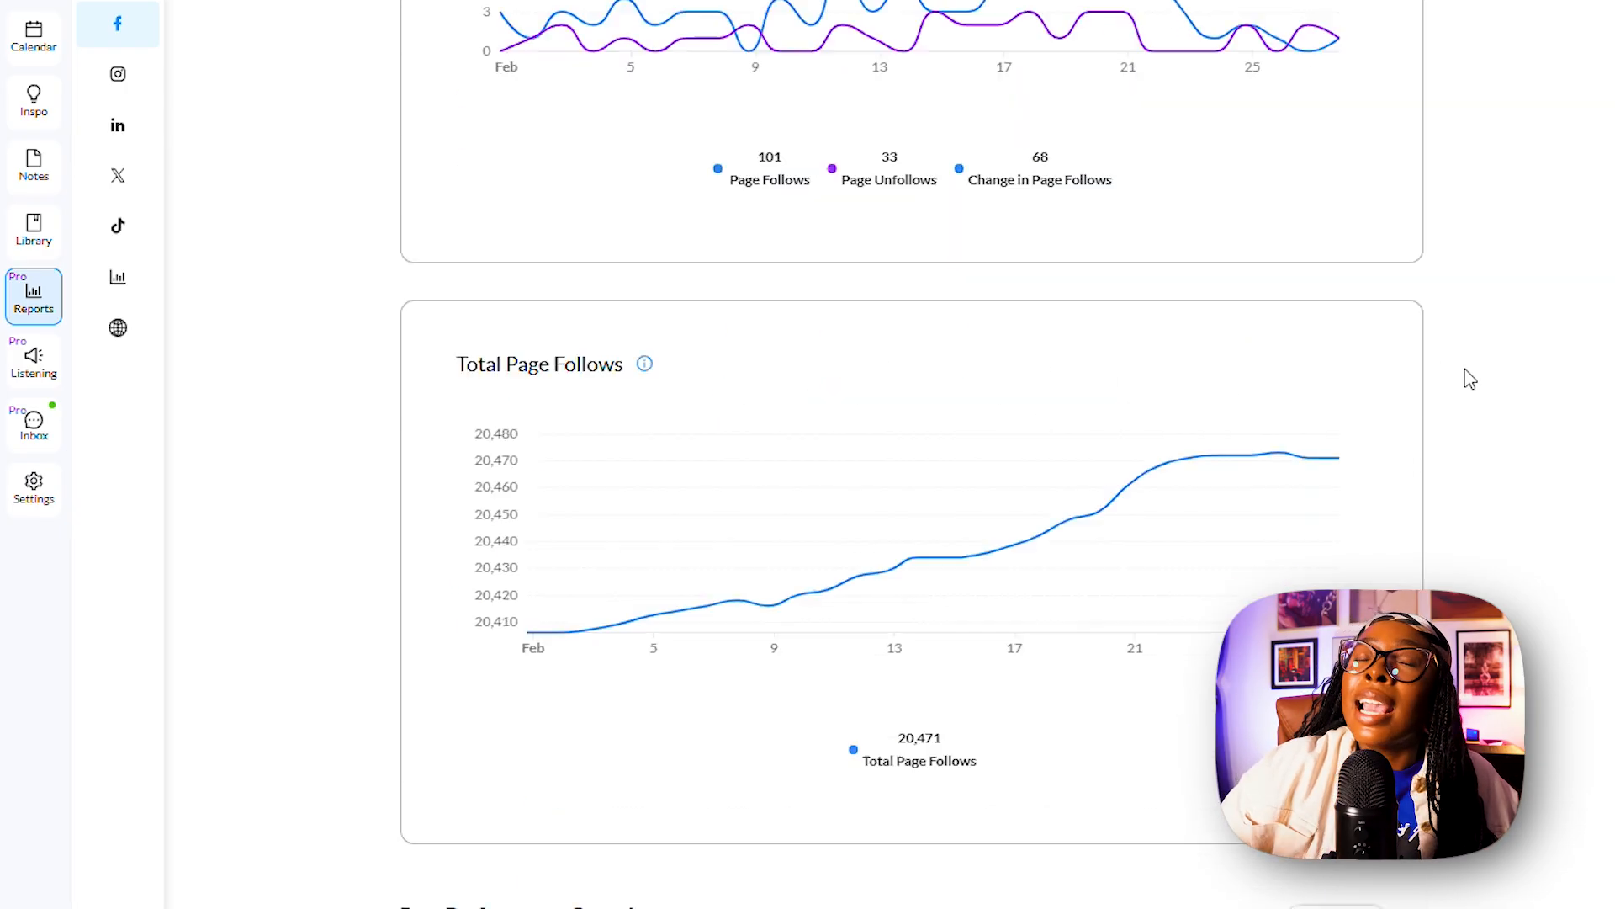
scroll(1422, 371, "up", 20)
Open the Instagram Business Profiles report.
left_click(118, 145)
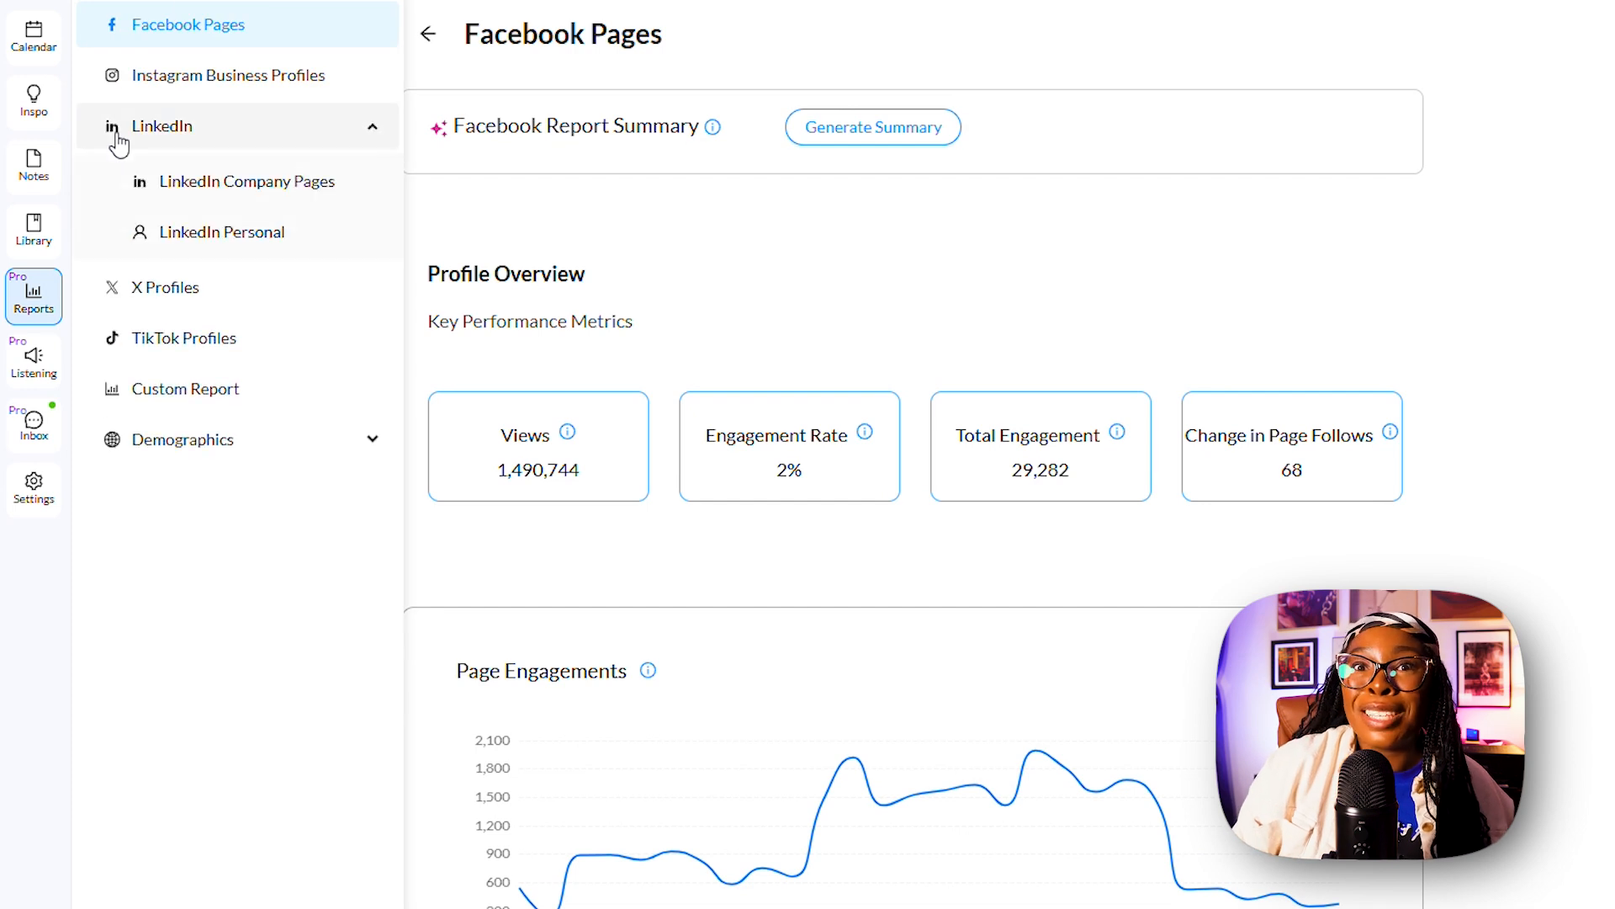
left_click(148, 81)
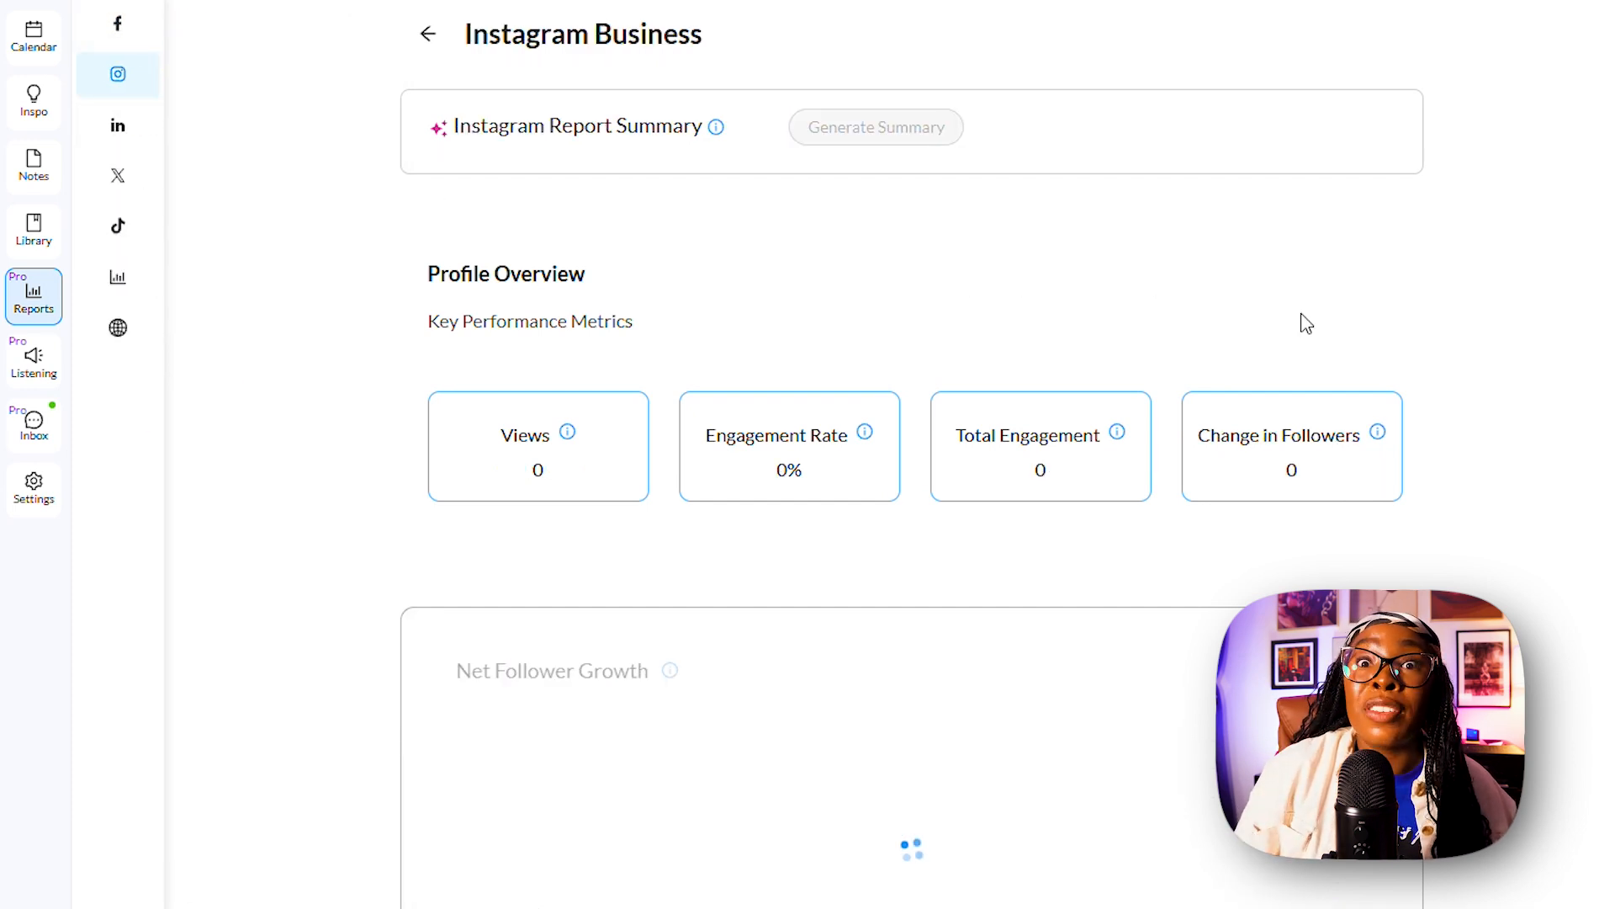
mouse_move(114, 216)
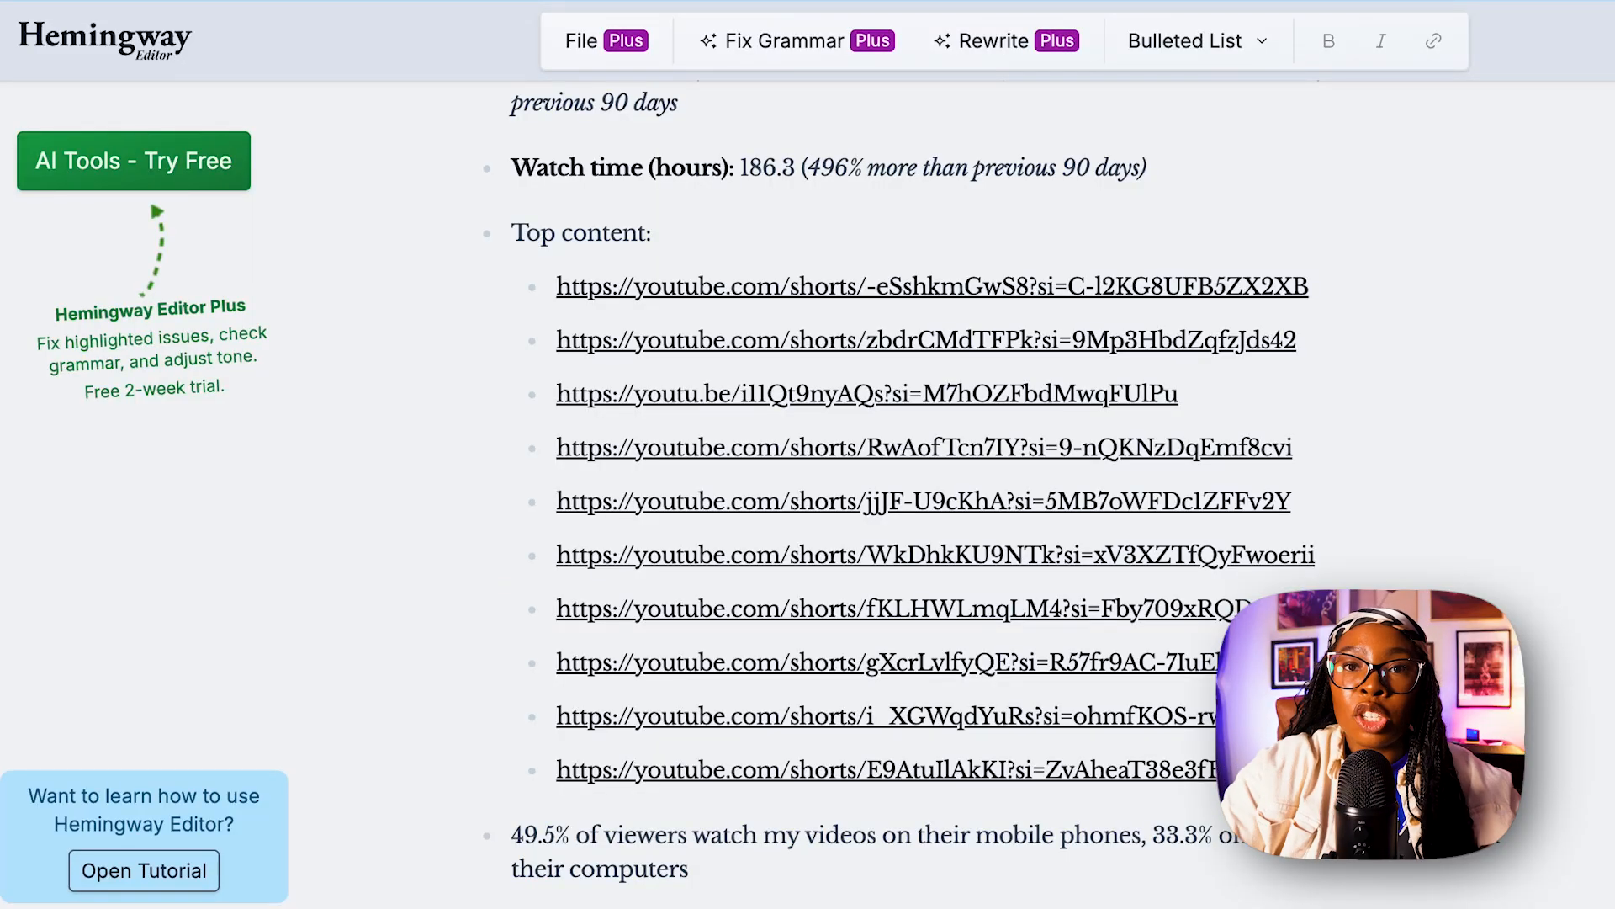
Switch to the YouTube notes in Hemingway Editor and add the bullet "83.1% of viewers were female".
type("viewers were fema")
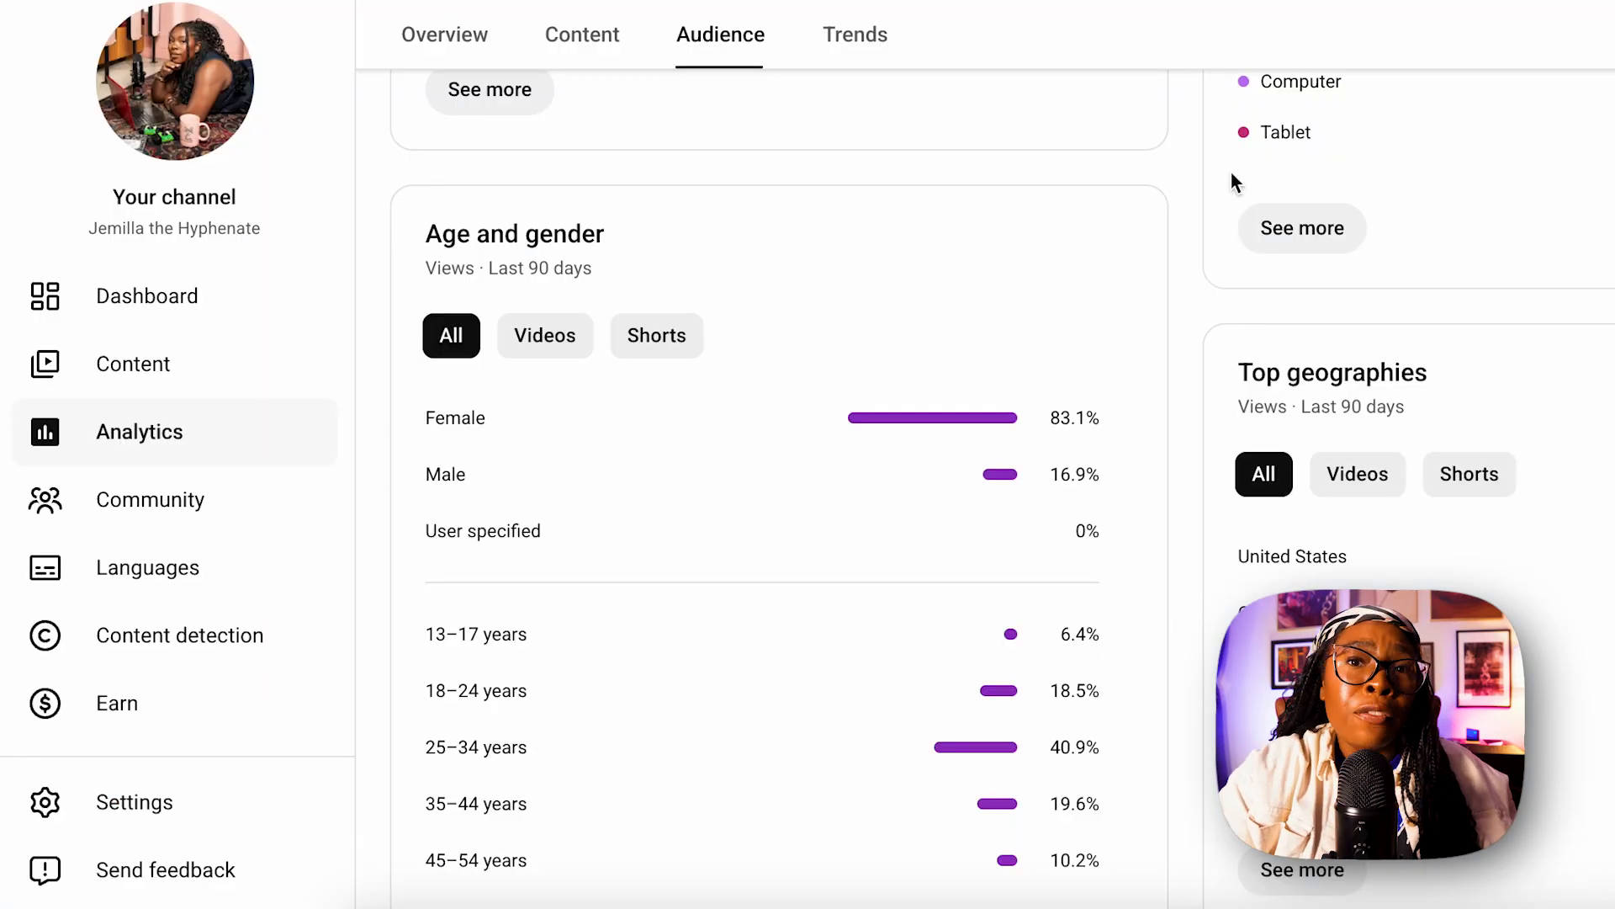
Review the audience gender and age breakdown in YouTube Studio analytics and the Shorts on the channel page.
scroll(1074, 371, "down", 4)
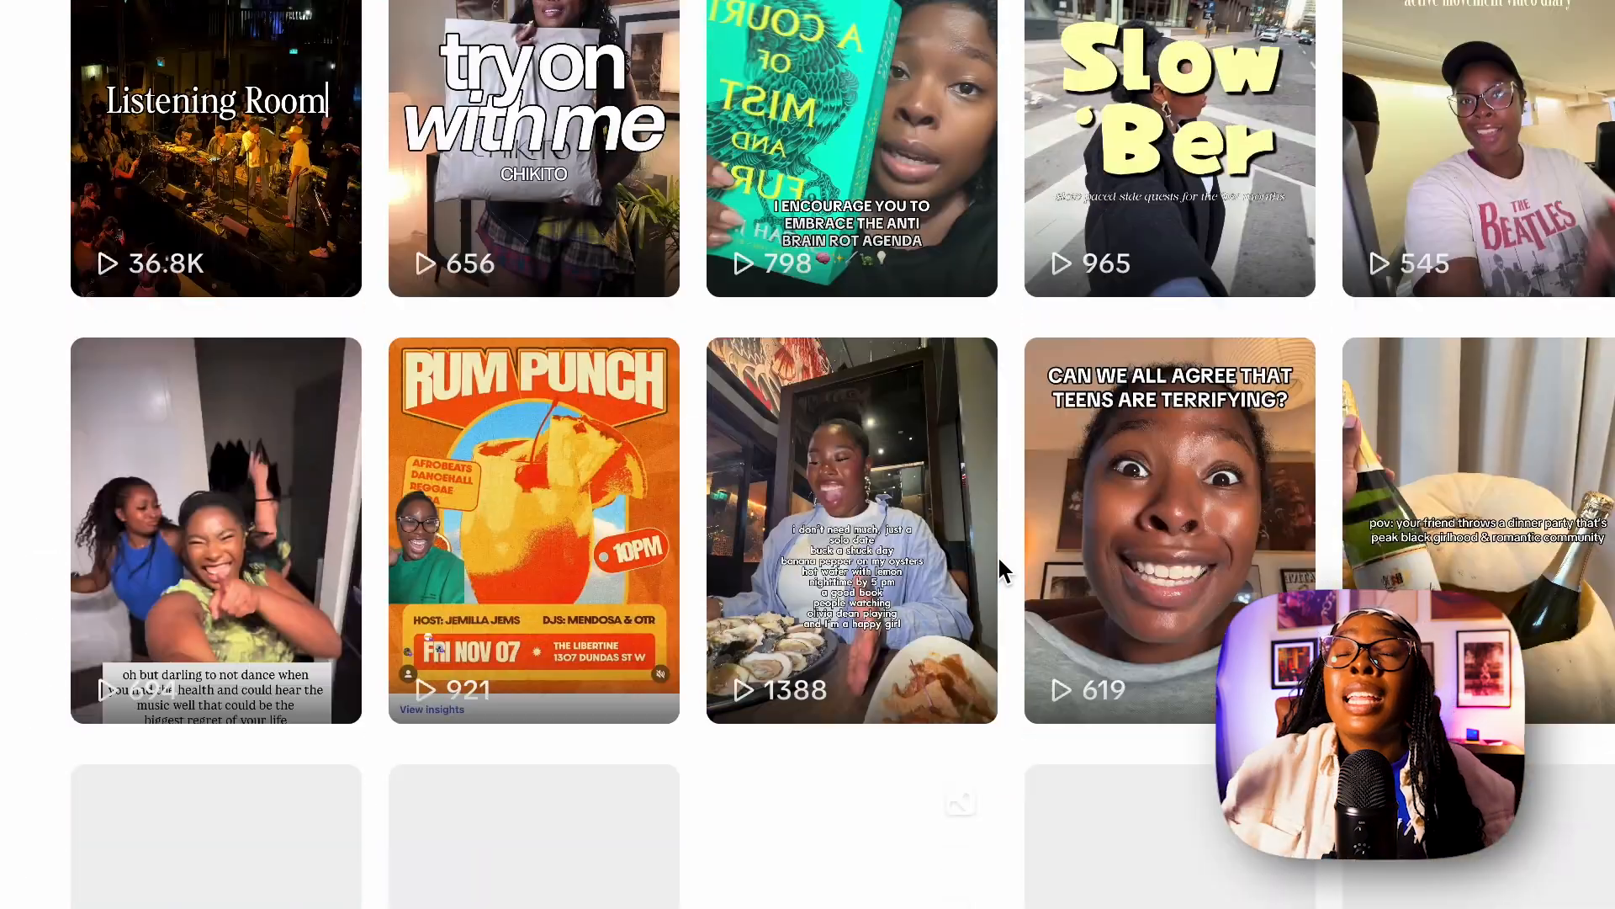
scroll(998, 555, "down", 5)
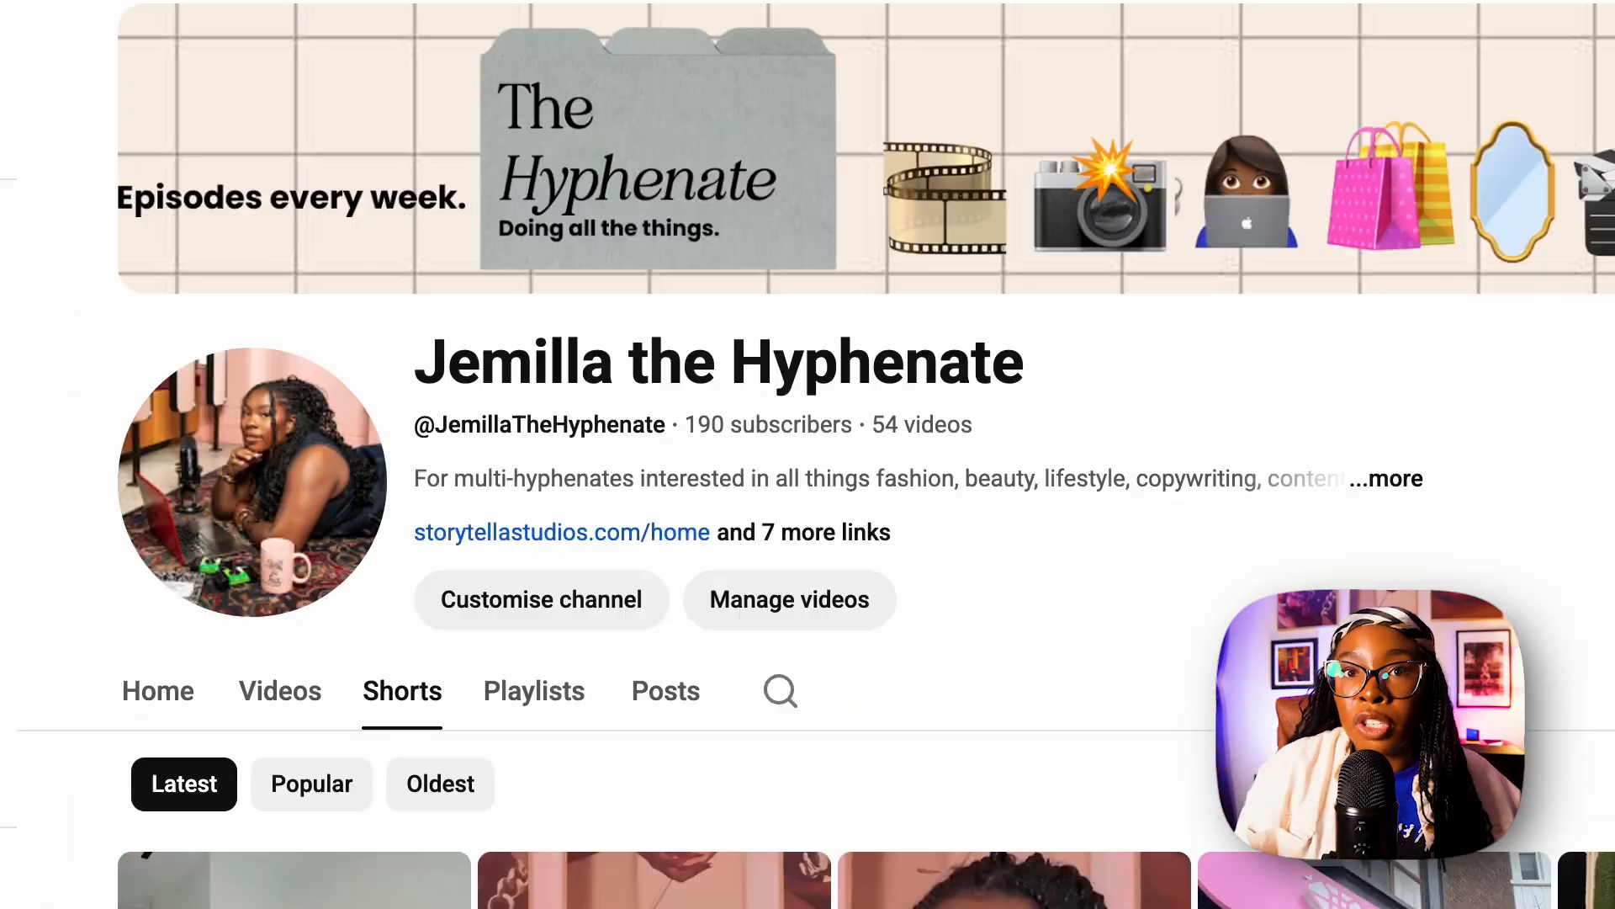
scroll(1100, 633, "down", 6)
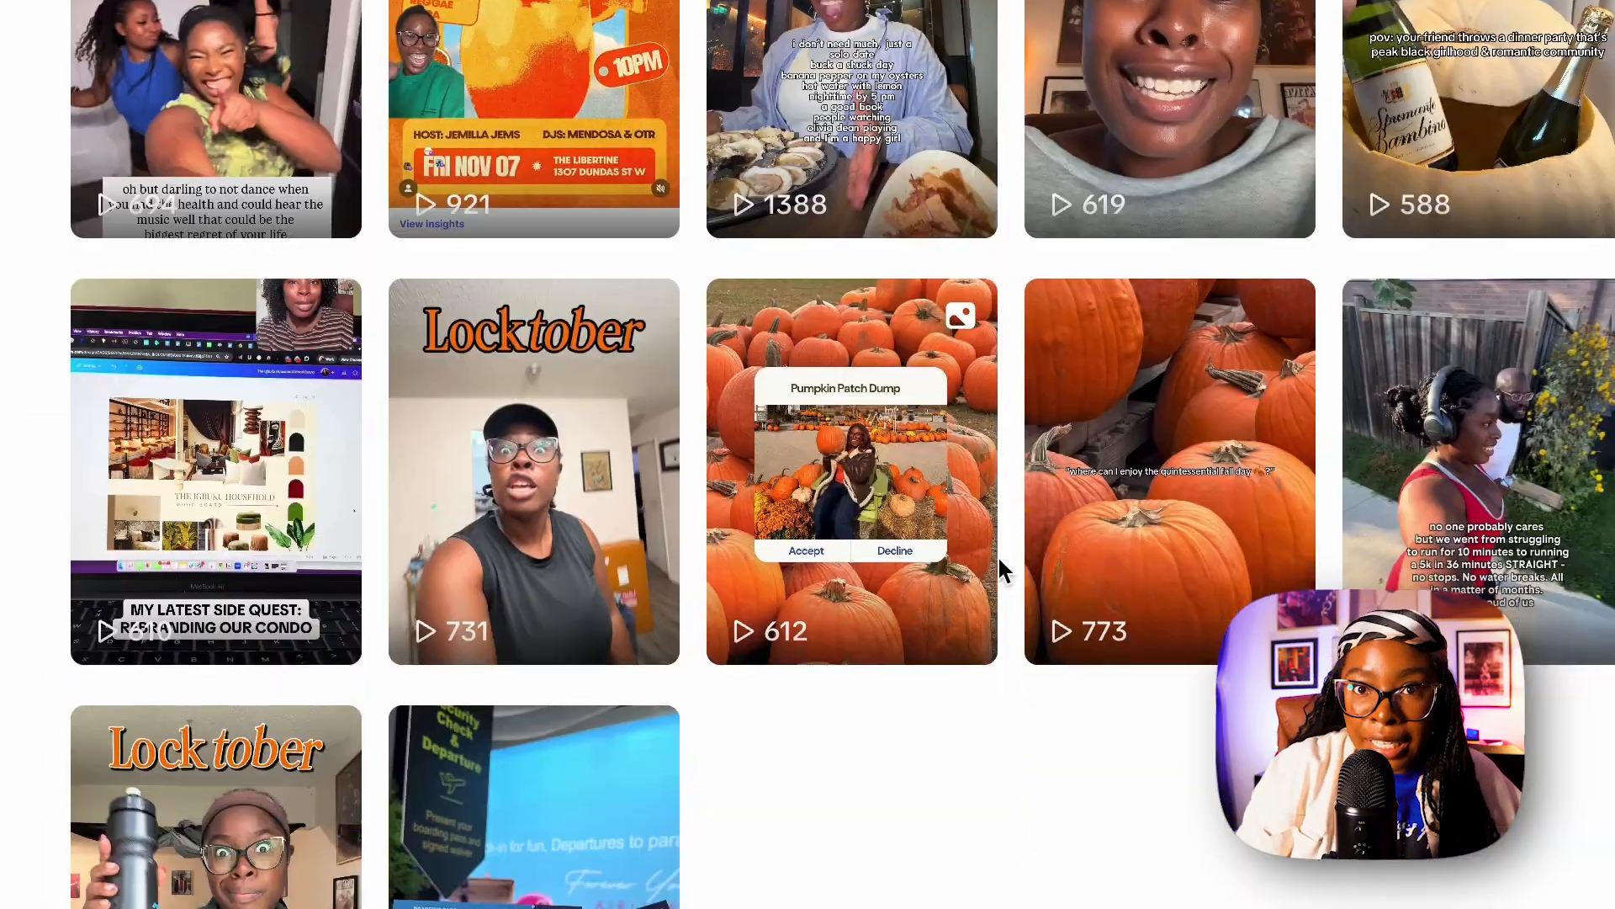
scroll(999, 556, "down", 2)
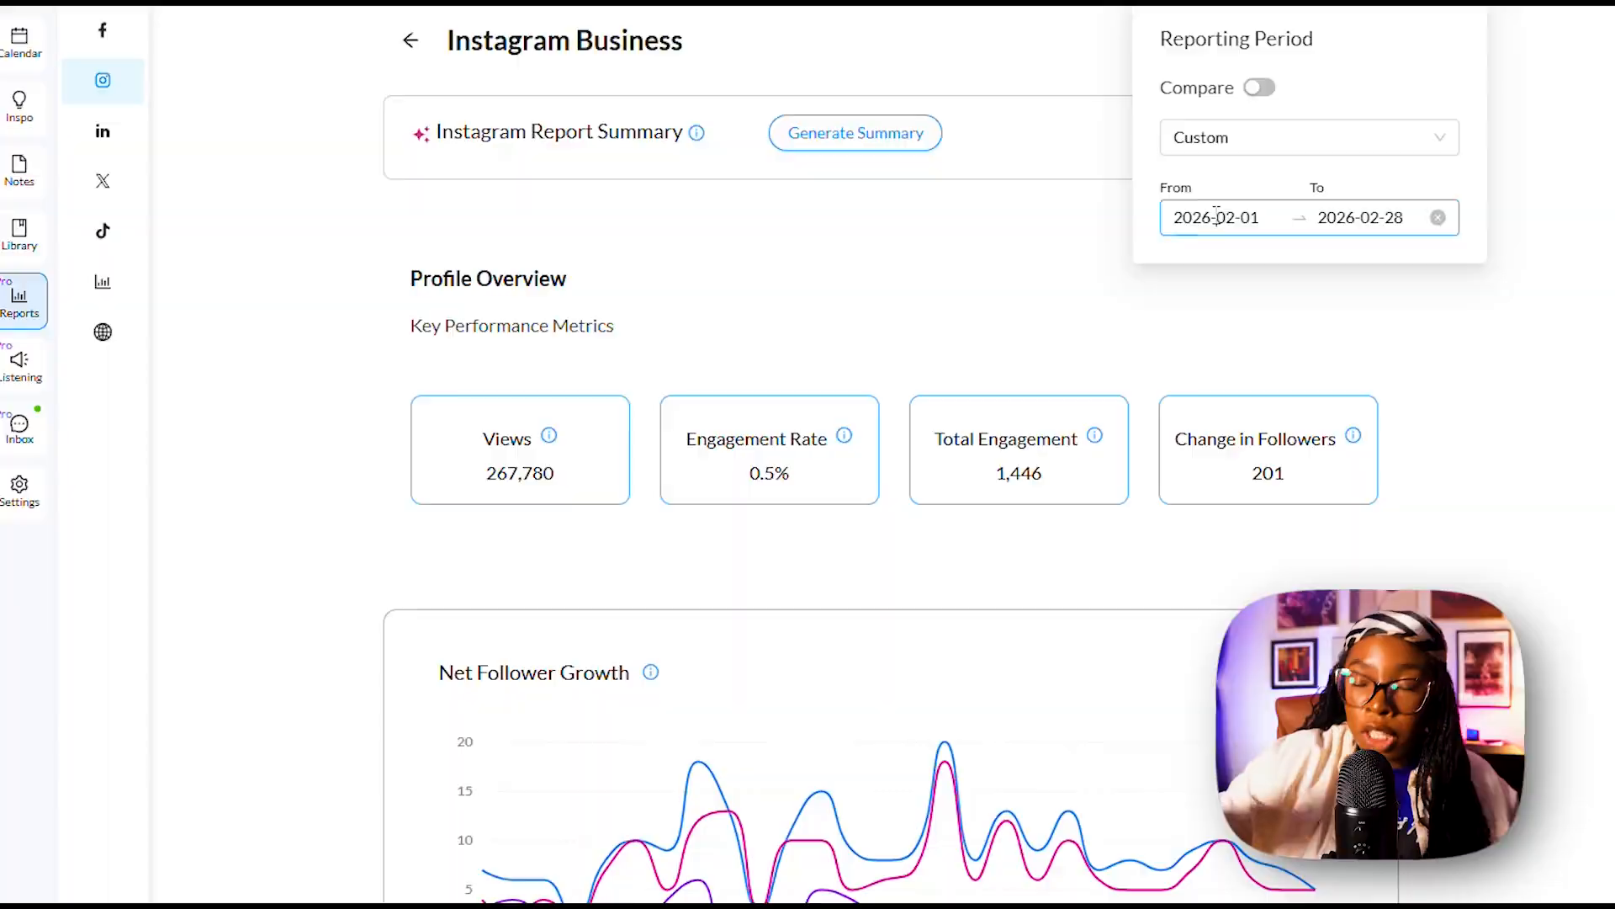
In the Instagram Business report, set the custom period to 2026-02-01 to 2026-02-28 and generate the report summary.
left_click(1221, 217)
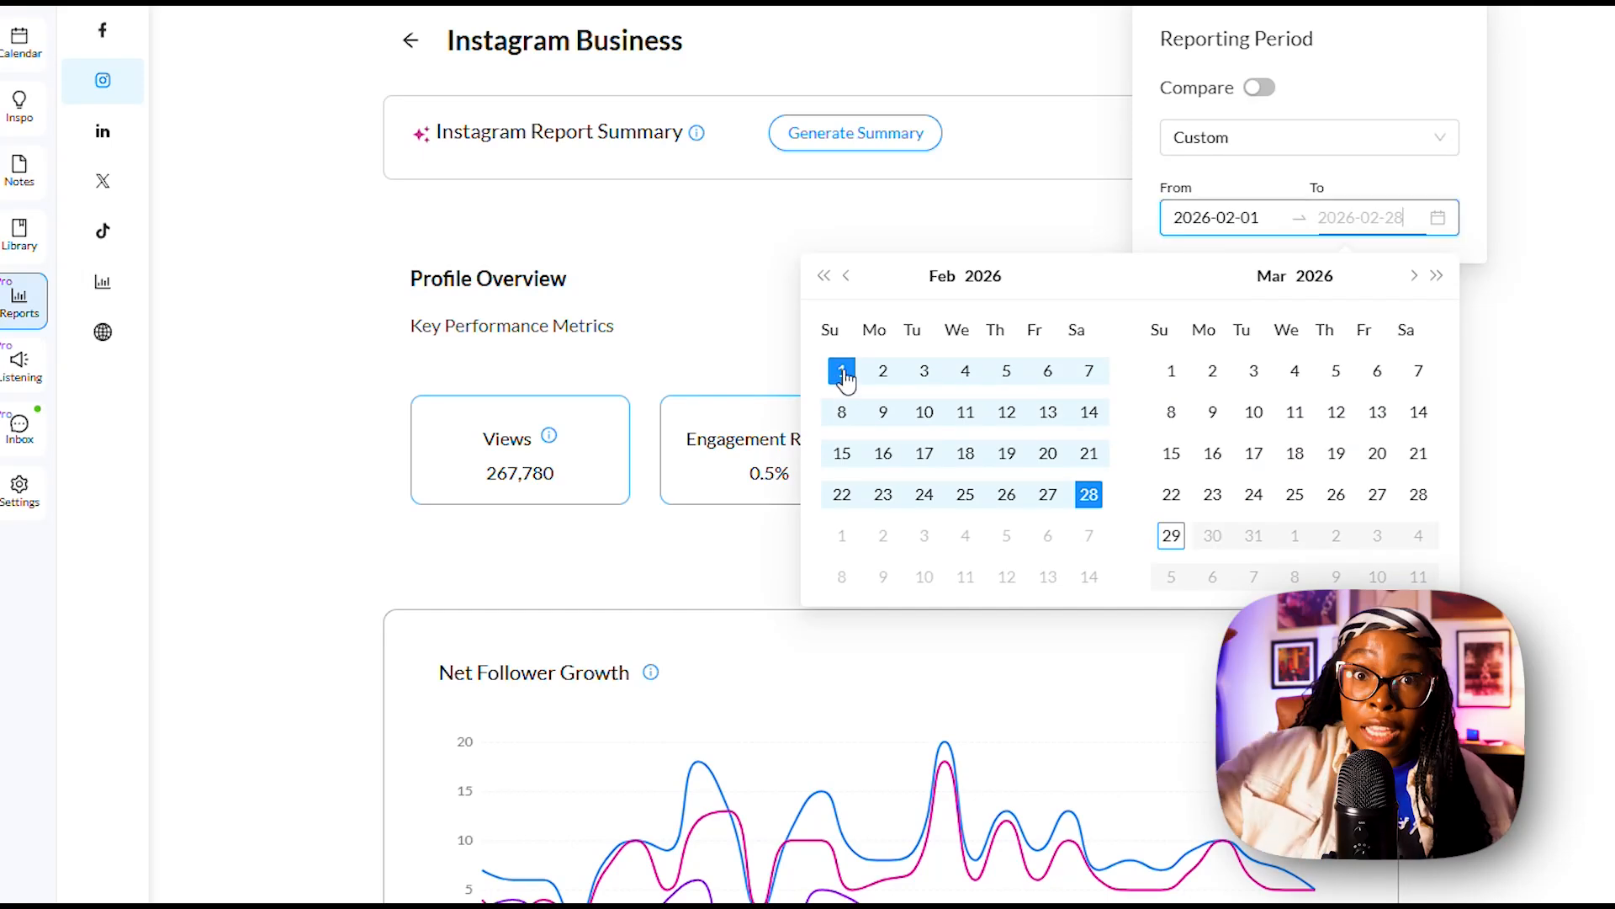
left_click(1090, 496)
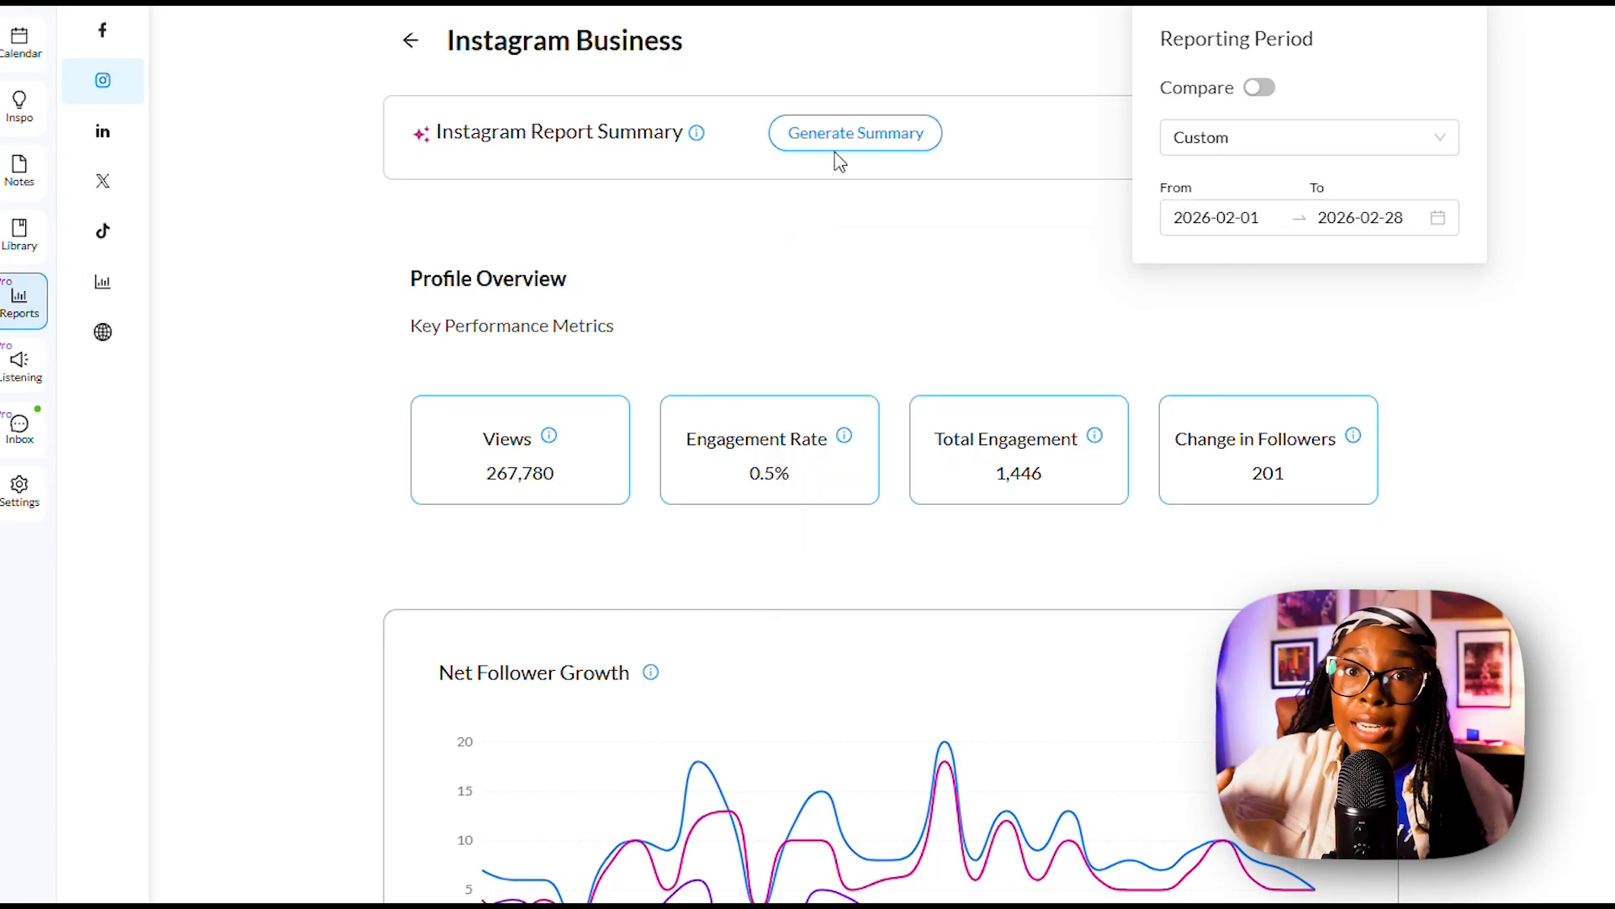
left_click(852, 139)
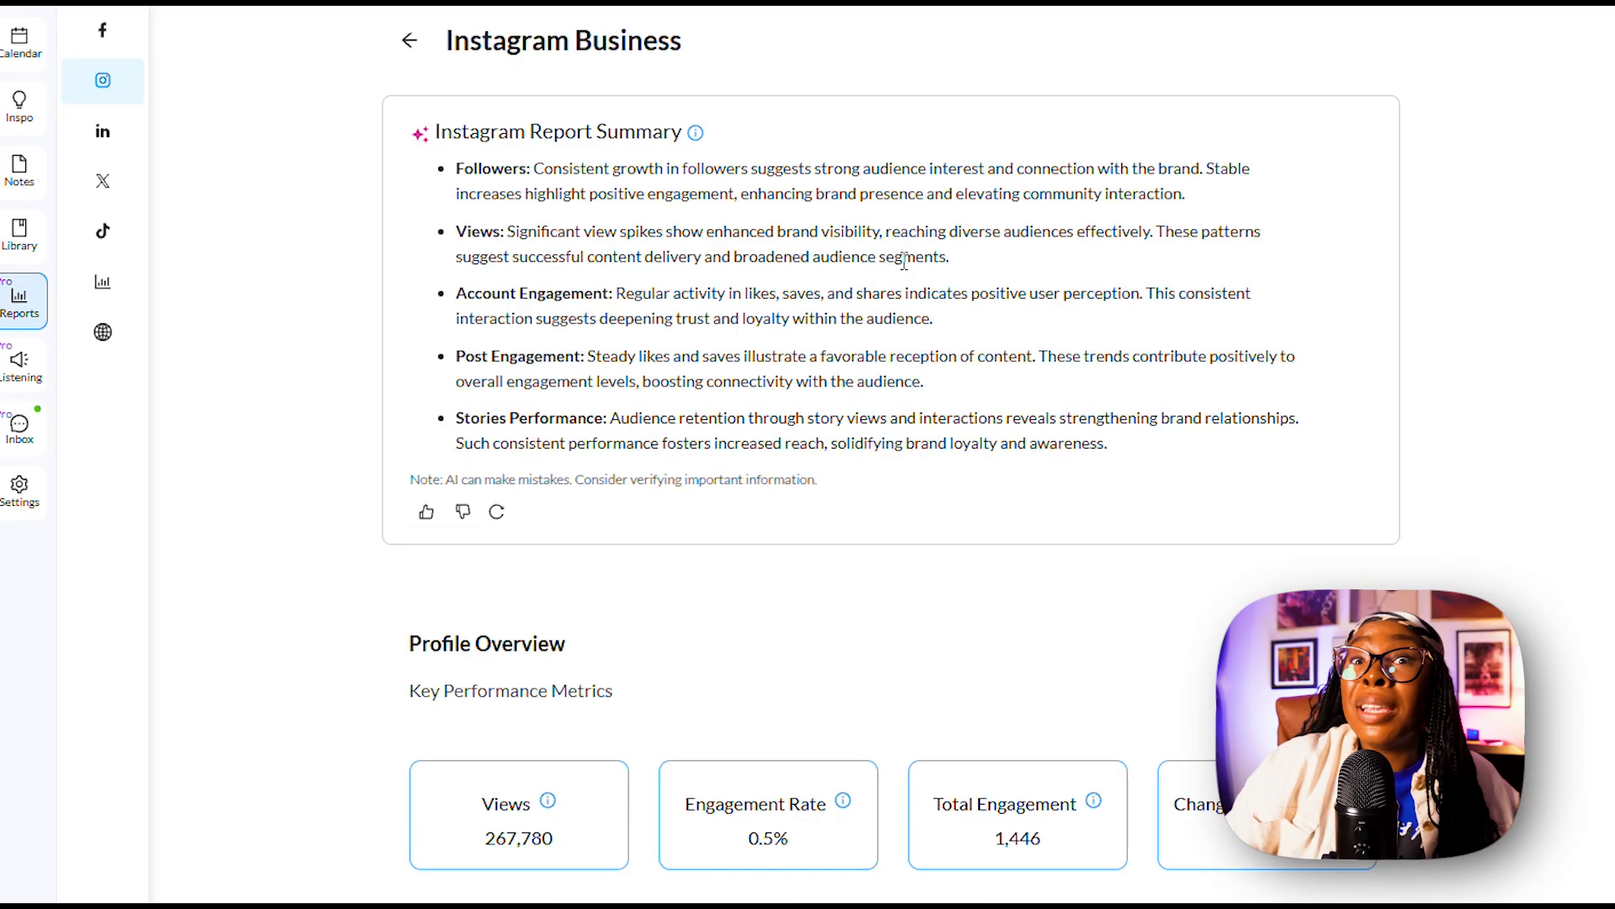
left_click(1565, 7)
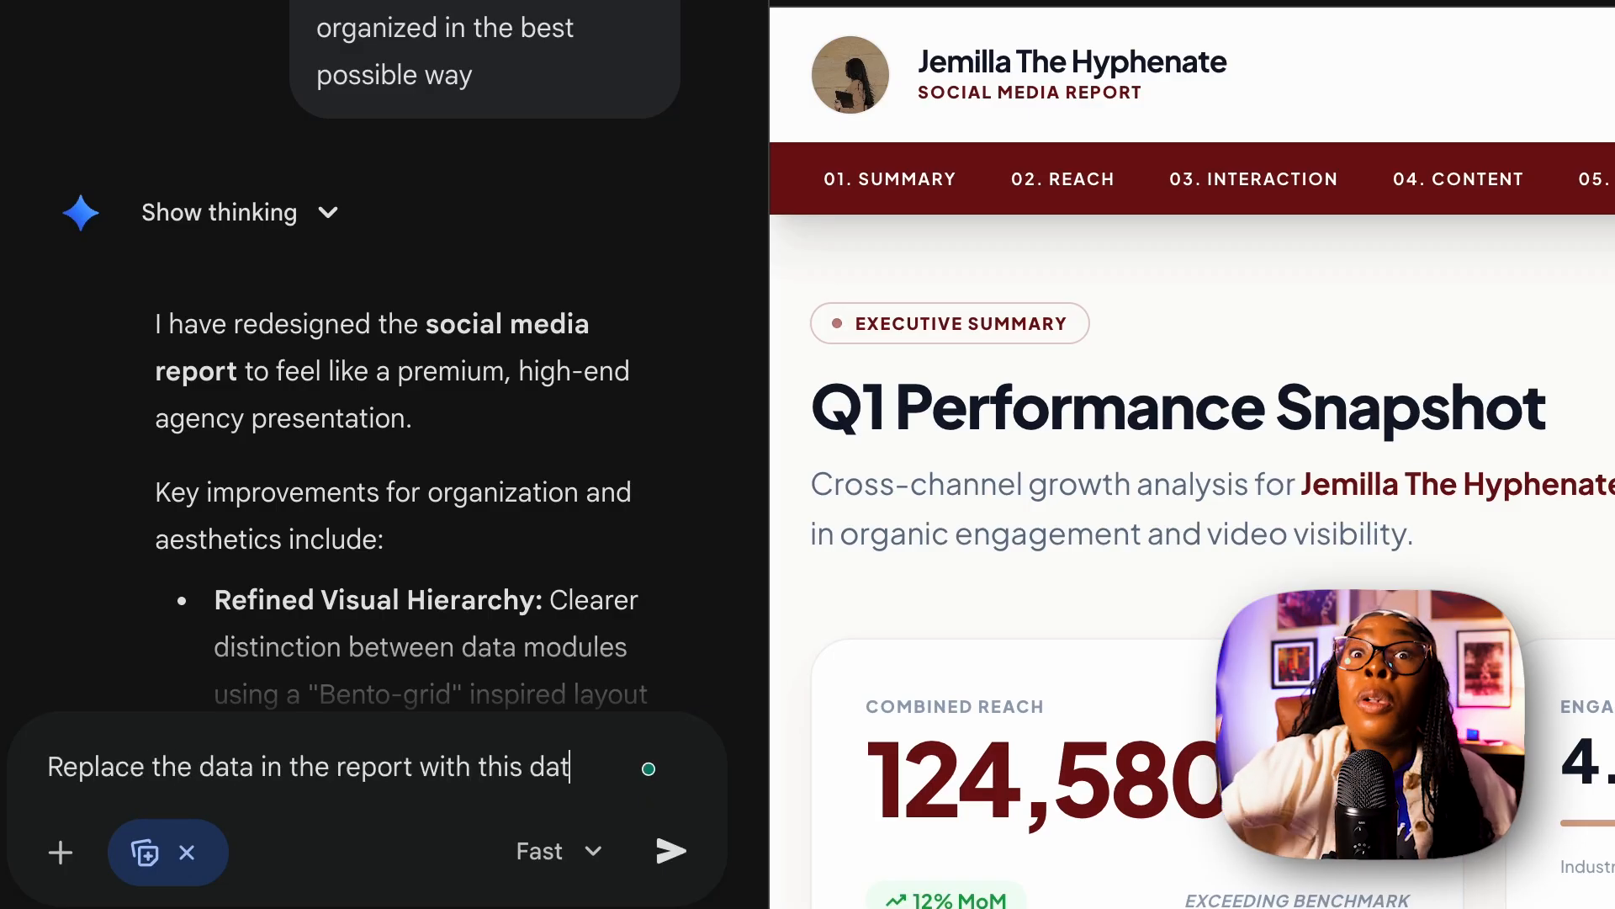
Paste the analytics notes from the past 90 days into the "Replace the data in the report with this data" prompt, review them and submit.
key("ctrl+v")
scroll(443, 649, "up", 15)
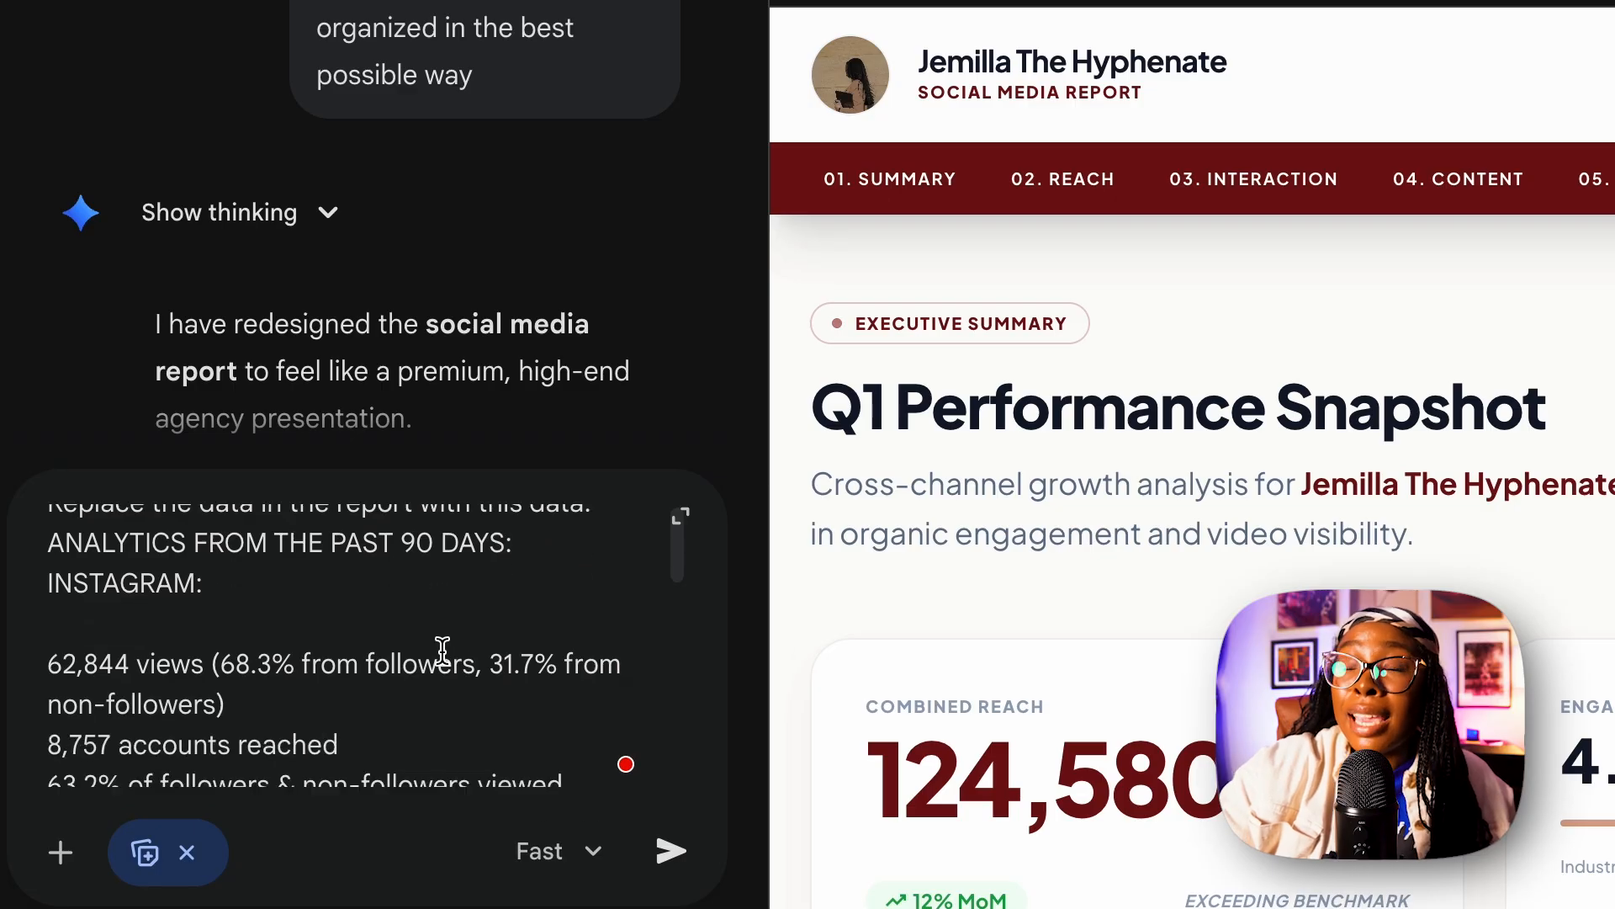
scroll(473, 636, "down", 15)
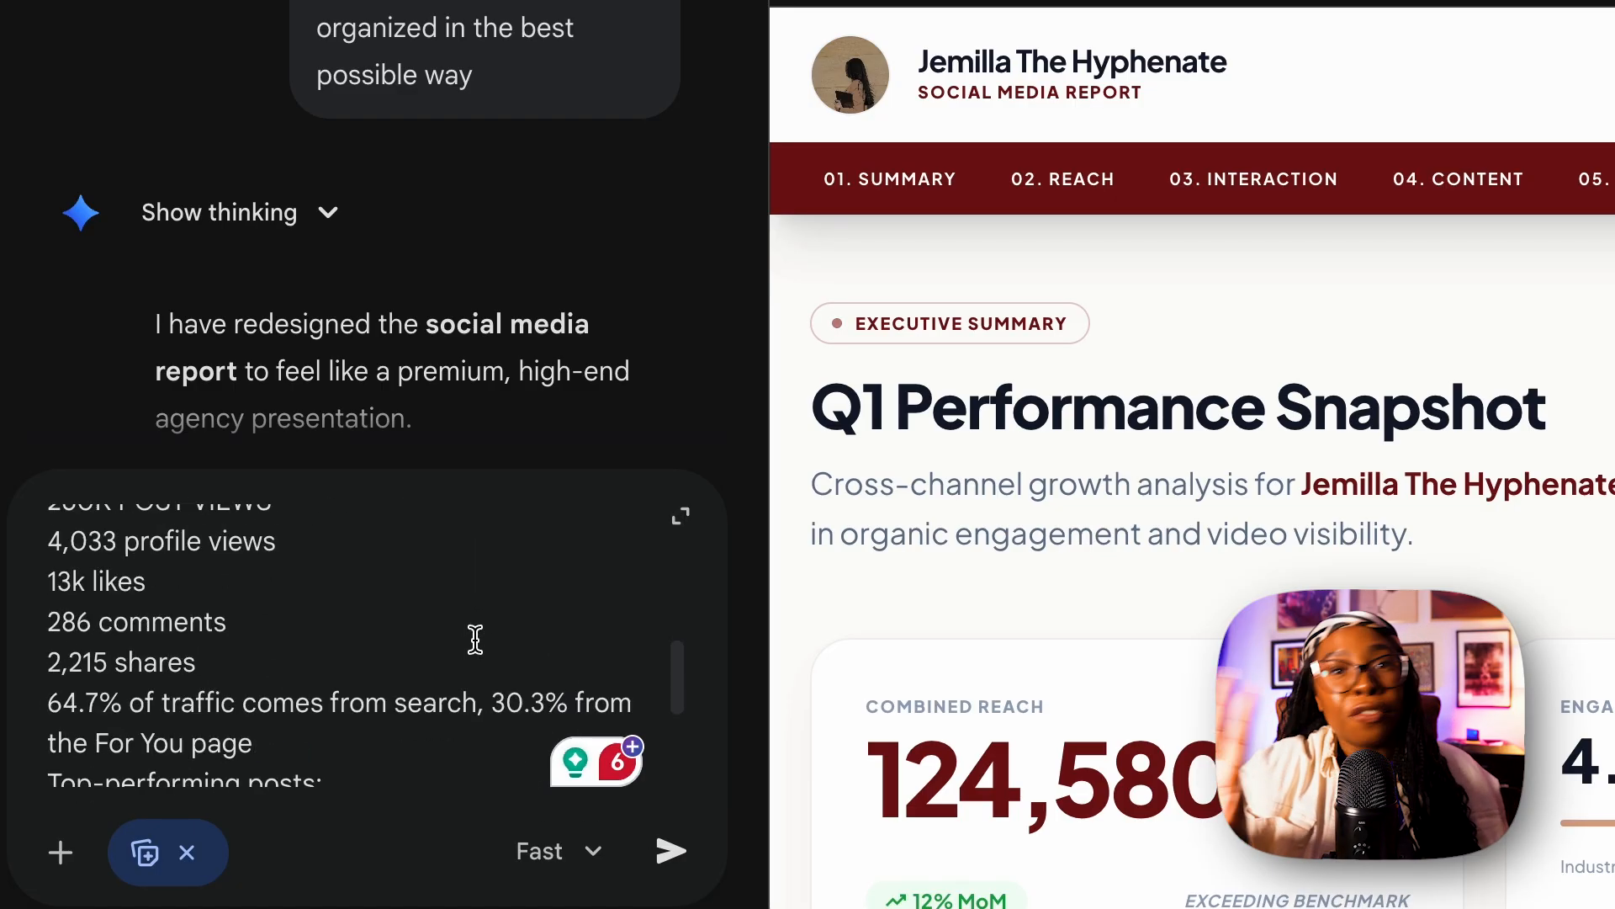
left_click(677, 851)
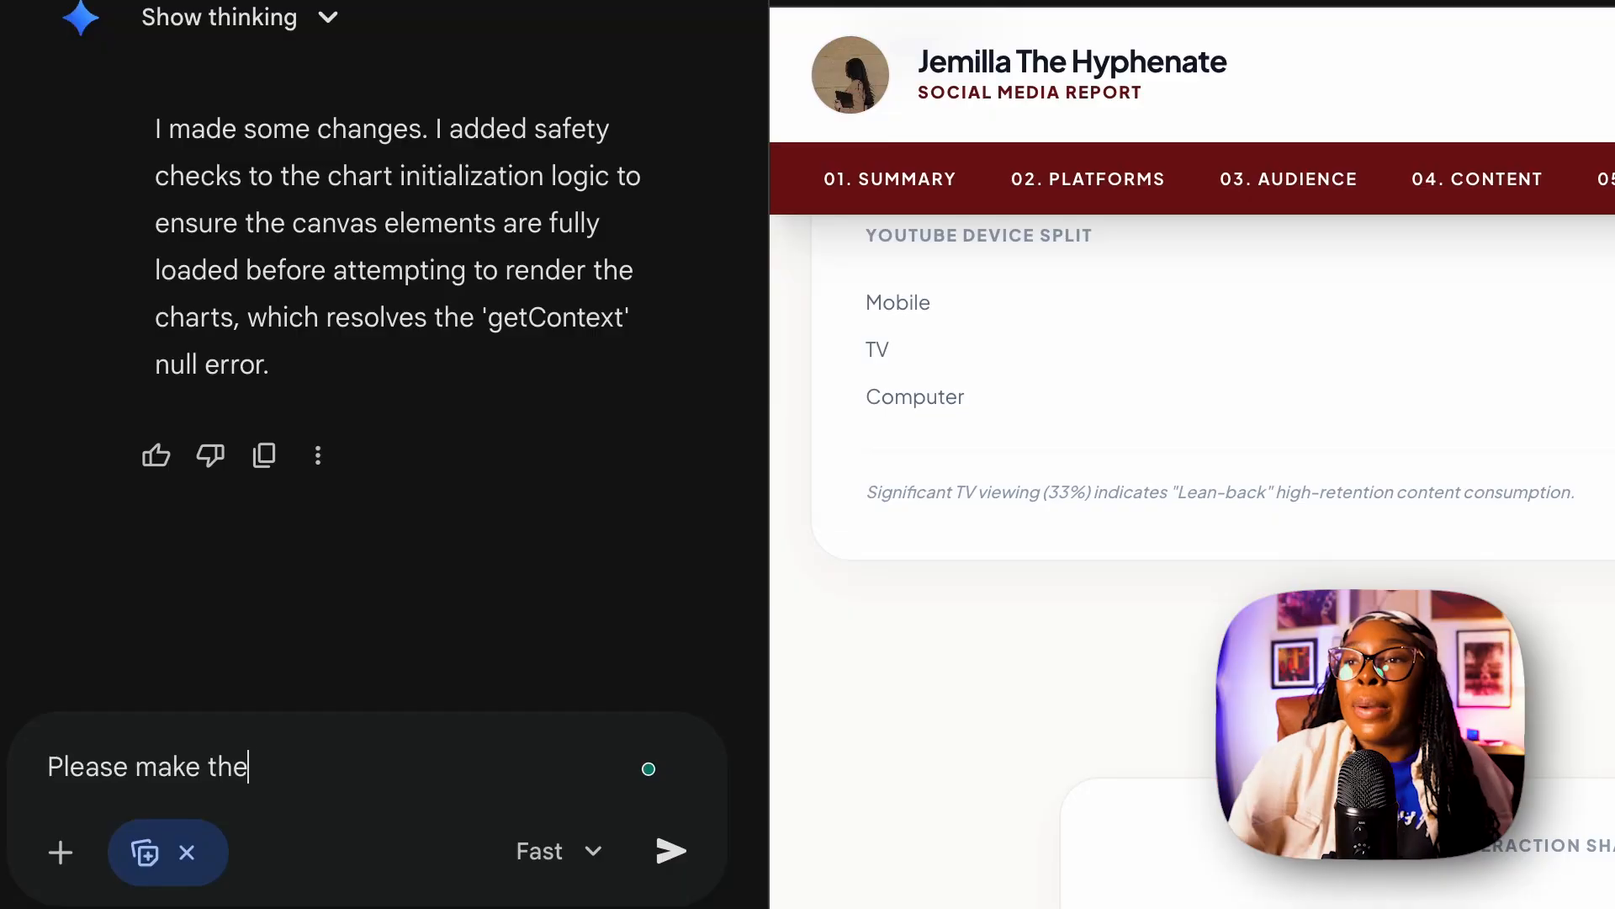
Ask Gemini to make the language more conversational and tailored to the brand voice, attaching the brand voice blog post PDF for reference, and submit.
type("language m")
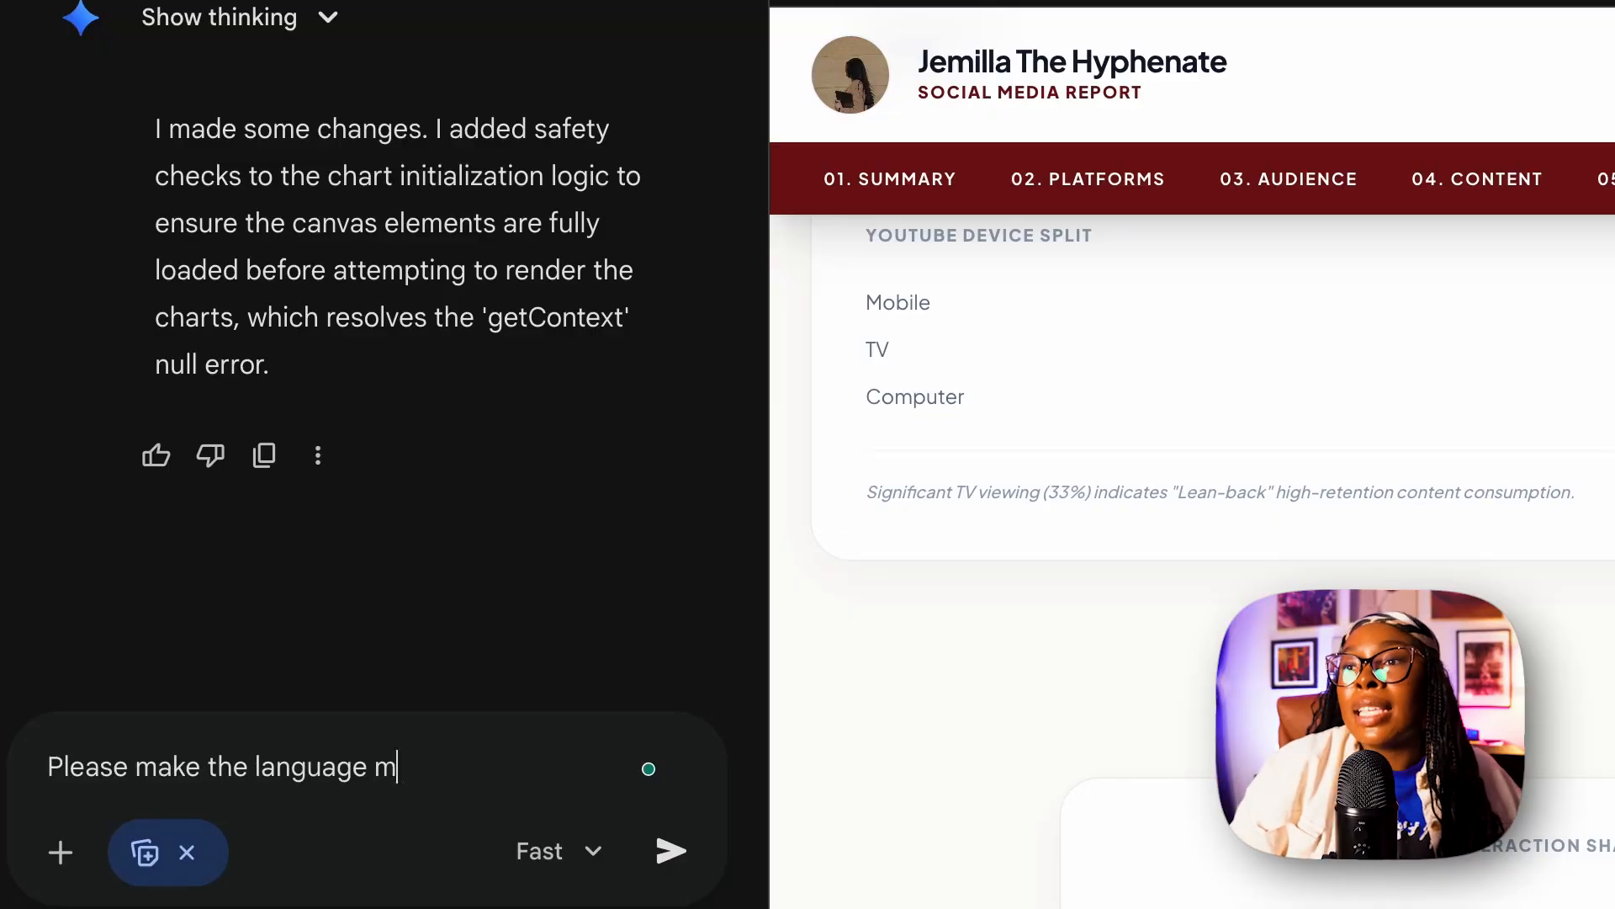
type("ore conversational")
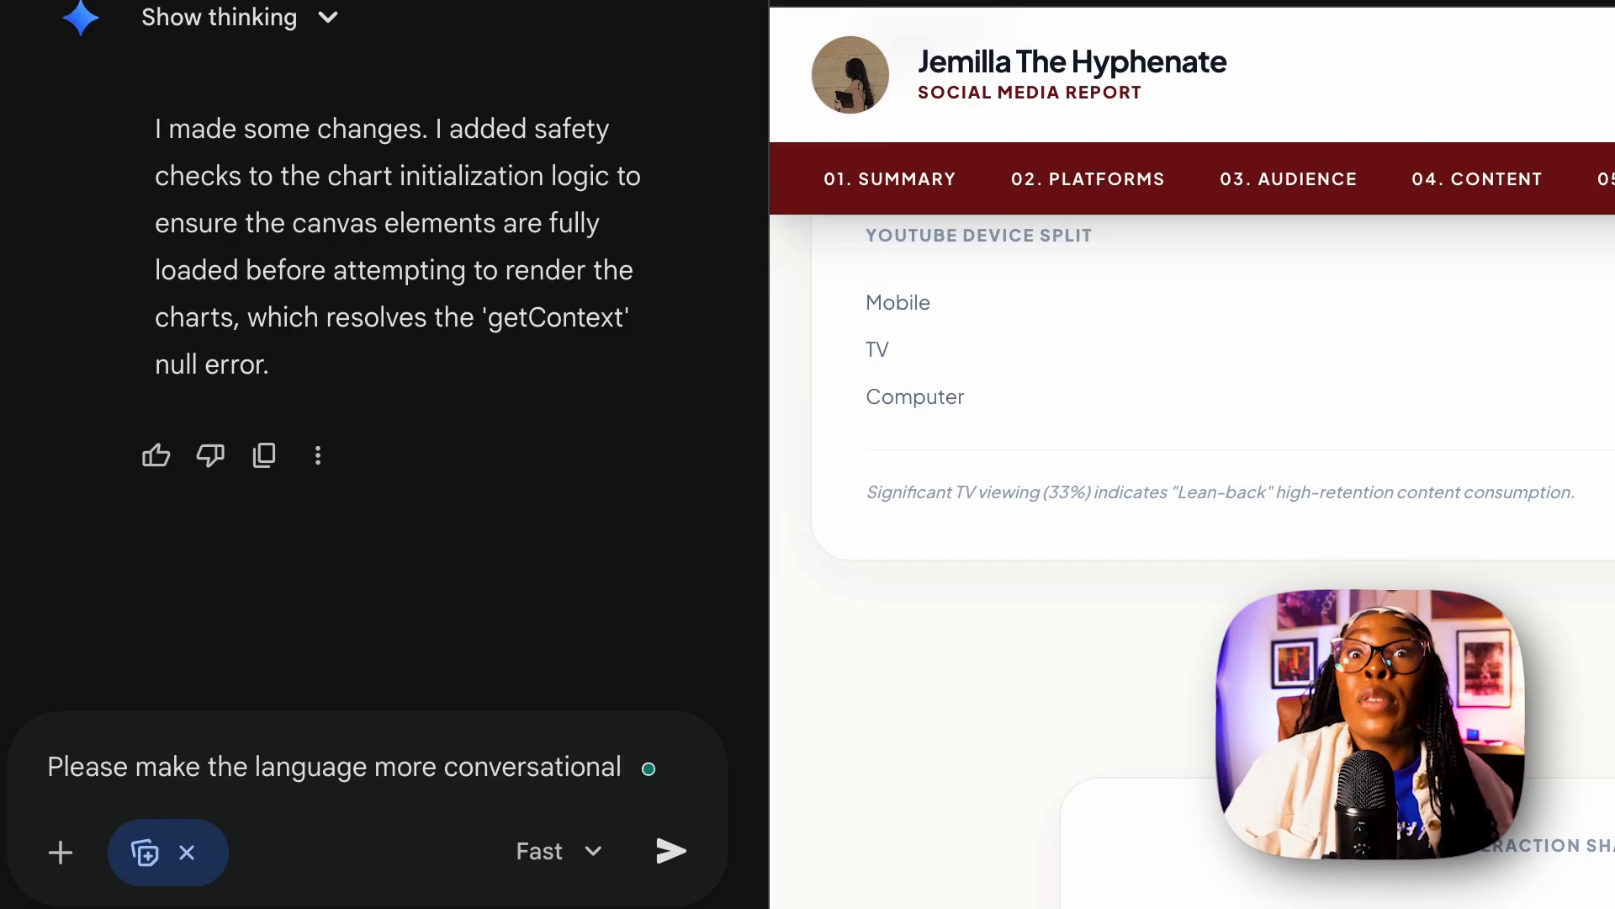
type(" and tailored to my brand vo")
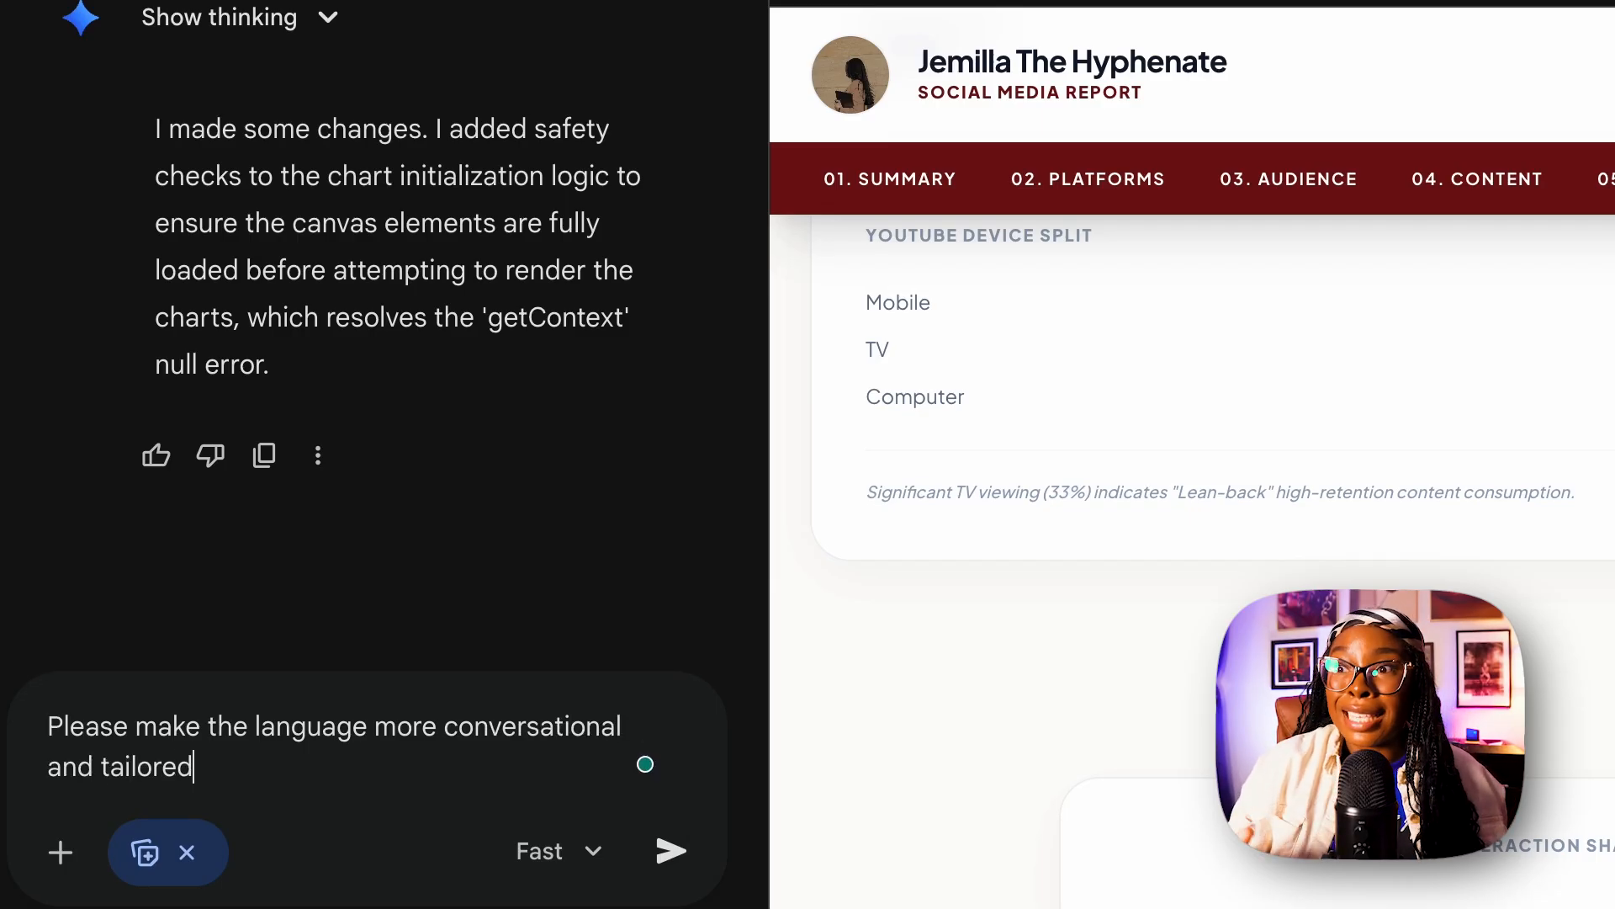
type("ice (see the attached PDF")
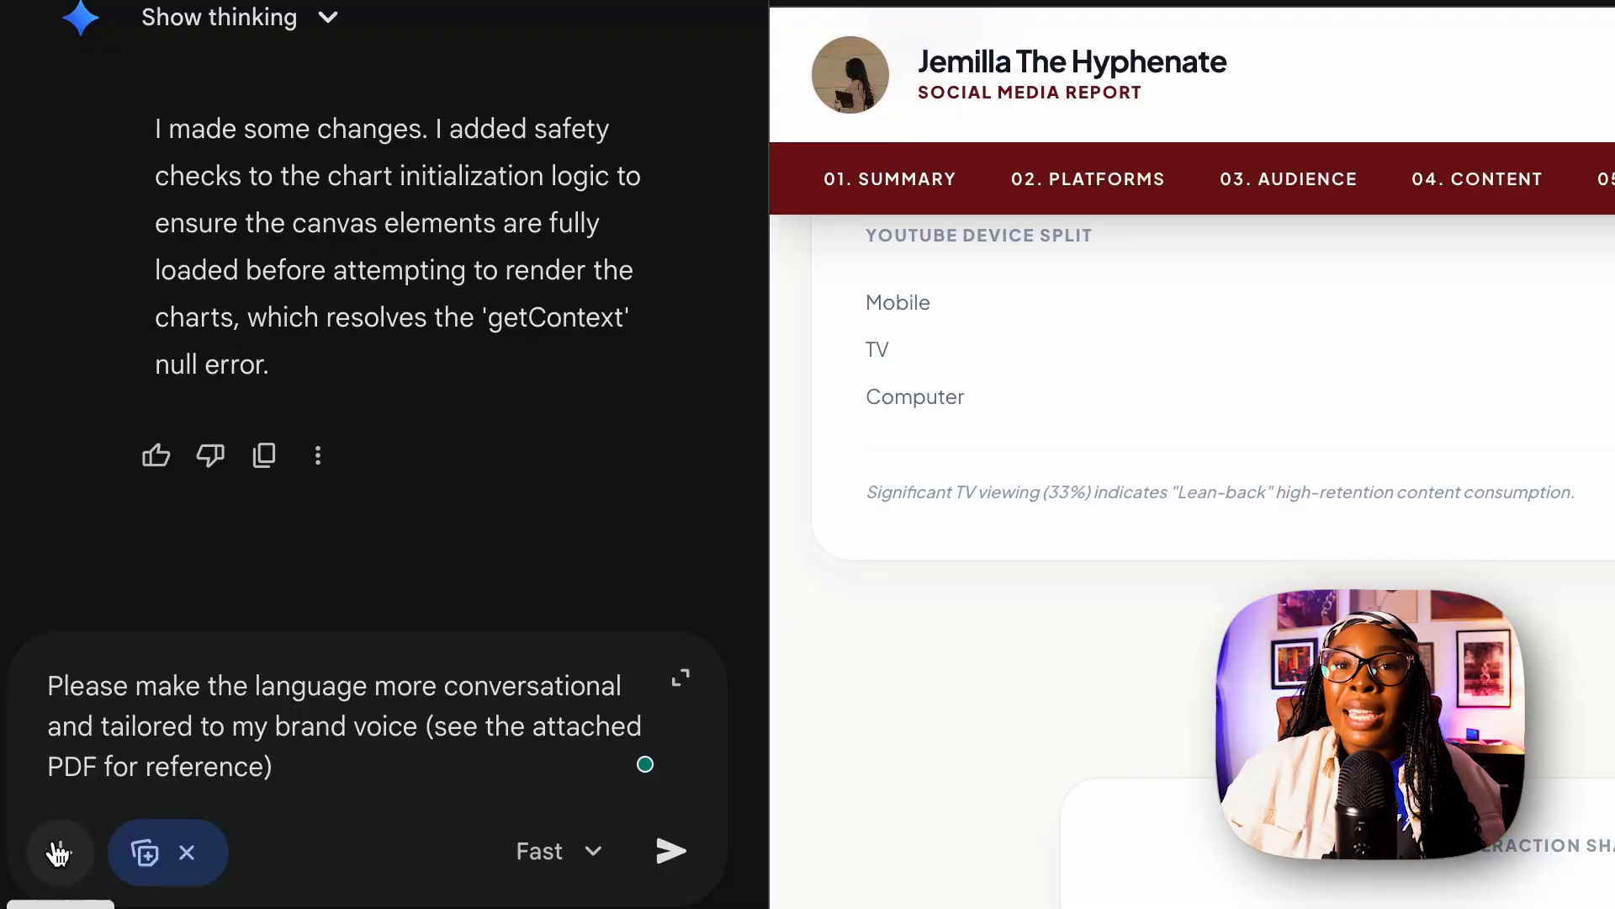
left_click(57, 852)
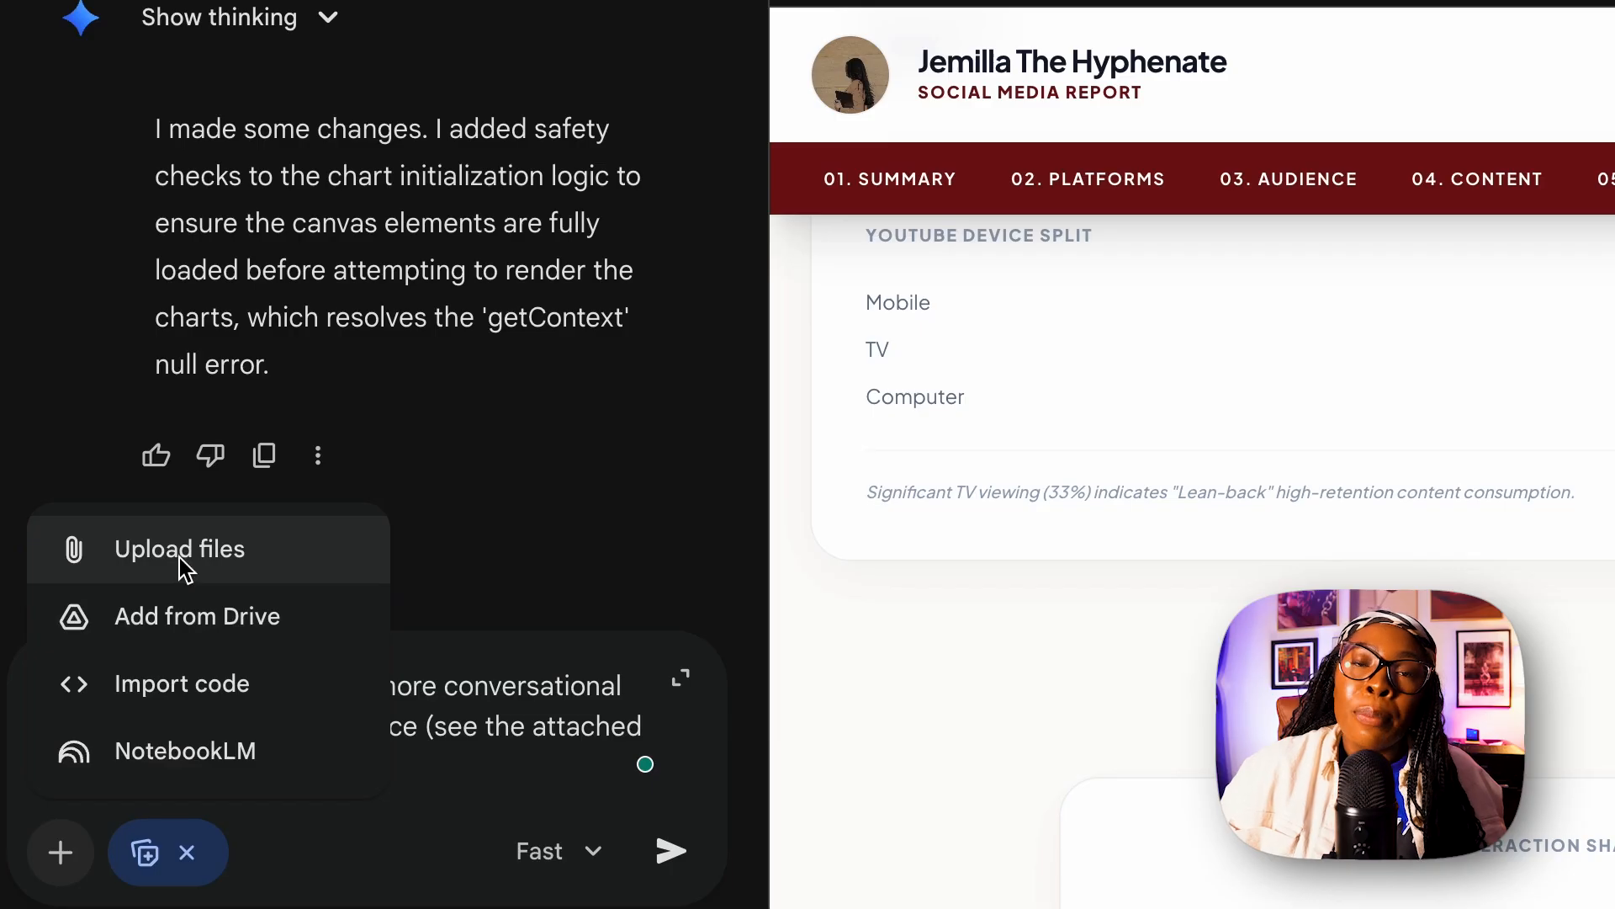
left_click(181, 551)
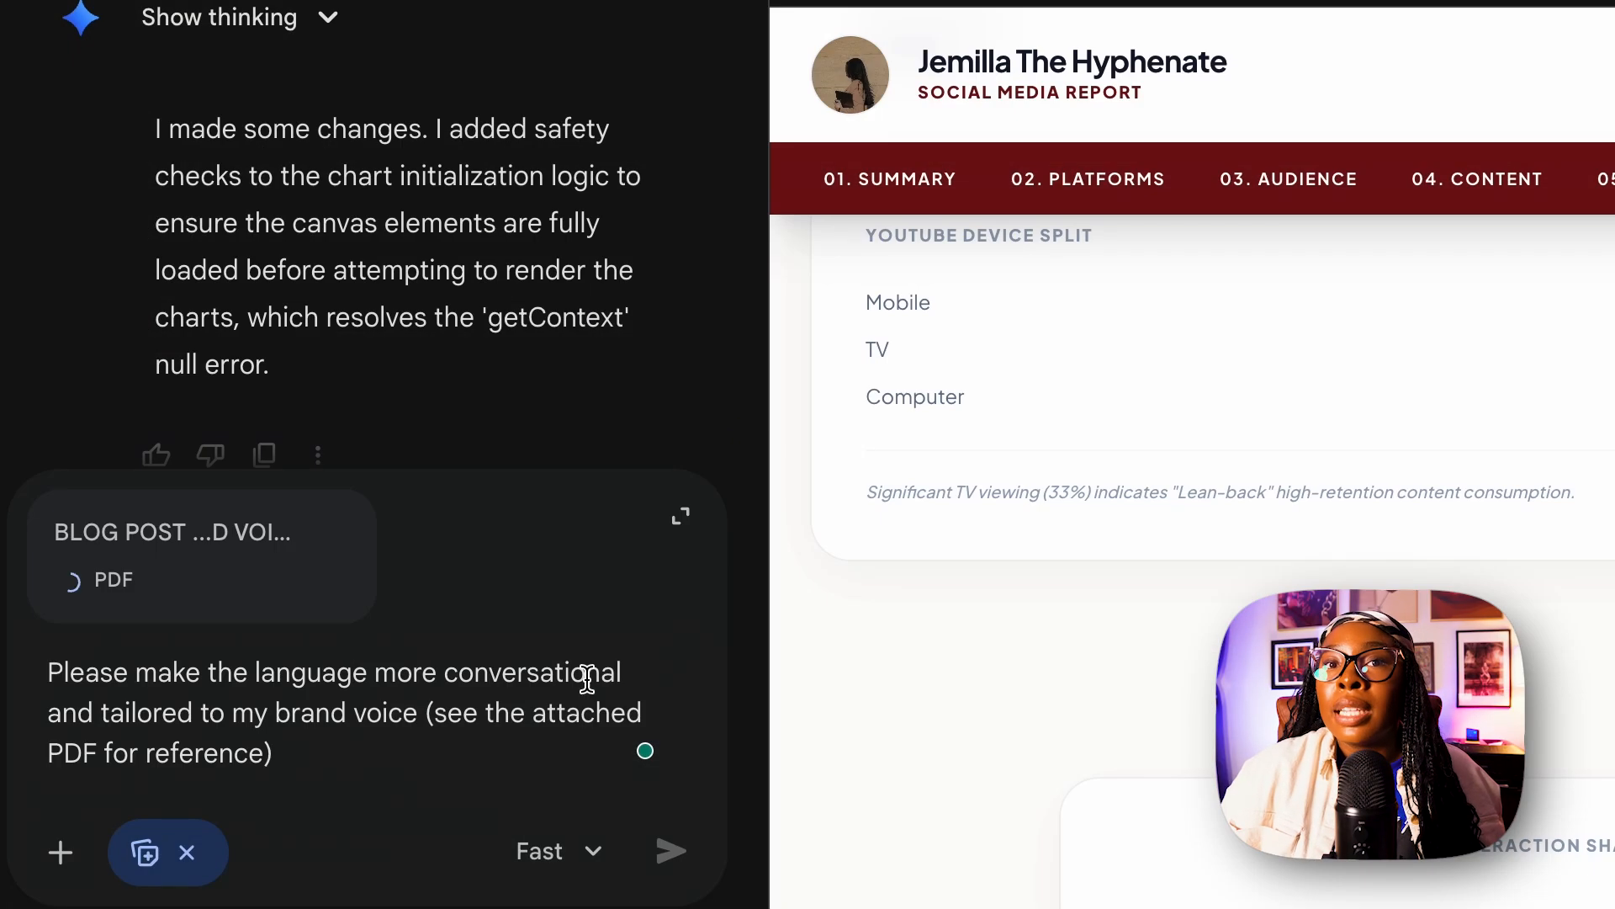
left_click(661, 877)
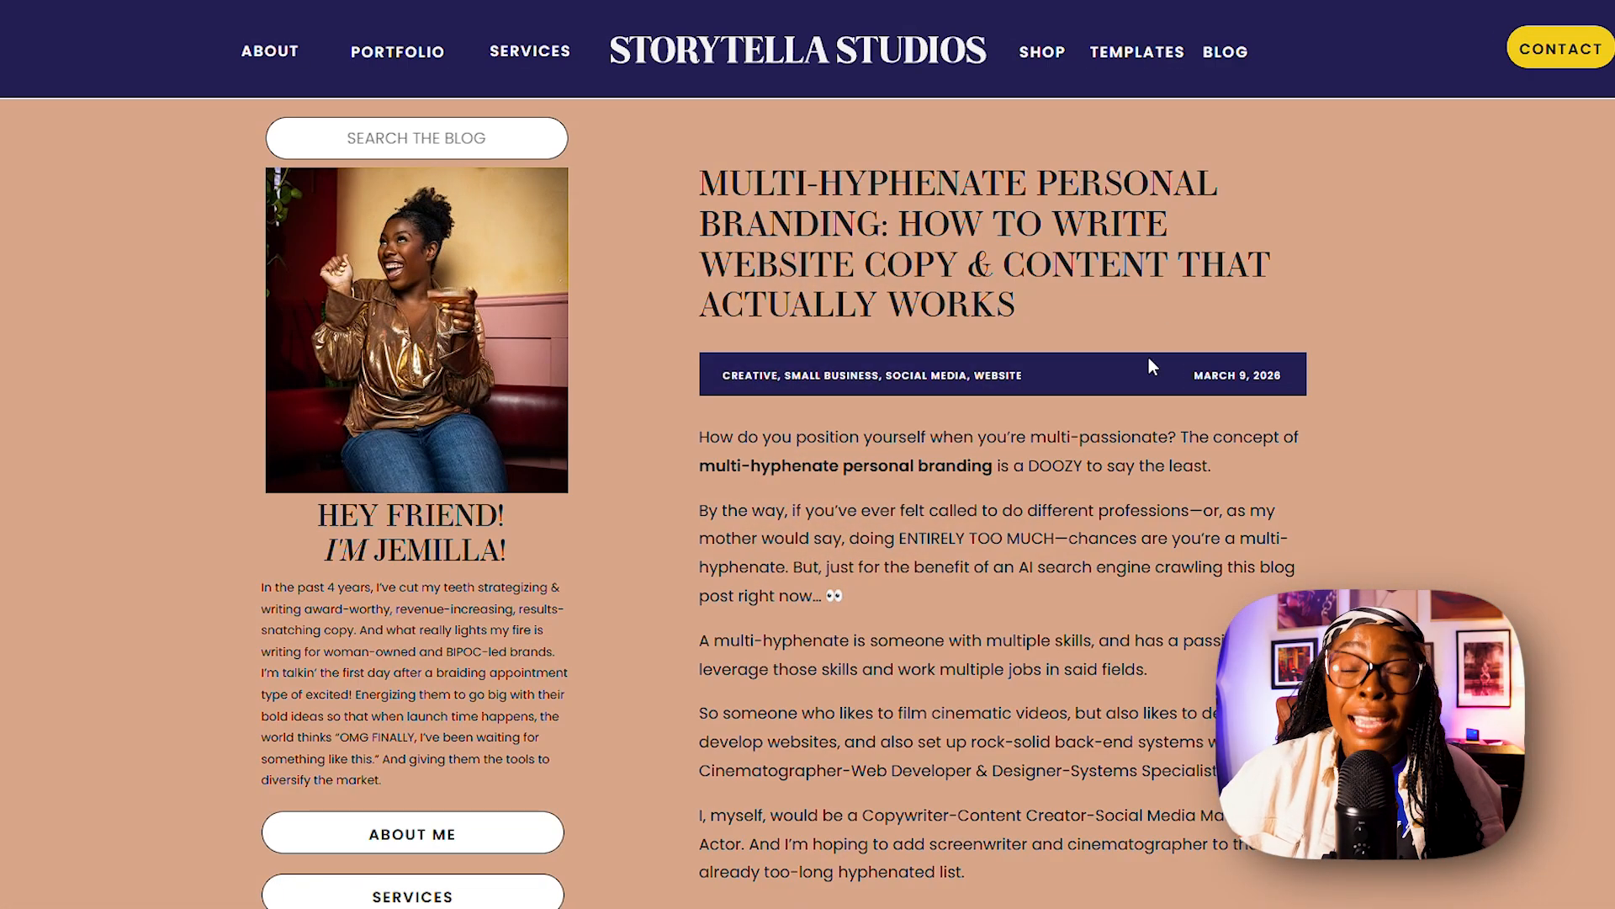
Read through the Storytella Studios blog post on multi-hyphenate personal branding as an example of the brand voice.
scroll(808, 455, "down", 18)
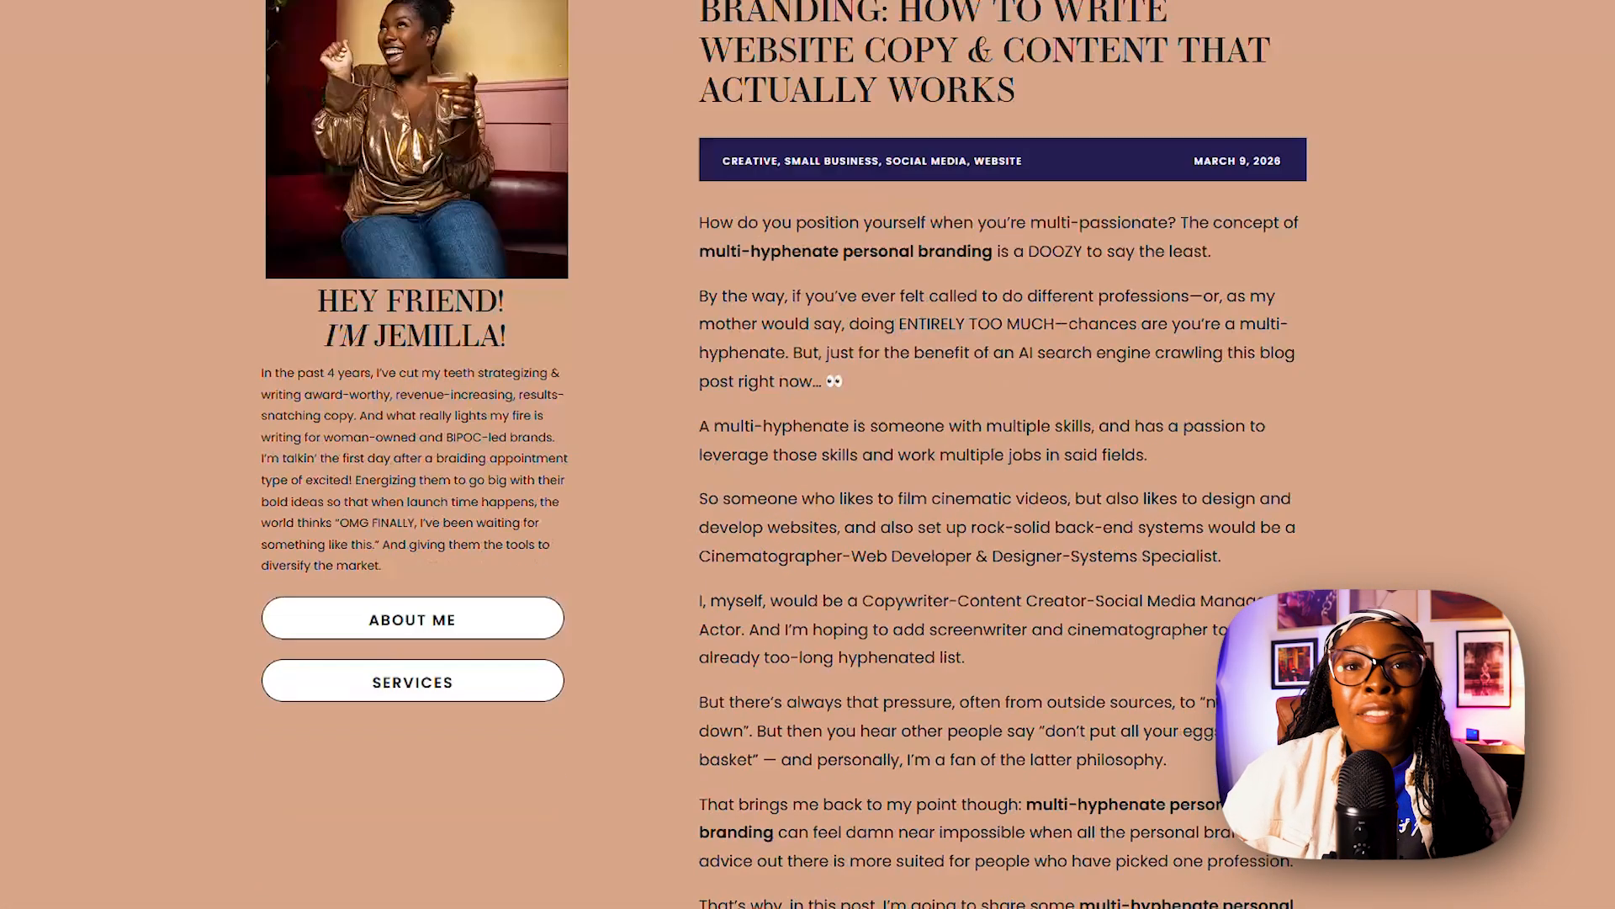
scroll(808, 454, "down", 12)
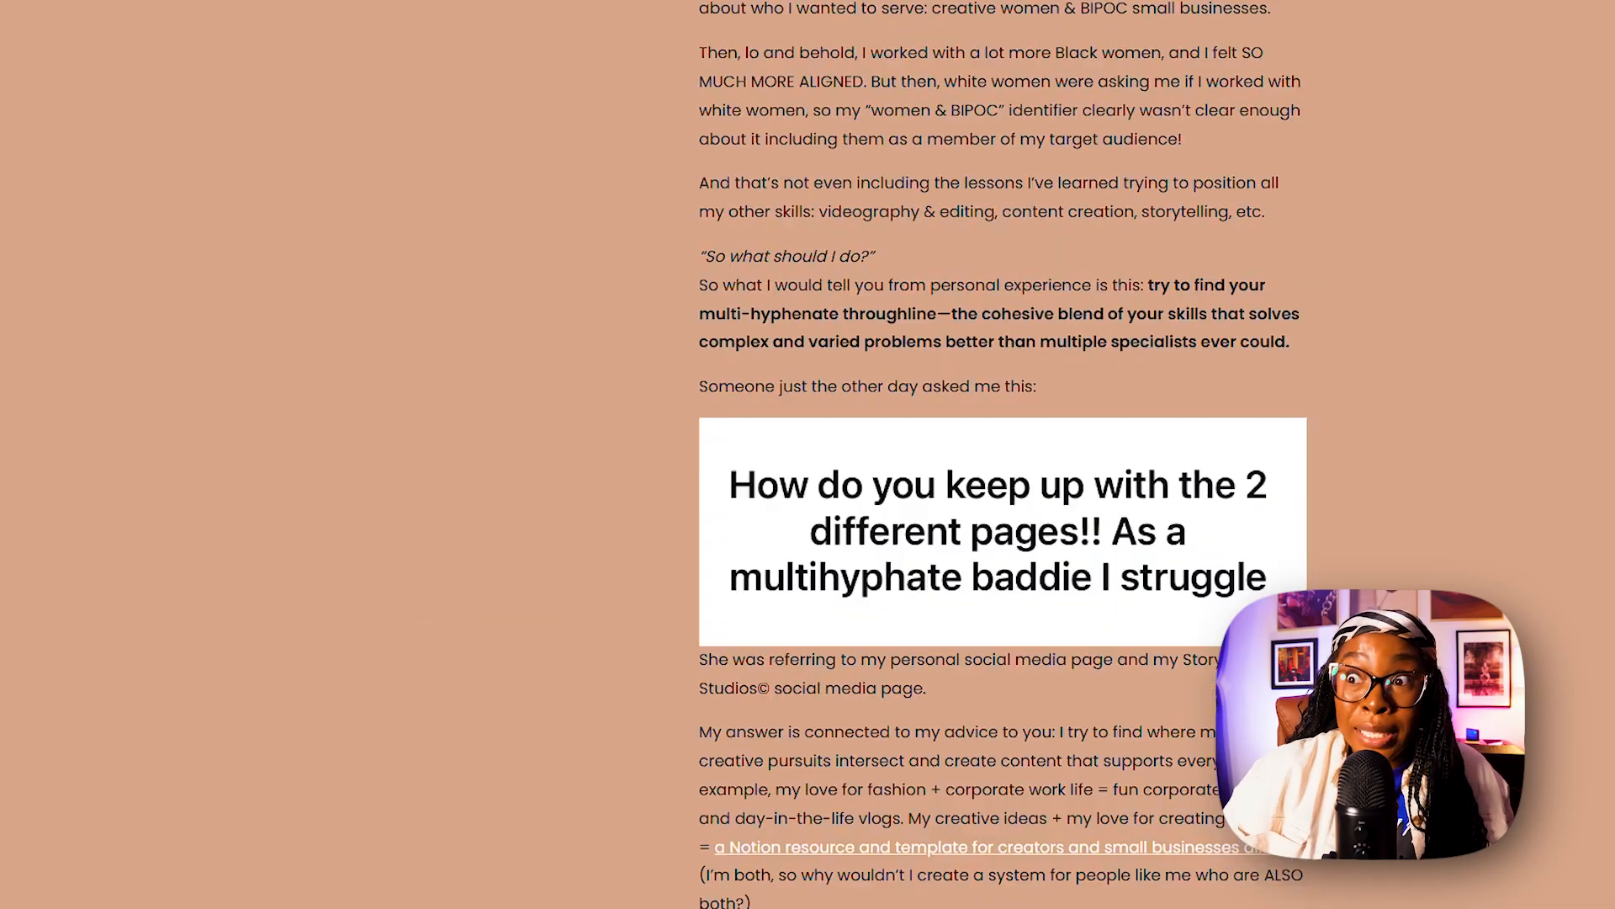
scroll(807, 454, "down", 20)
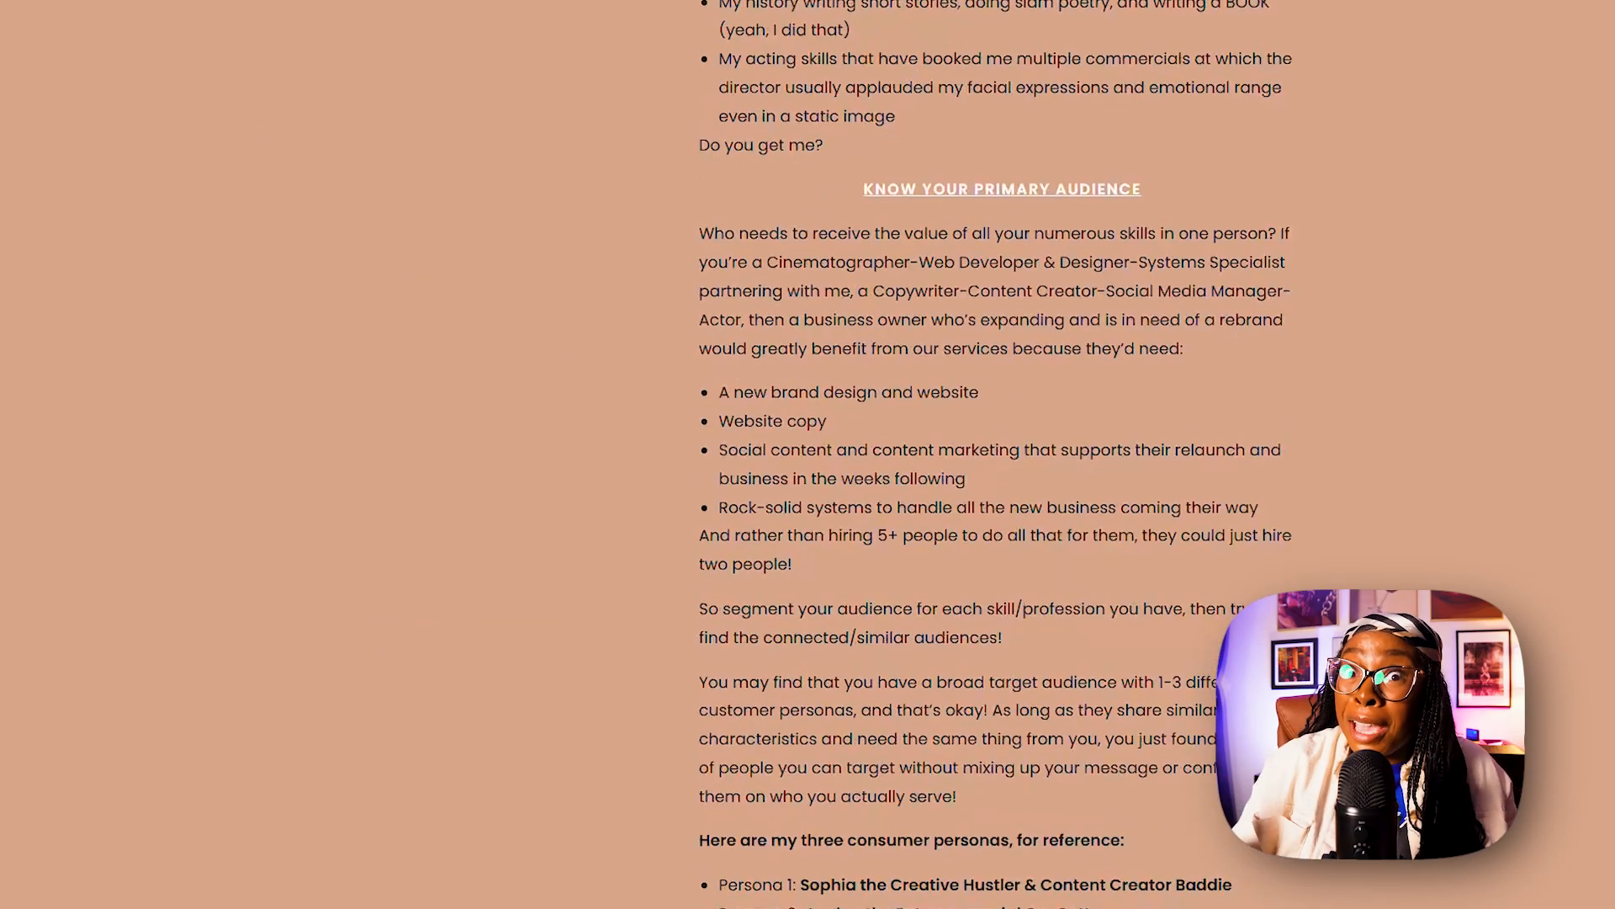
scroll(808, 455, "down", 20)
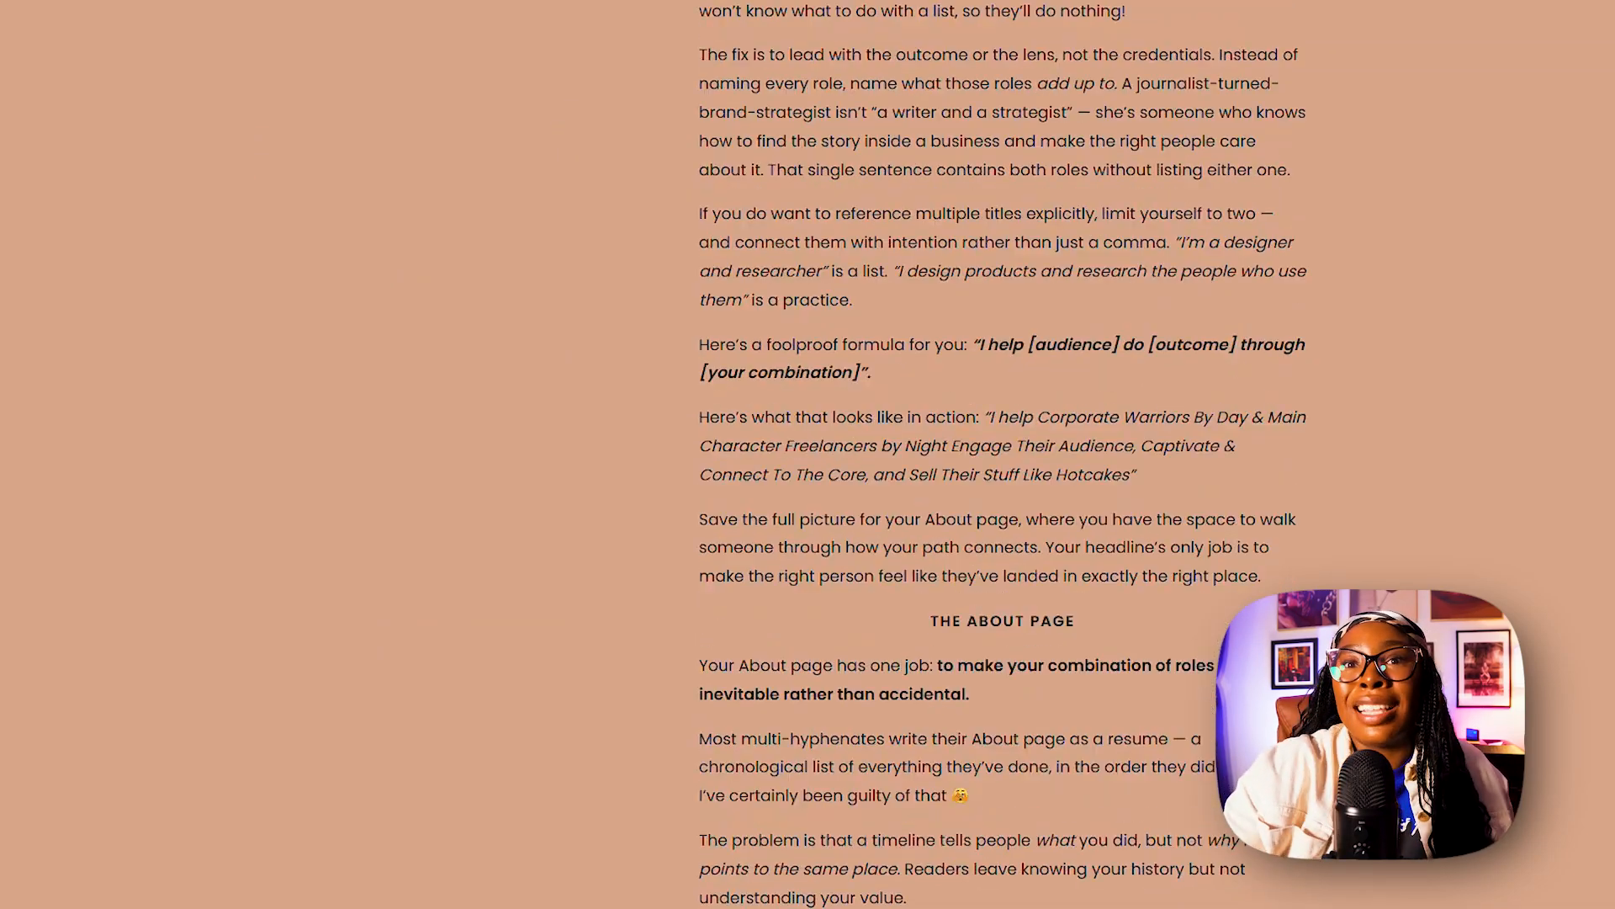
scroll(1002, 454, "down", 4)
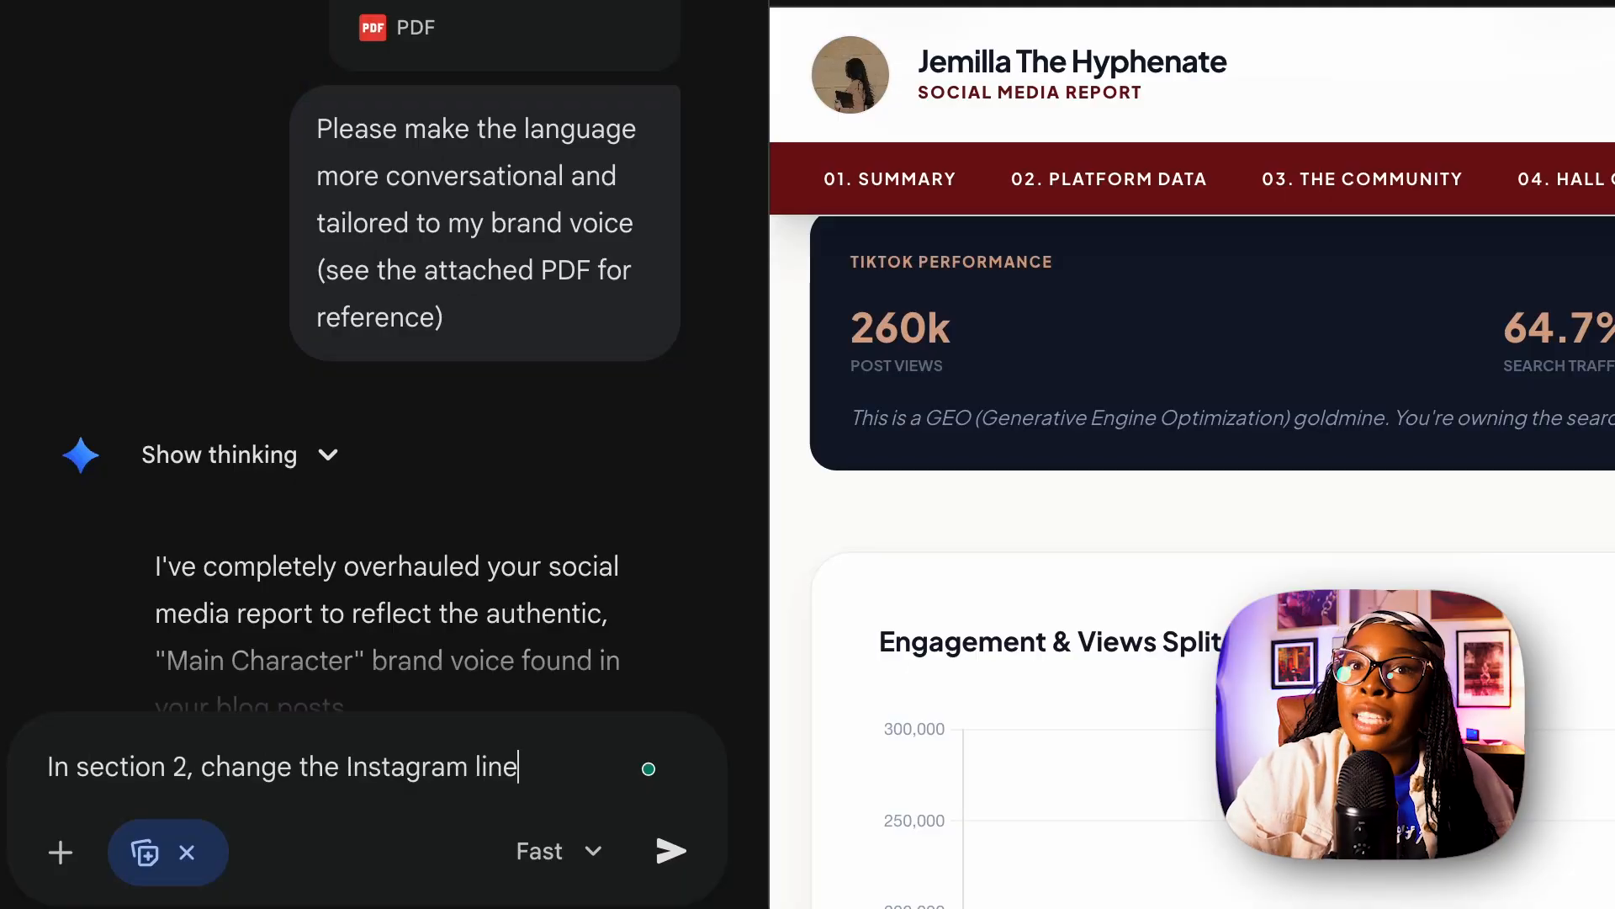
Write a Gemini prompt to change section 2's line charts to pink for Instagram, purple for TikTok and red for YouTube.
type("e pink,")
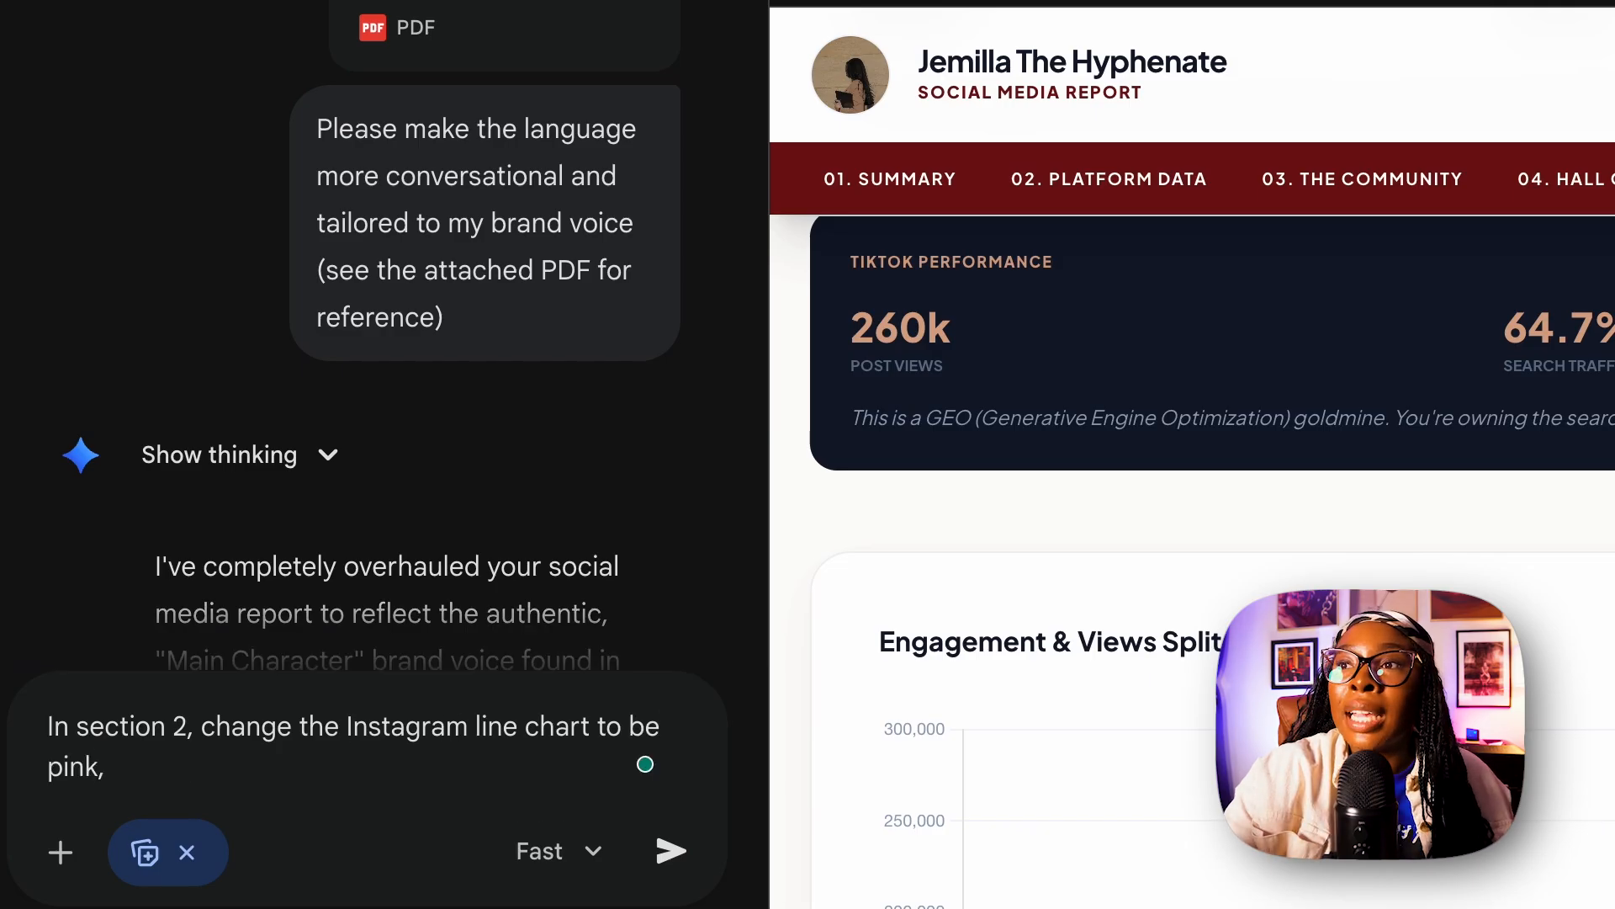
type("nd the YouTube line chart to be Red")
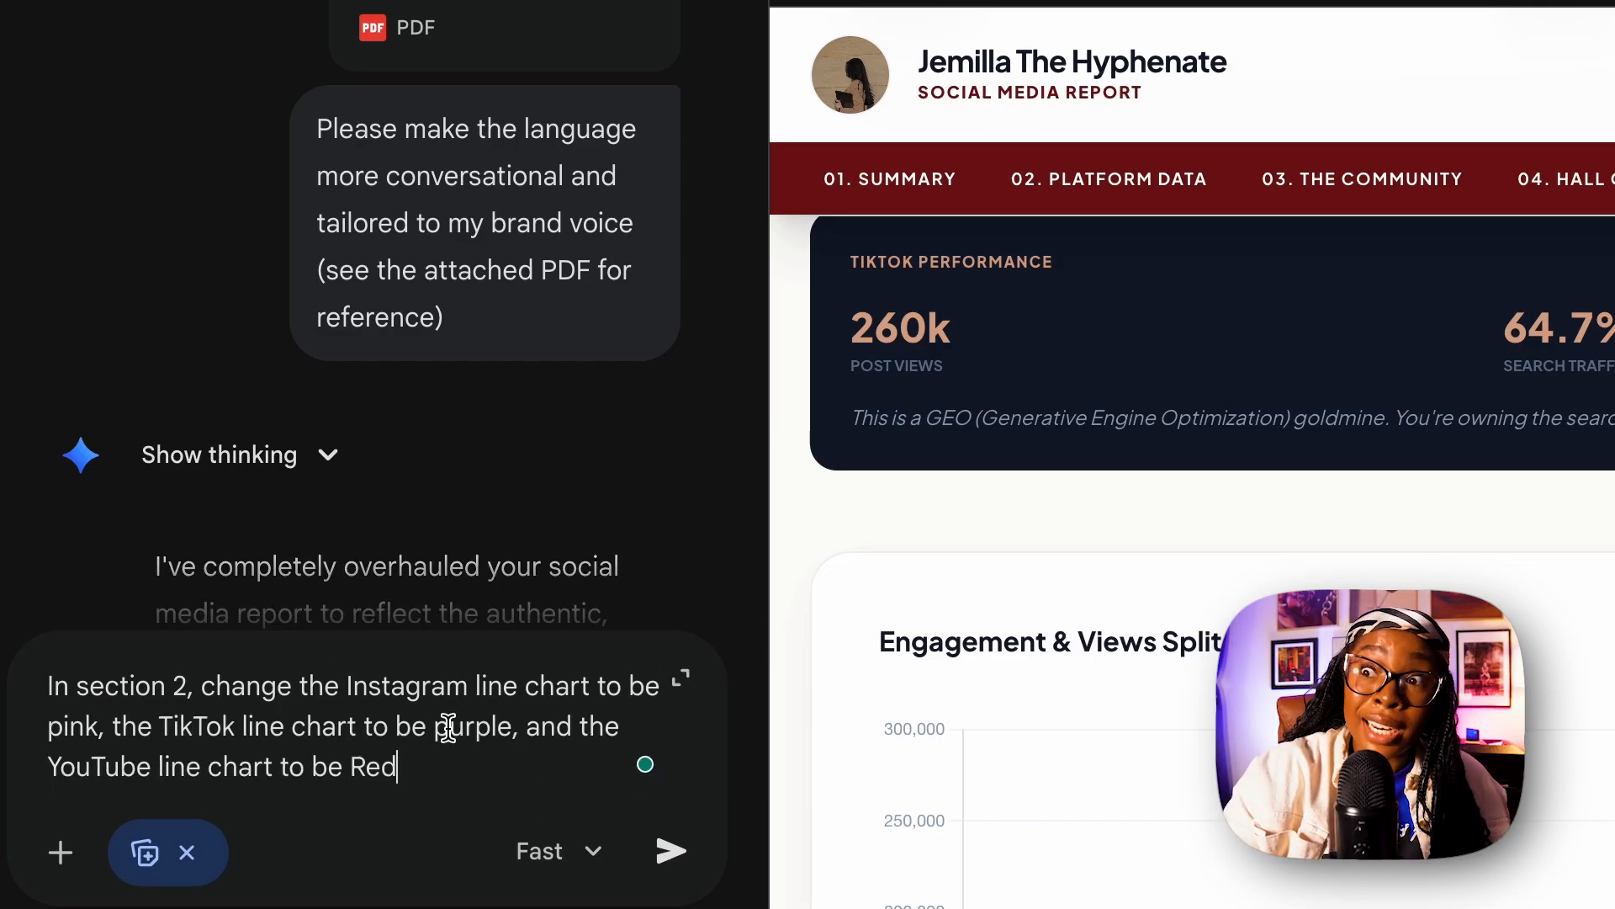
type("e the")
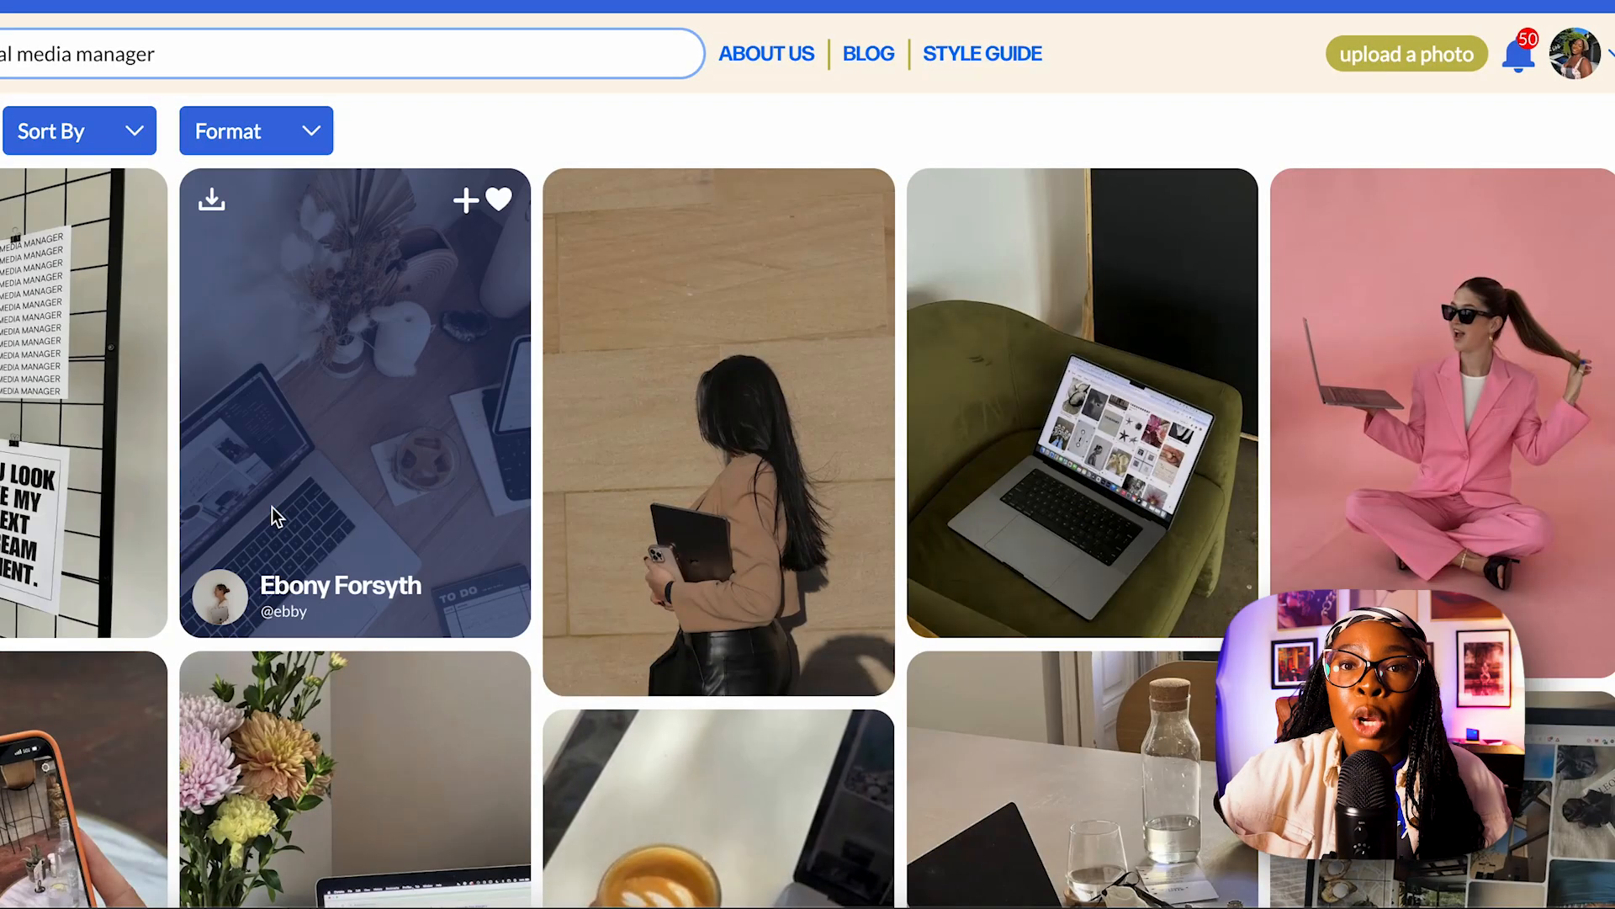
On the stock photo site, open the photo of the woman in a tan blazer holding a laptop as an image in a new tab.
right_click(702, 351)
left_click(665, 401)
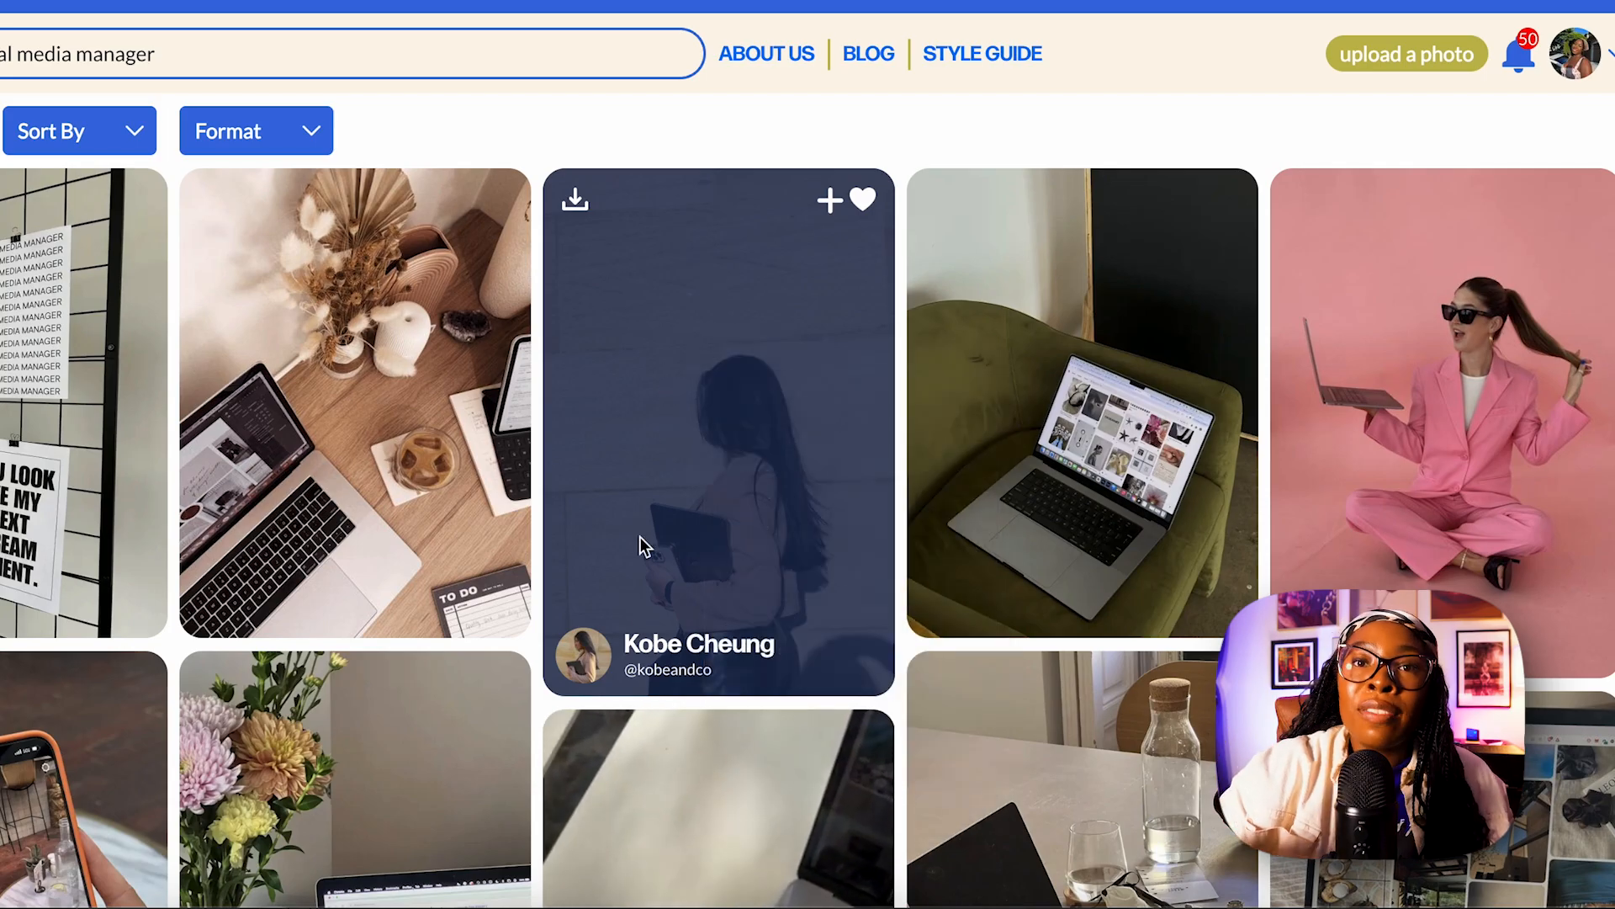
left_click(678, 417)
scroll(523, 447, "down", 2)
right_click(526, 433)
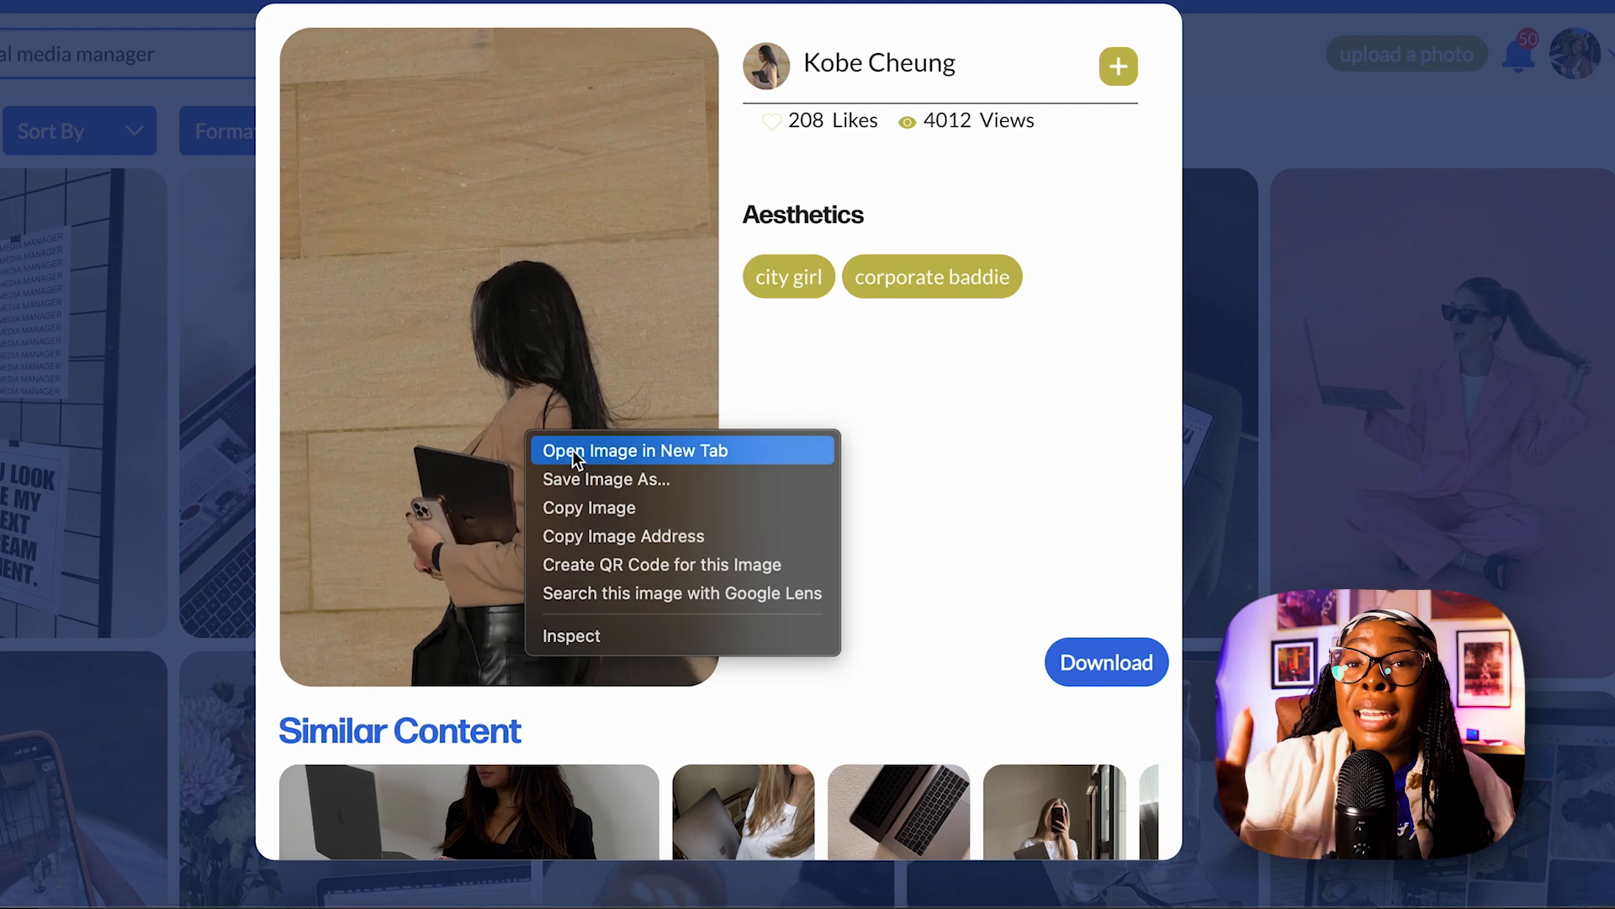
left_click(551, 452)
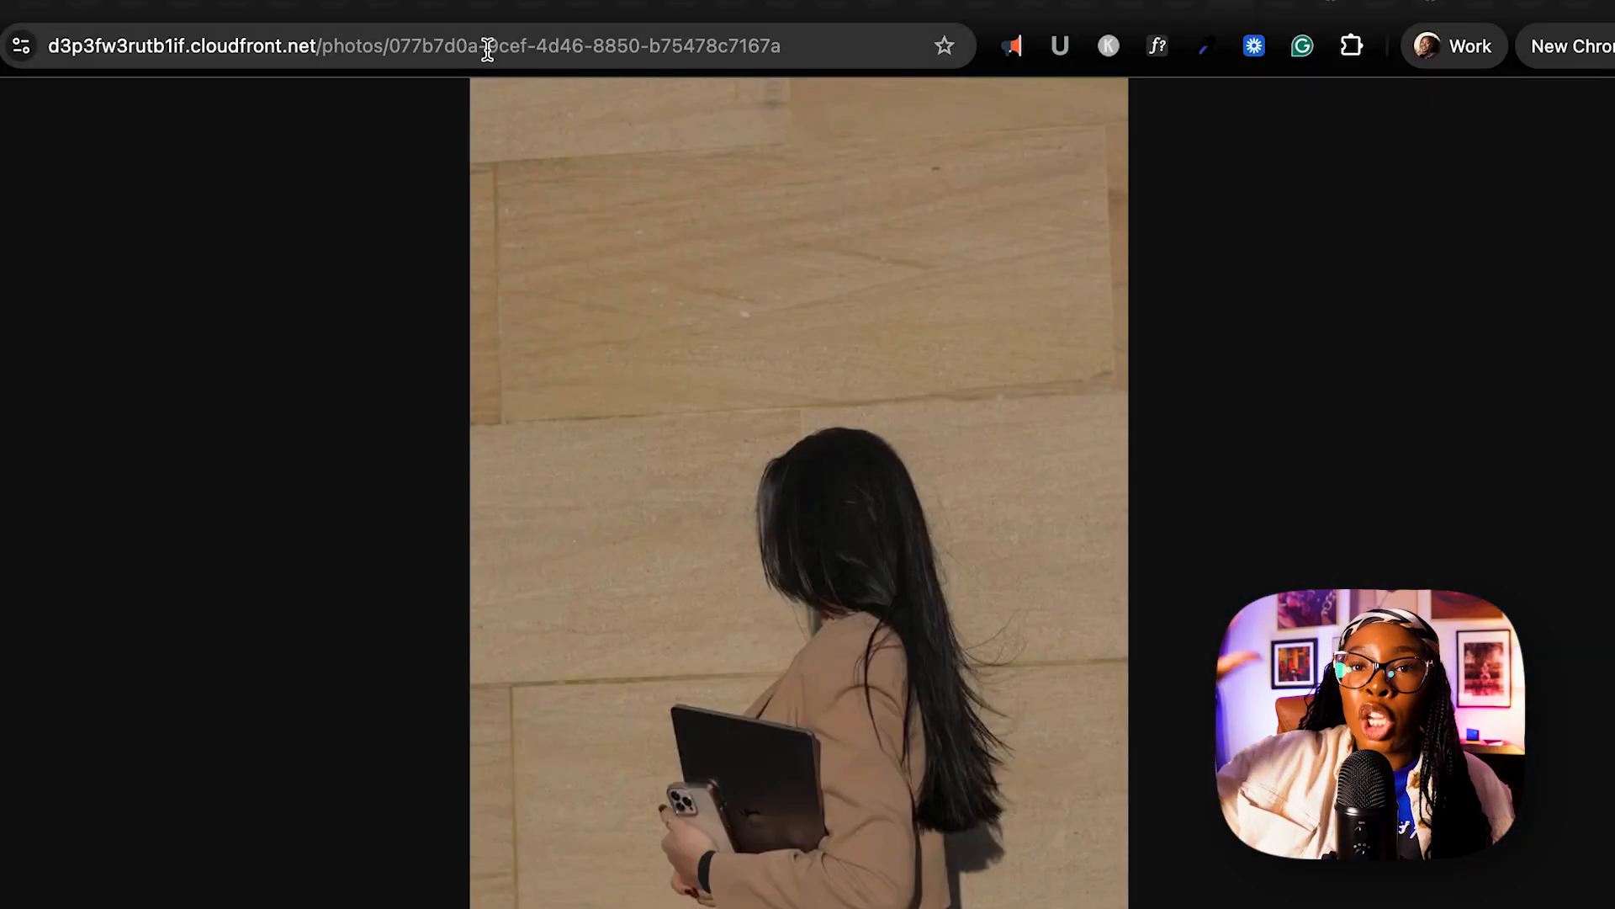
Copy the photo's web address and submit it to Gemini with the prompt "Replace the logo with this image:".
left_click(488, 49)
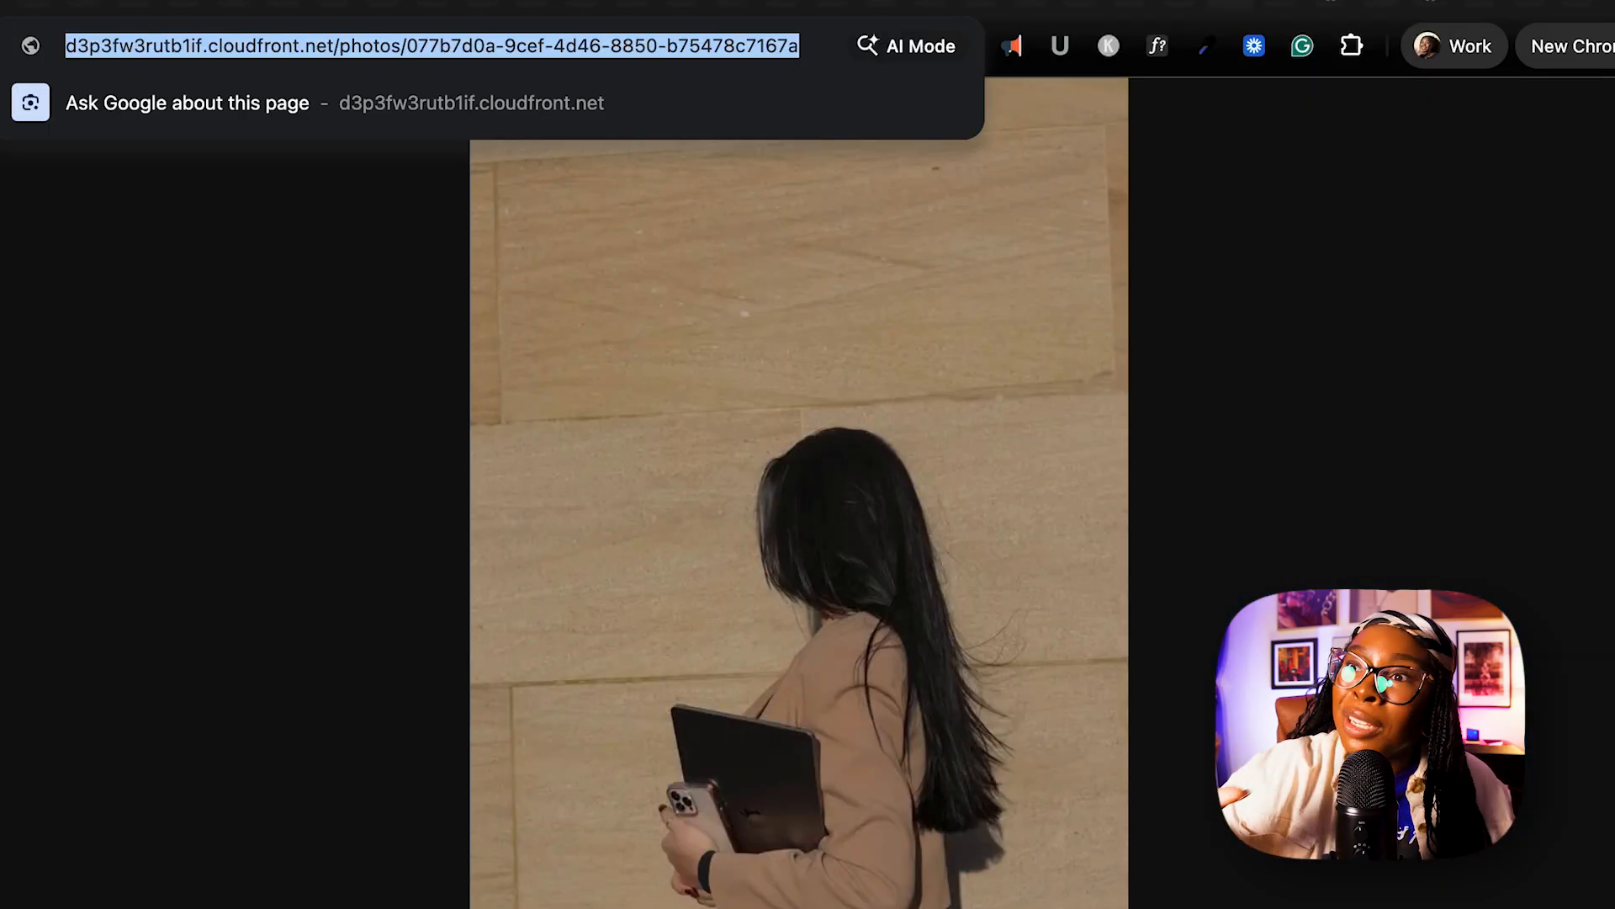
left_click_drag(654, 768, 388, 768)
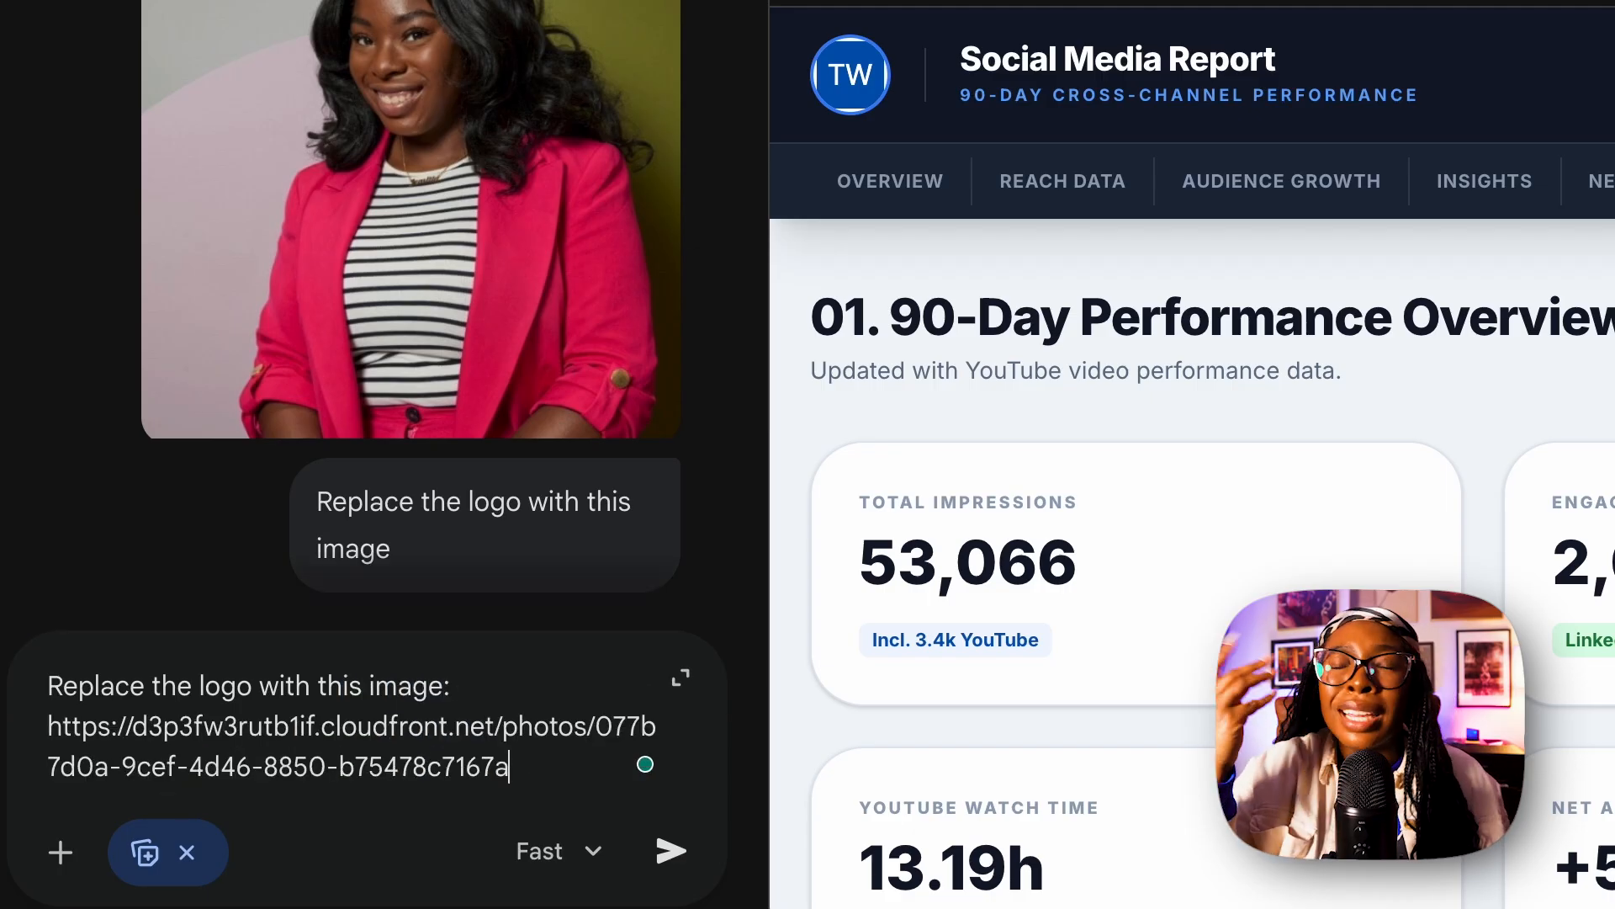
key("Return")
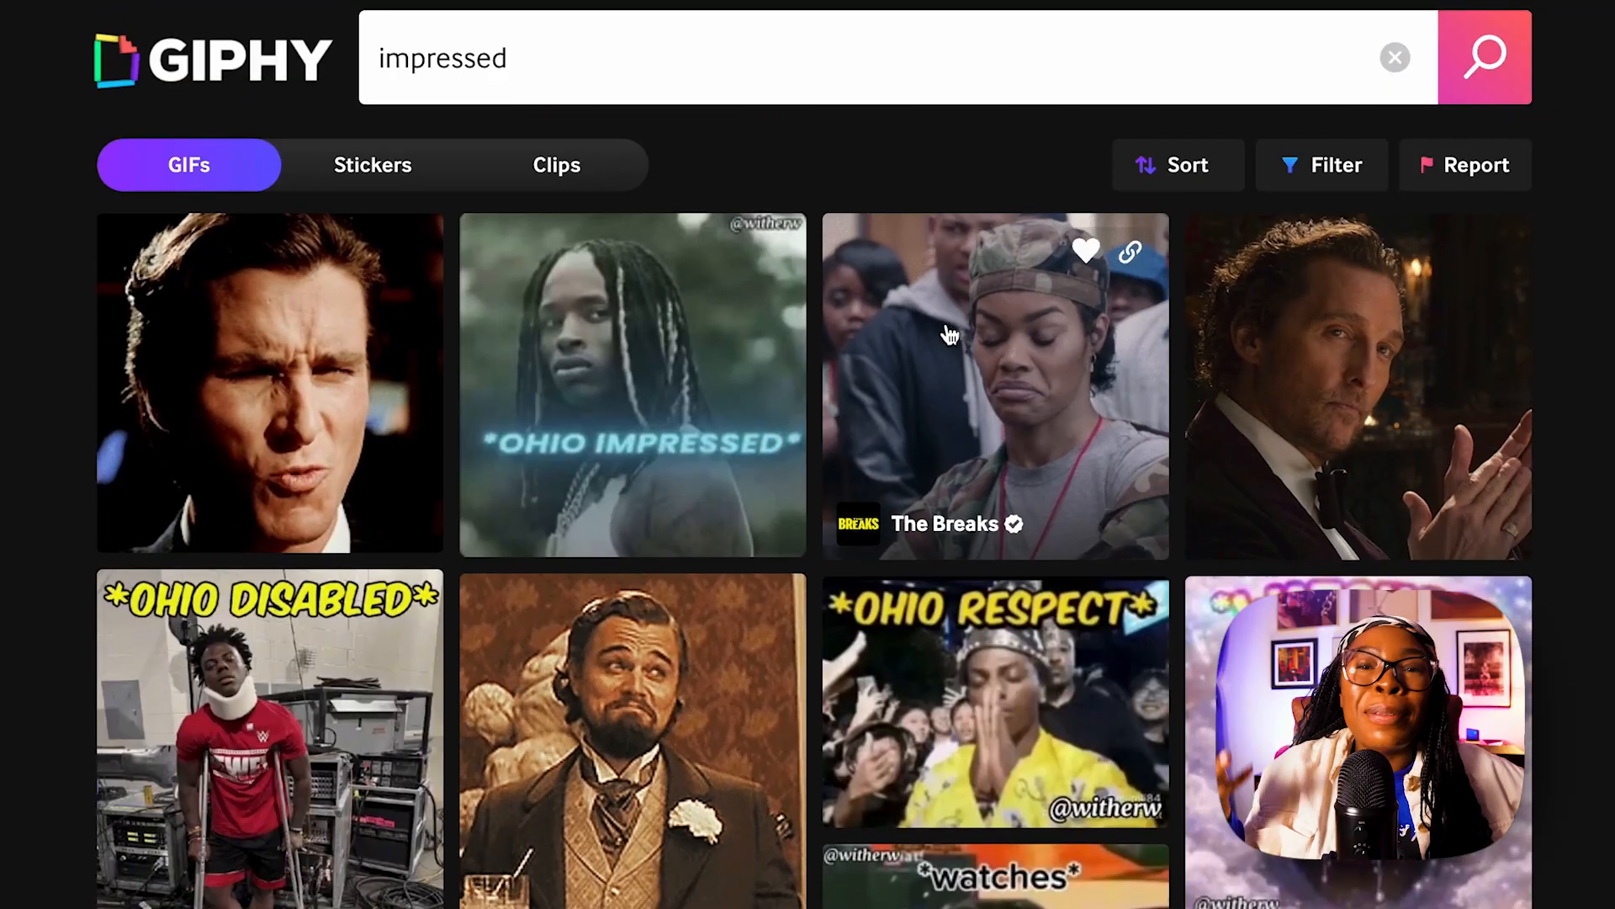
Open The Breaks' GIF from the "impressed" results on GIPHY and submit its pasted link in the Gemini prompt.
left_click(949, 335)
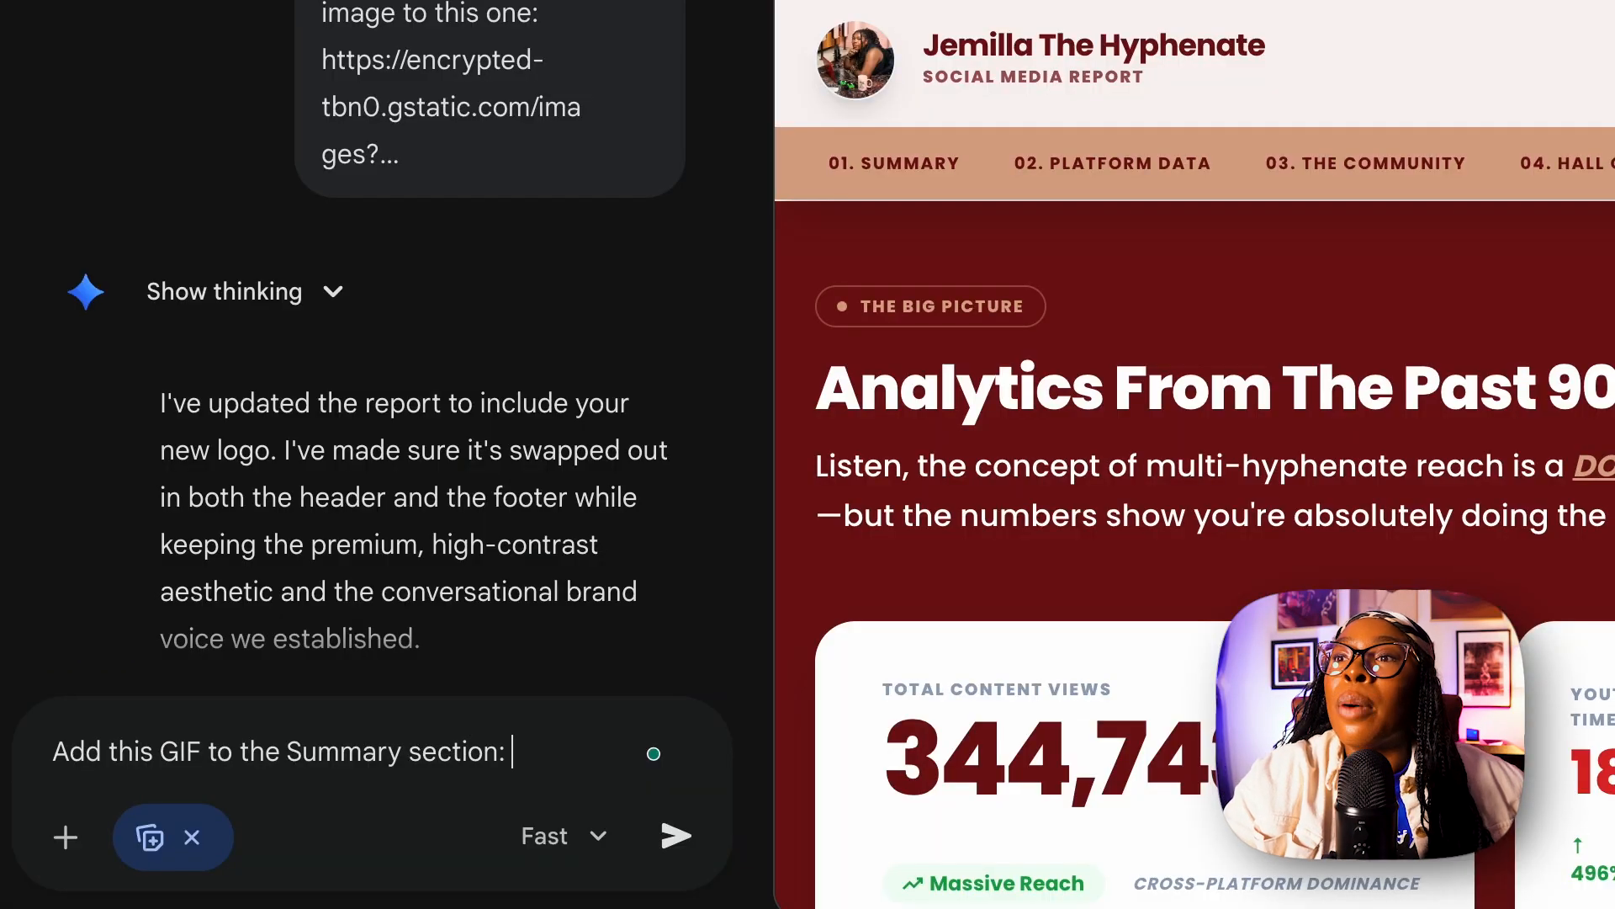
key("ctrl+v")
key("Return")
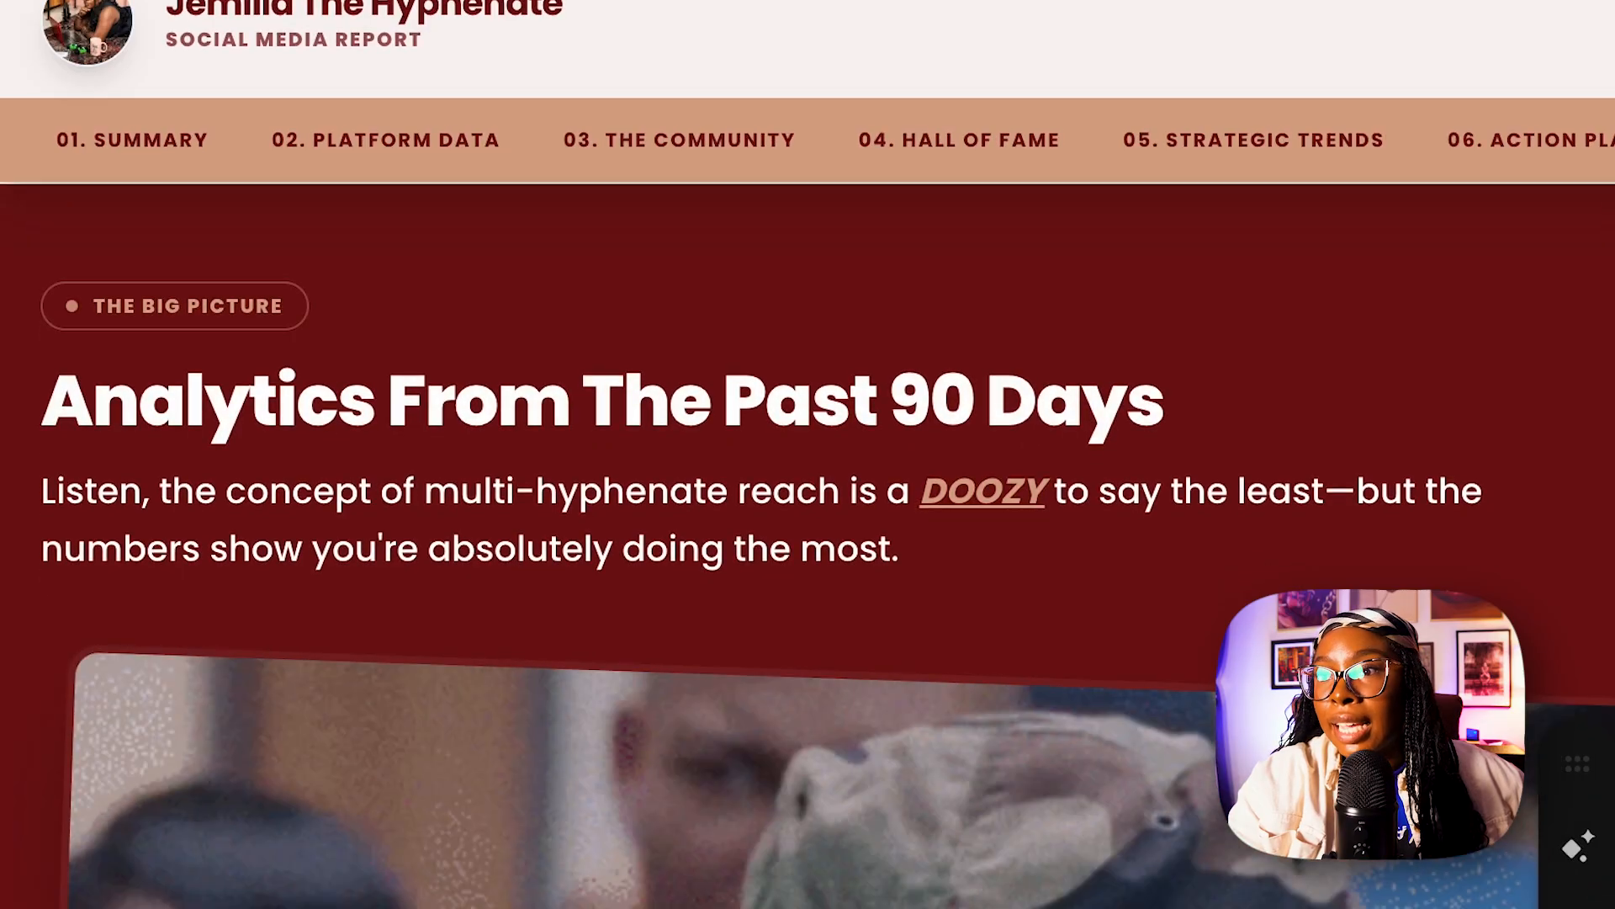
scroll(857, 479, "down", 5)
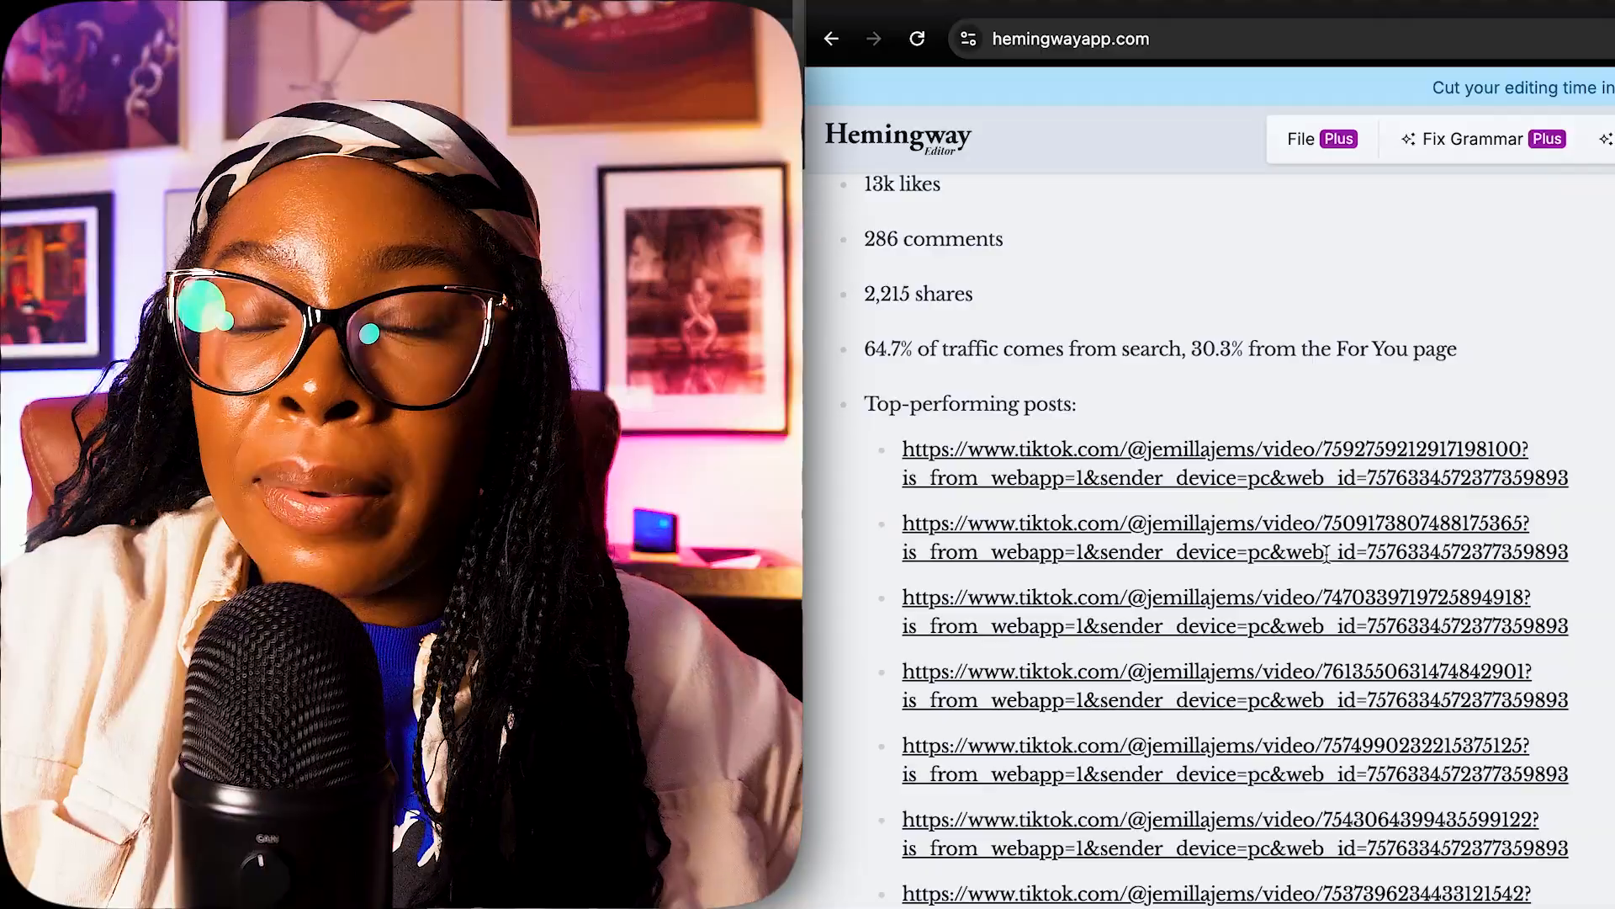
In the Hemingway Editor notes, paste another TikTok video link under "Top-performing posts" and select the entire text.
scroll(1212, 505, "down", 3)
key("Return")
key("ctrl+v")
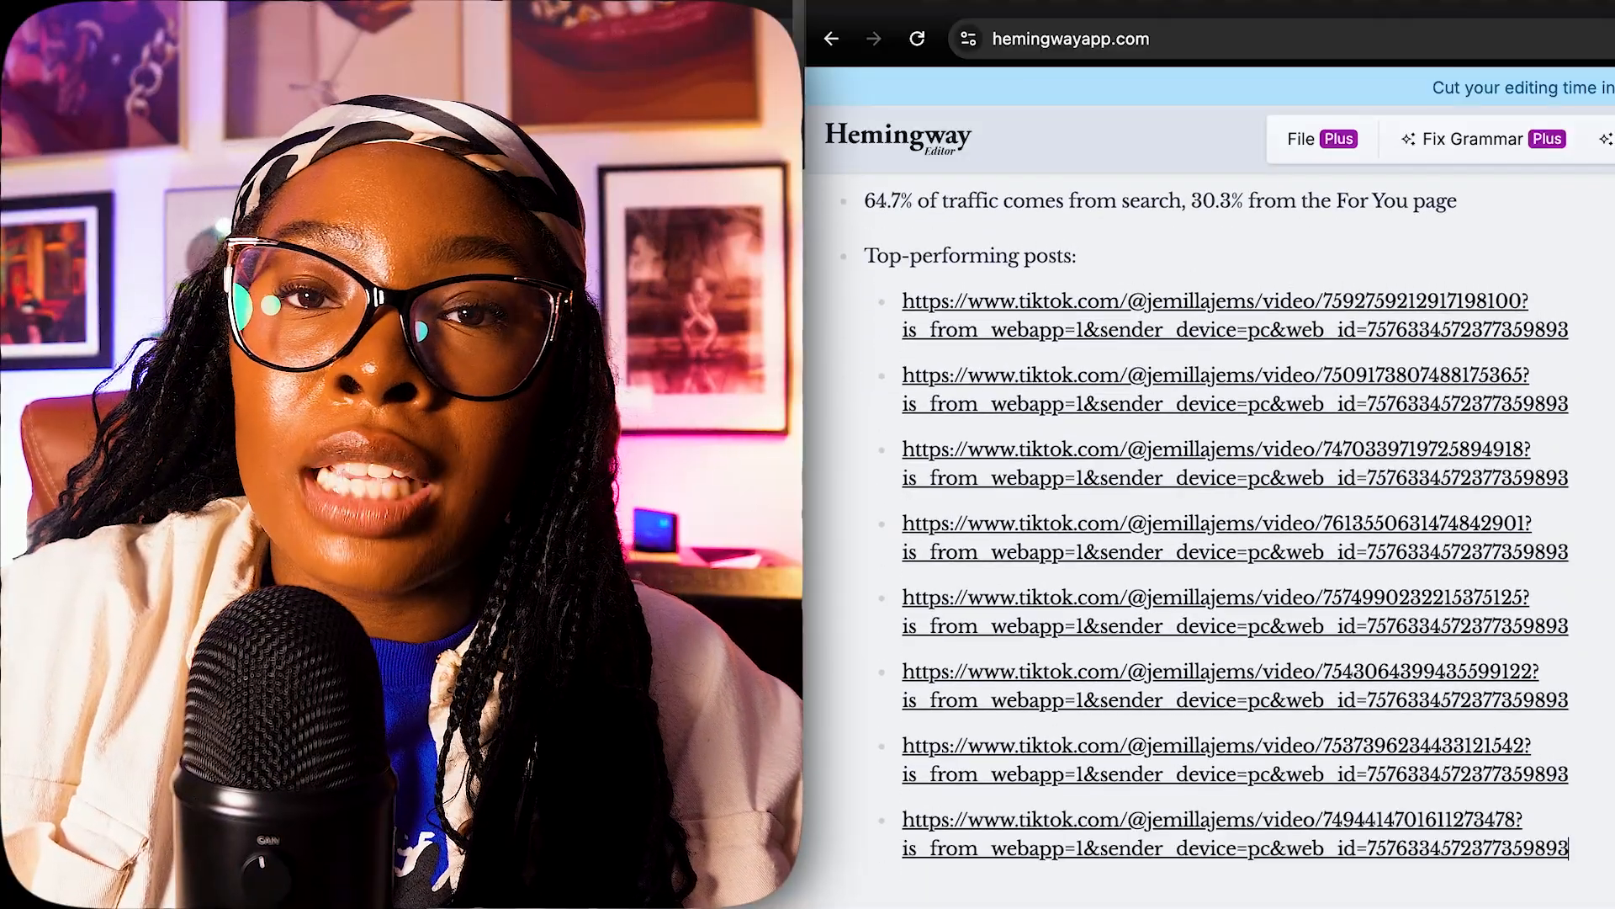
key("ctrl+a")
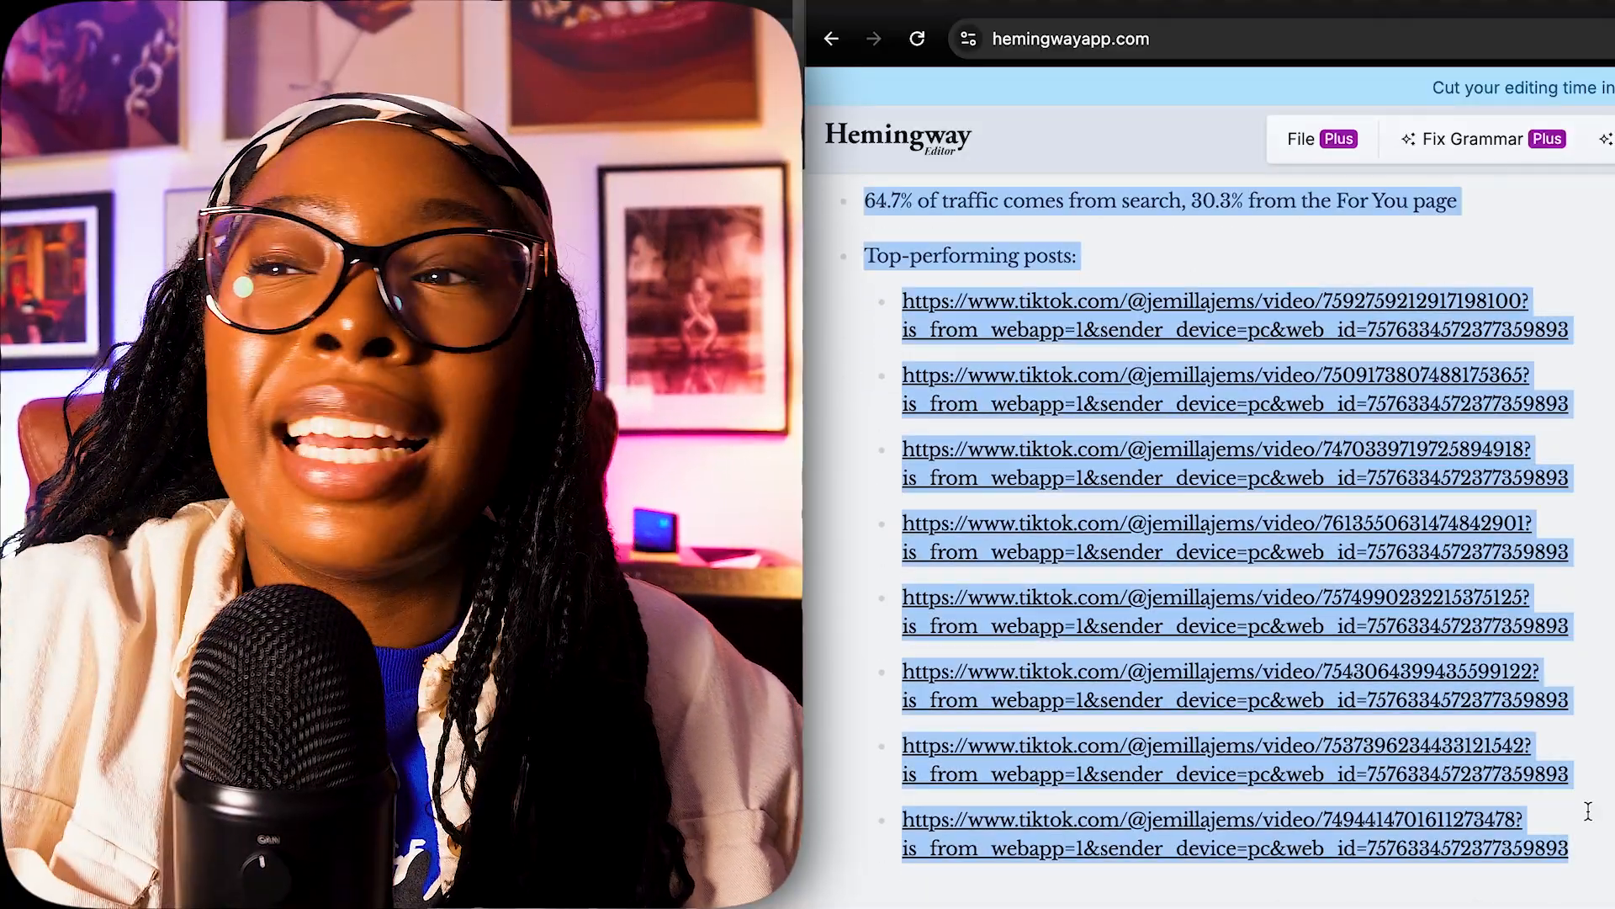
scroll(1588, 810, "up", 10)
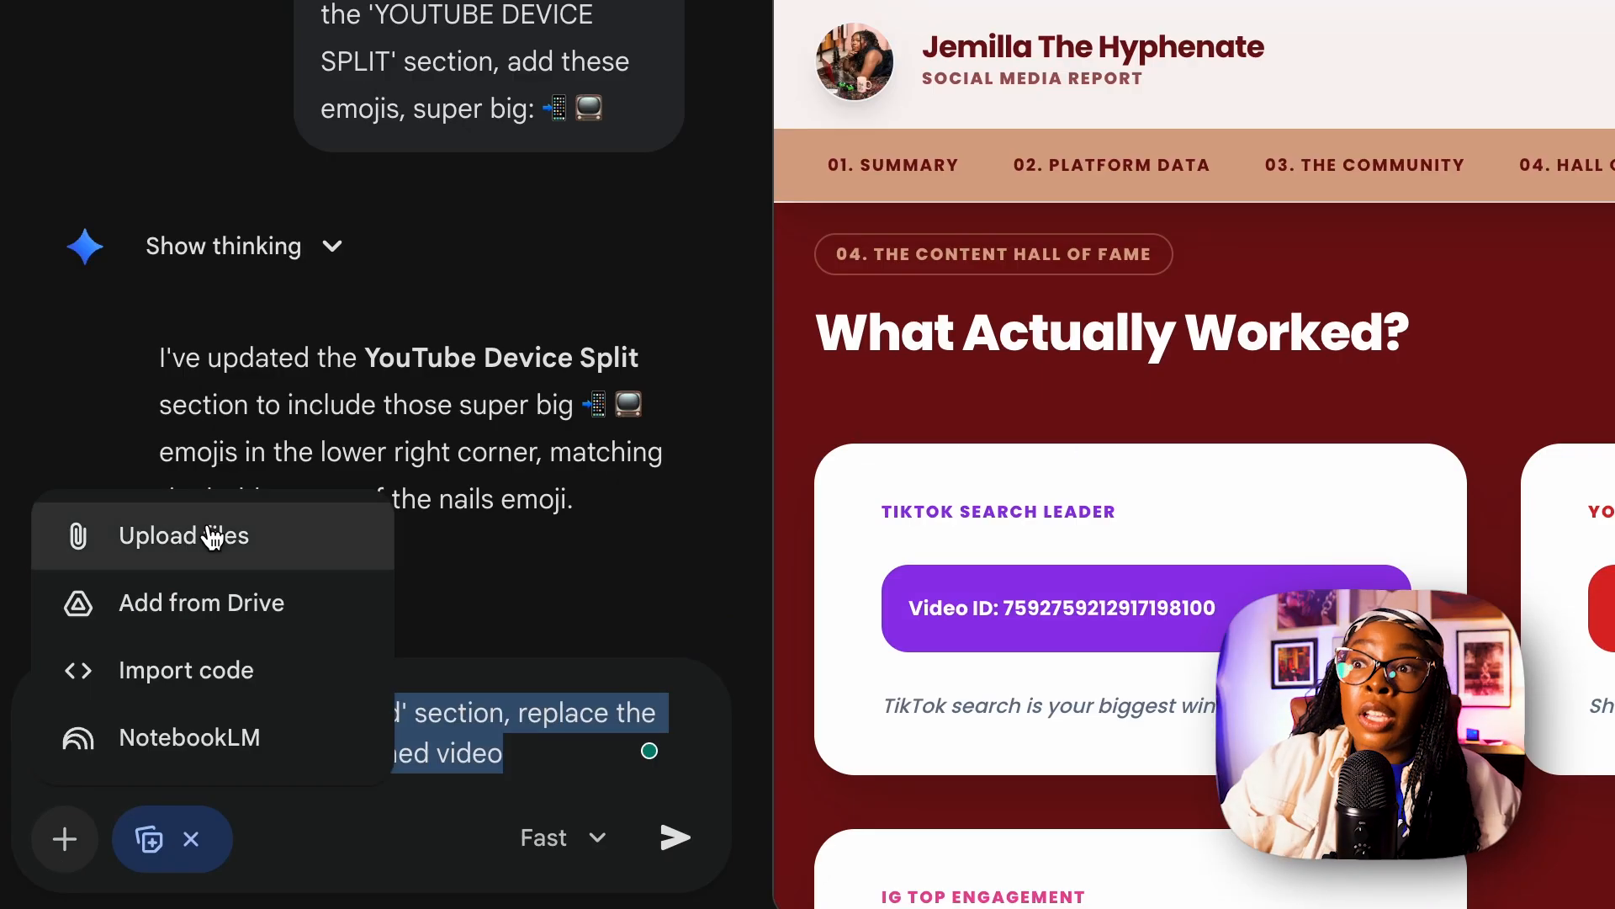
Attach the 8:34 video to the Gemini prompt about replacing the Video ID text in the 'What Actually Worked' section.
left_click(212, 536)
double_click(336, 10)
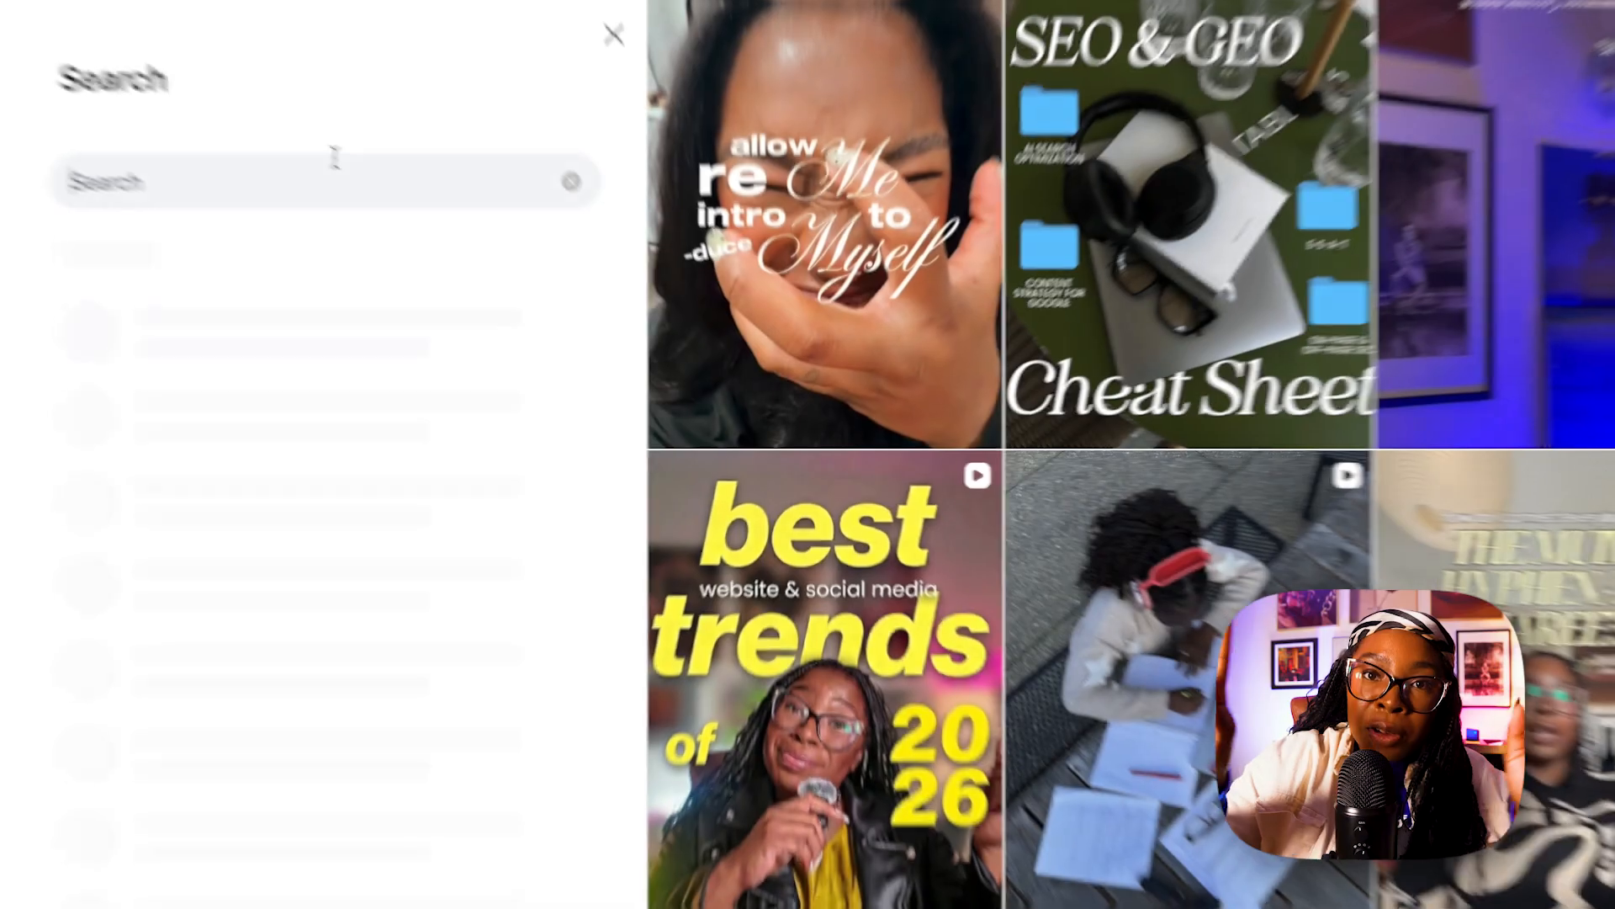
Search Instagram for the Monday Girl profile and browse its grid of posts.
type("m")
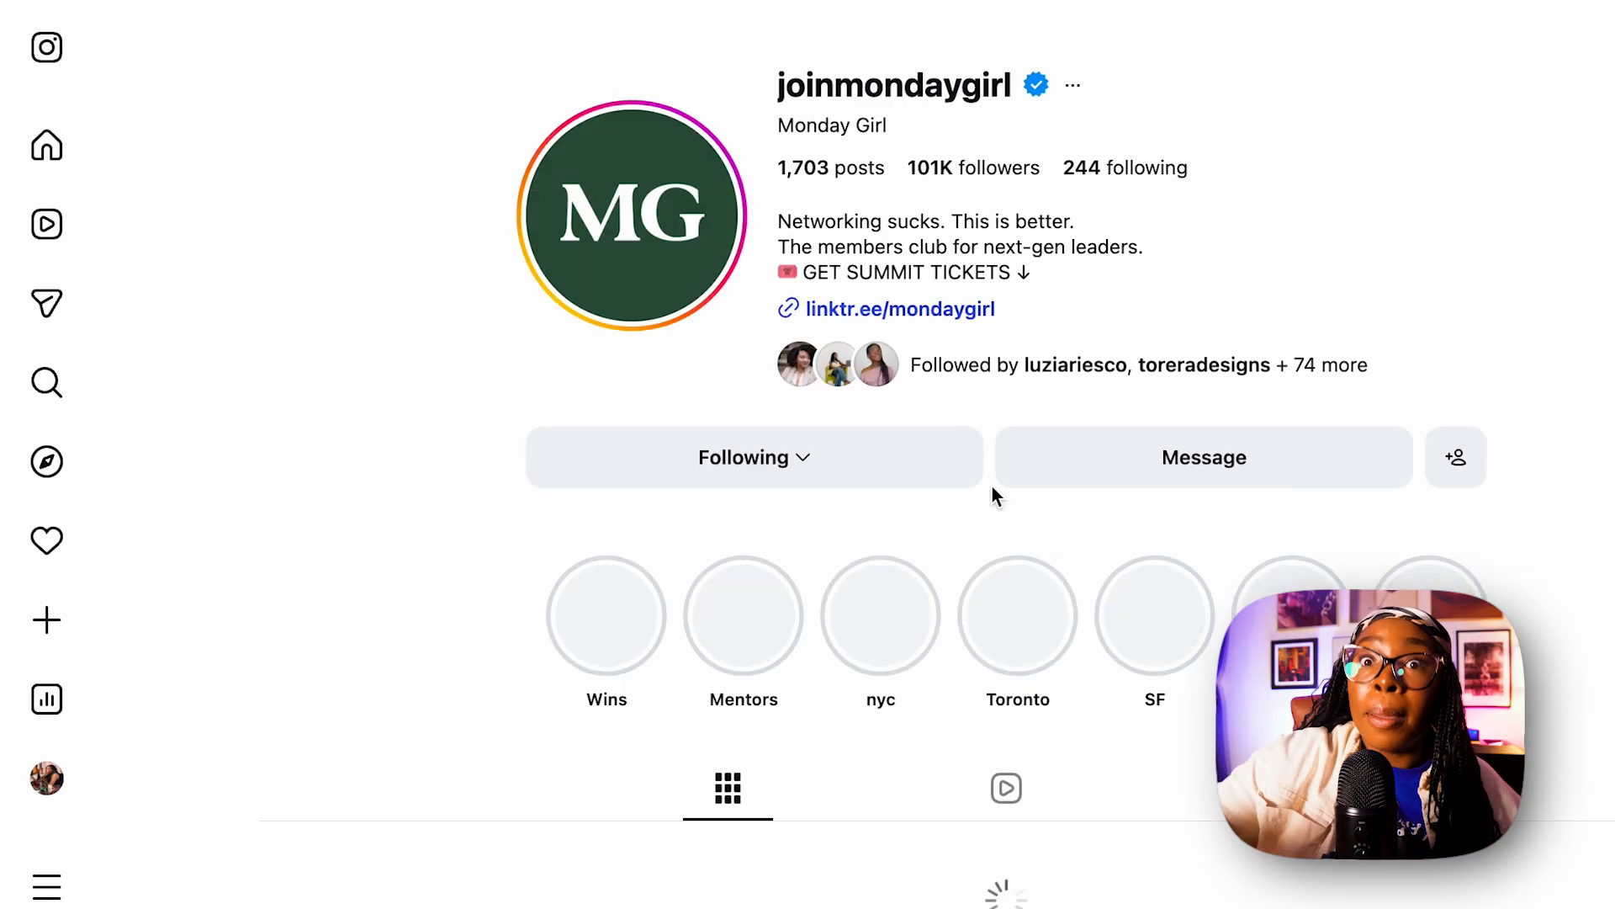
scroll(992, 494, "down", 10)
scroll(994, 496, "up", 2)
scroll(995, 498, "down", 10)
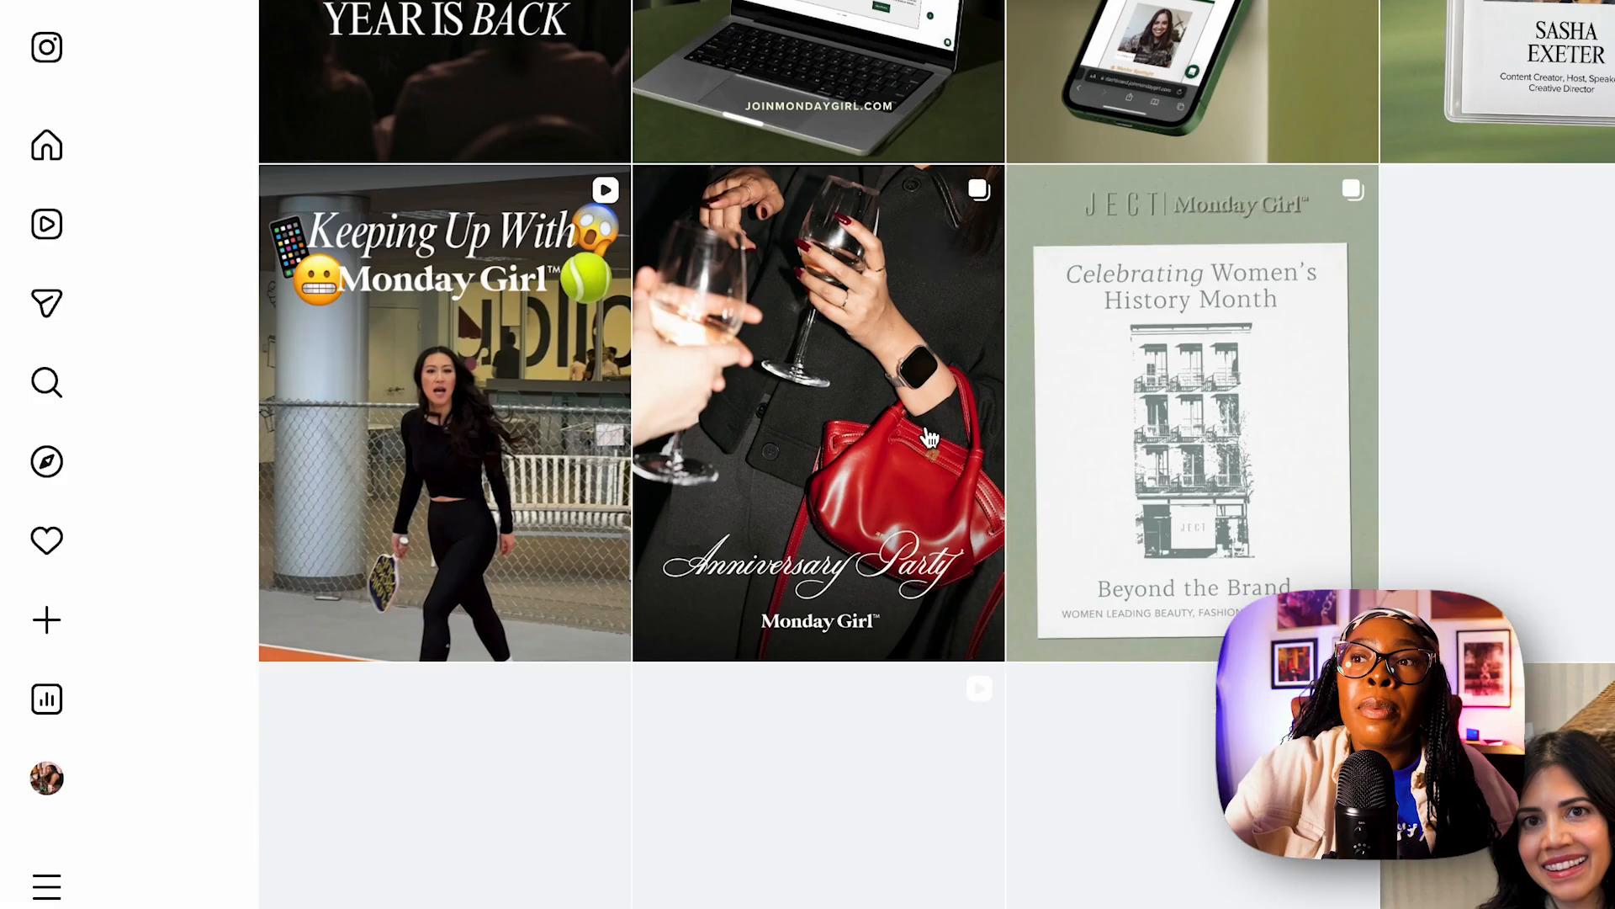
scroll(930, 437, "down", 10)
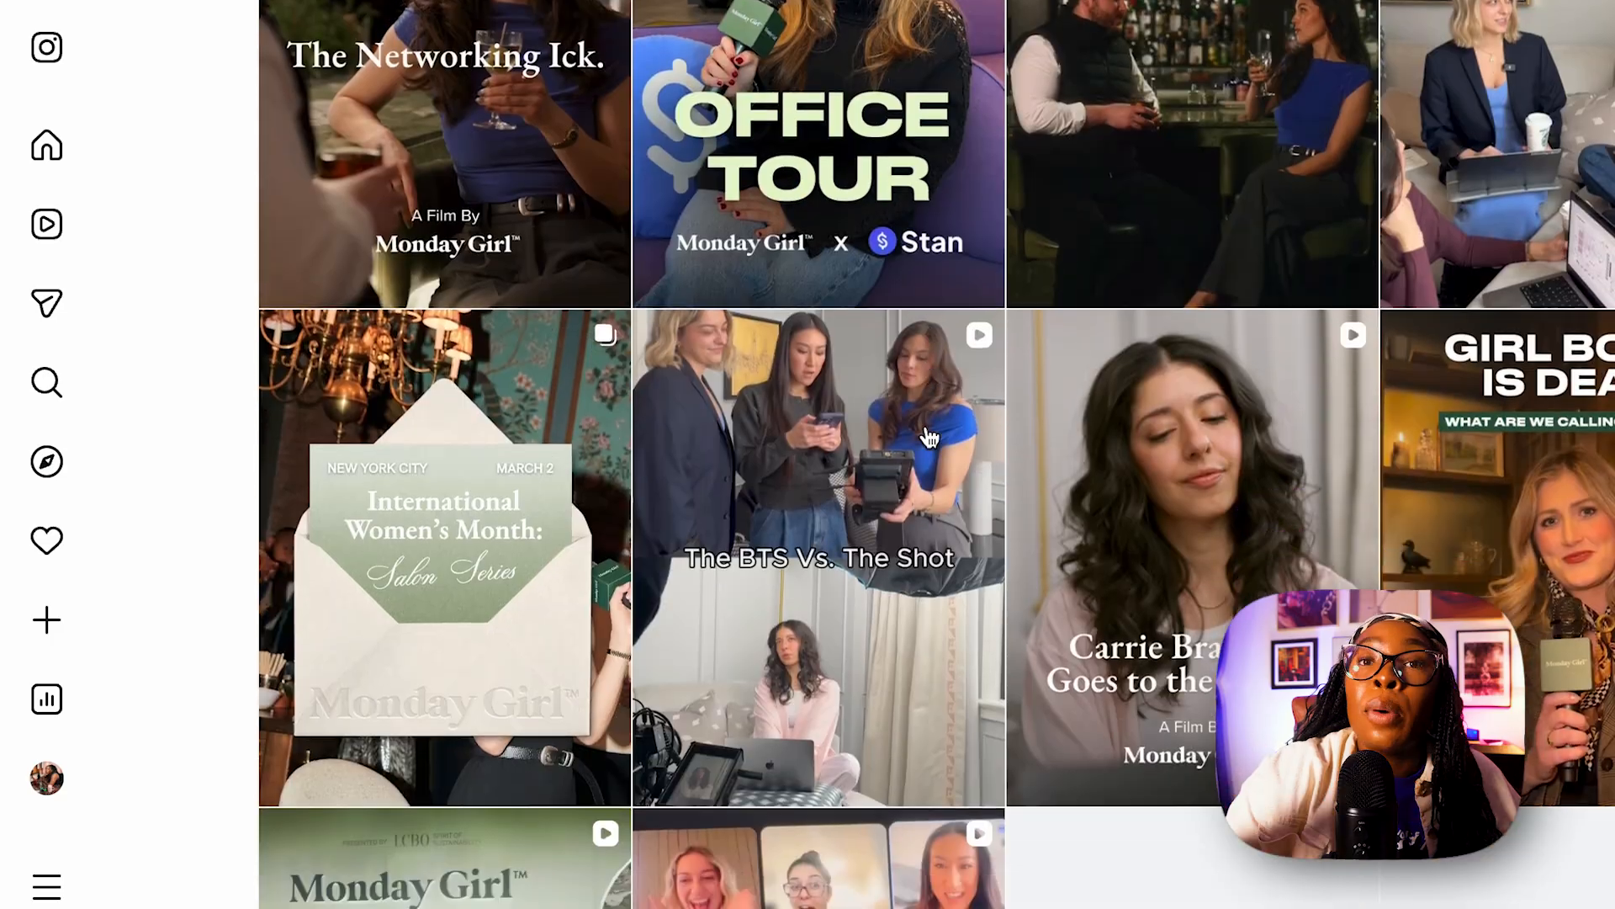
scroll(1582, 539, "down", 7)
scroll(1582, 538, "down", 10)
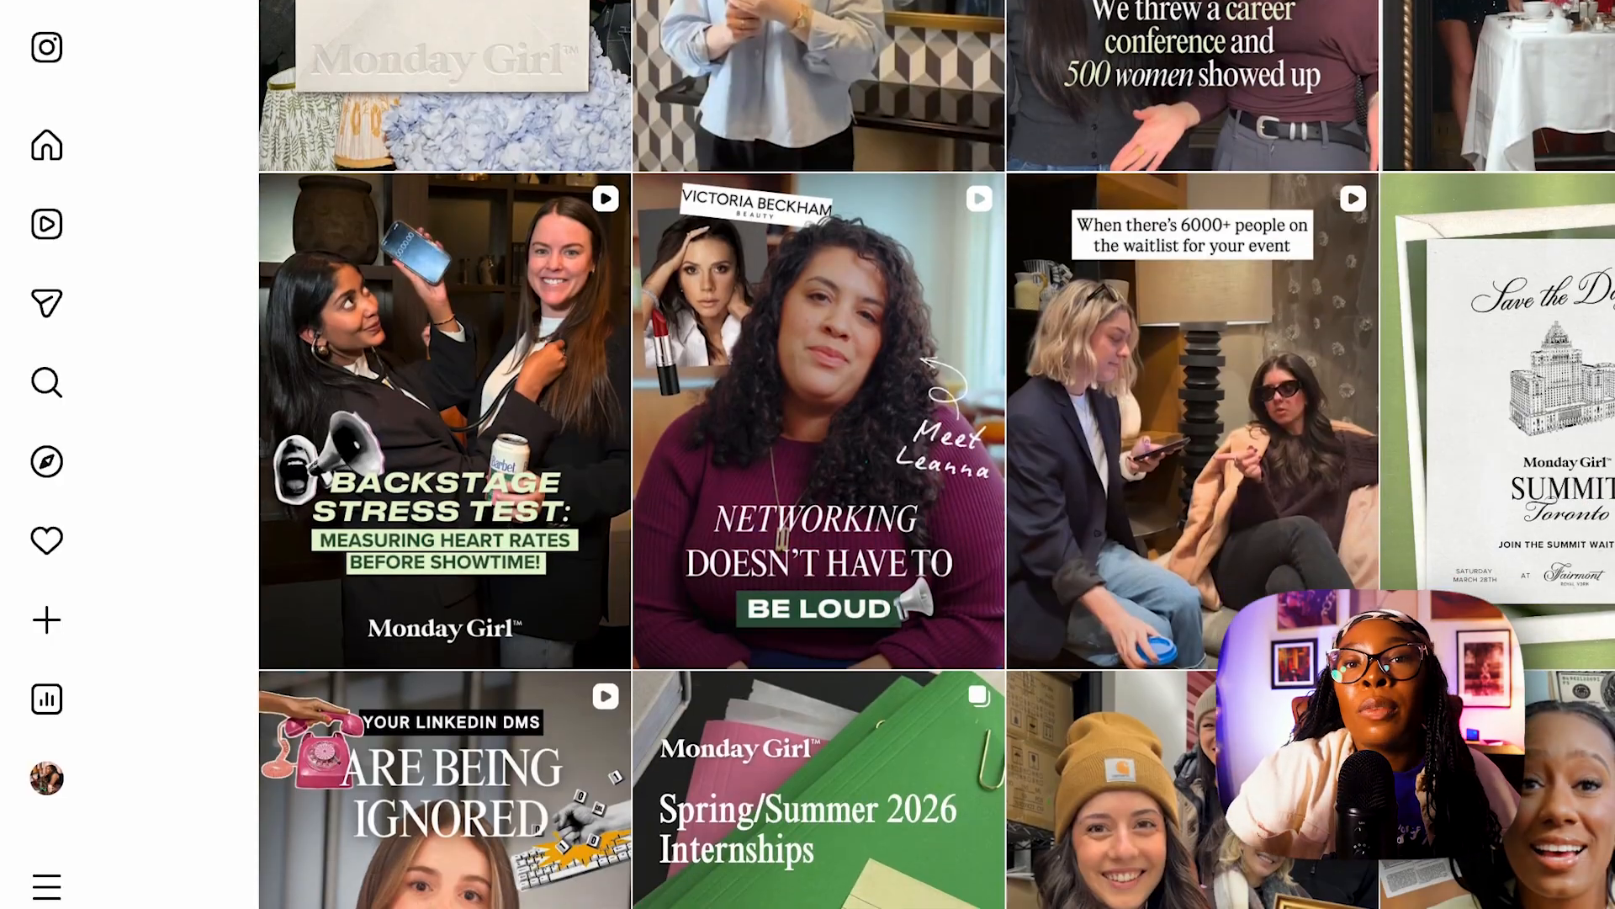
Open Monday Girl's "Save the Date" Toronto Summit post and choose a context option on its image.
left_click(1582, 539)
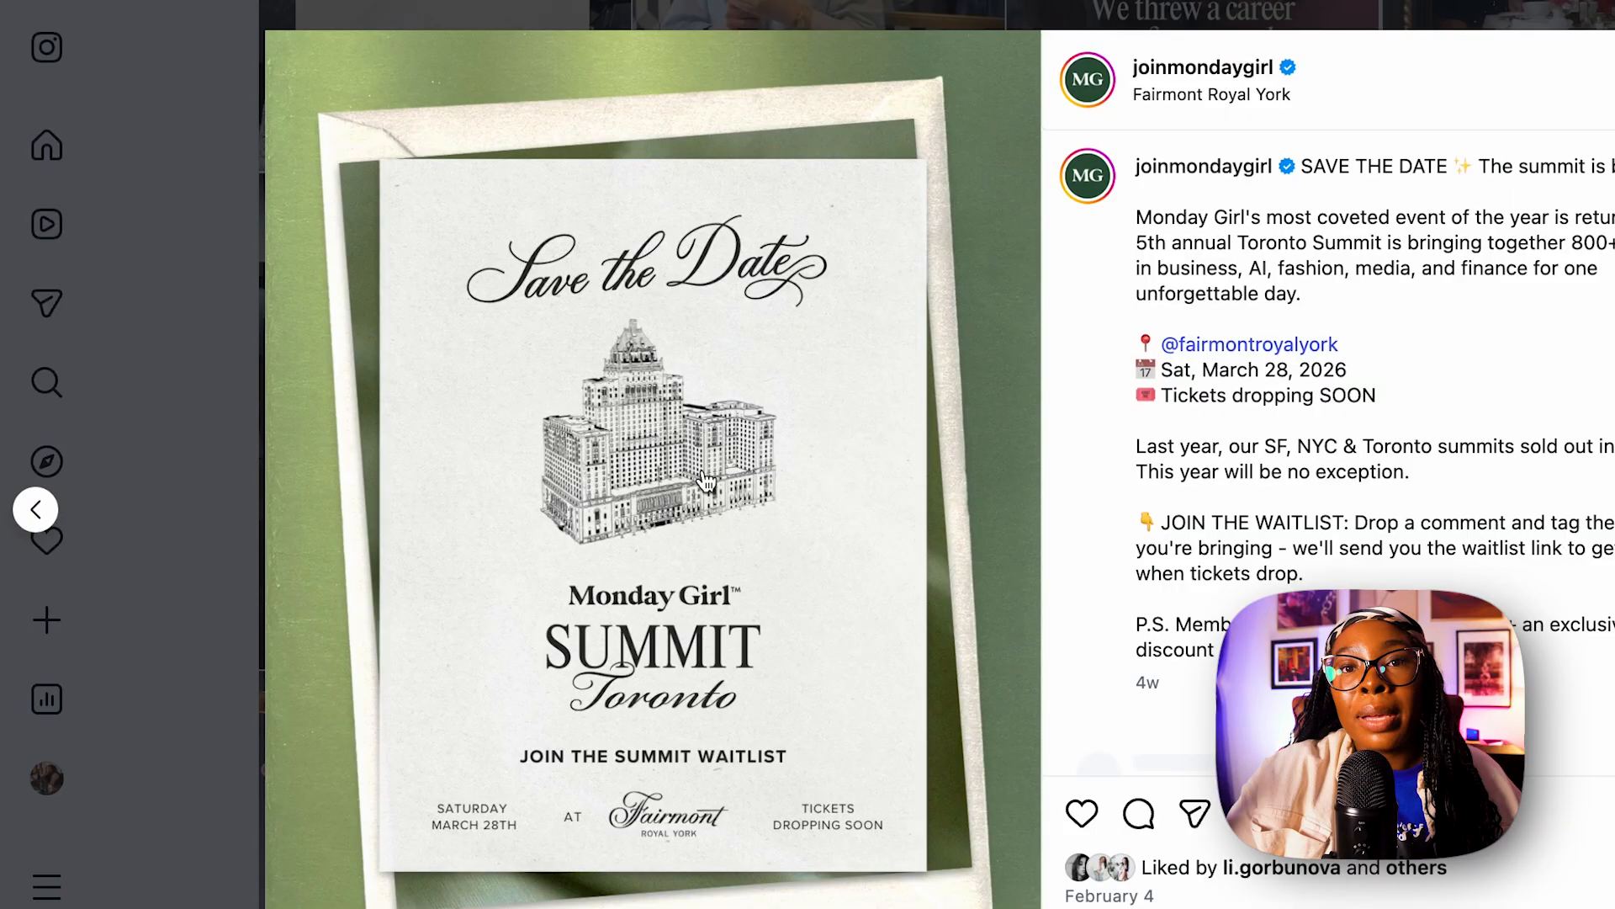
right_click(706, 466)
left_click(617, 613)
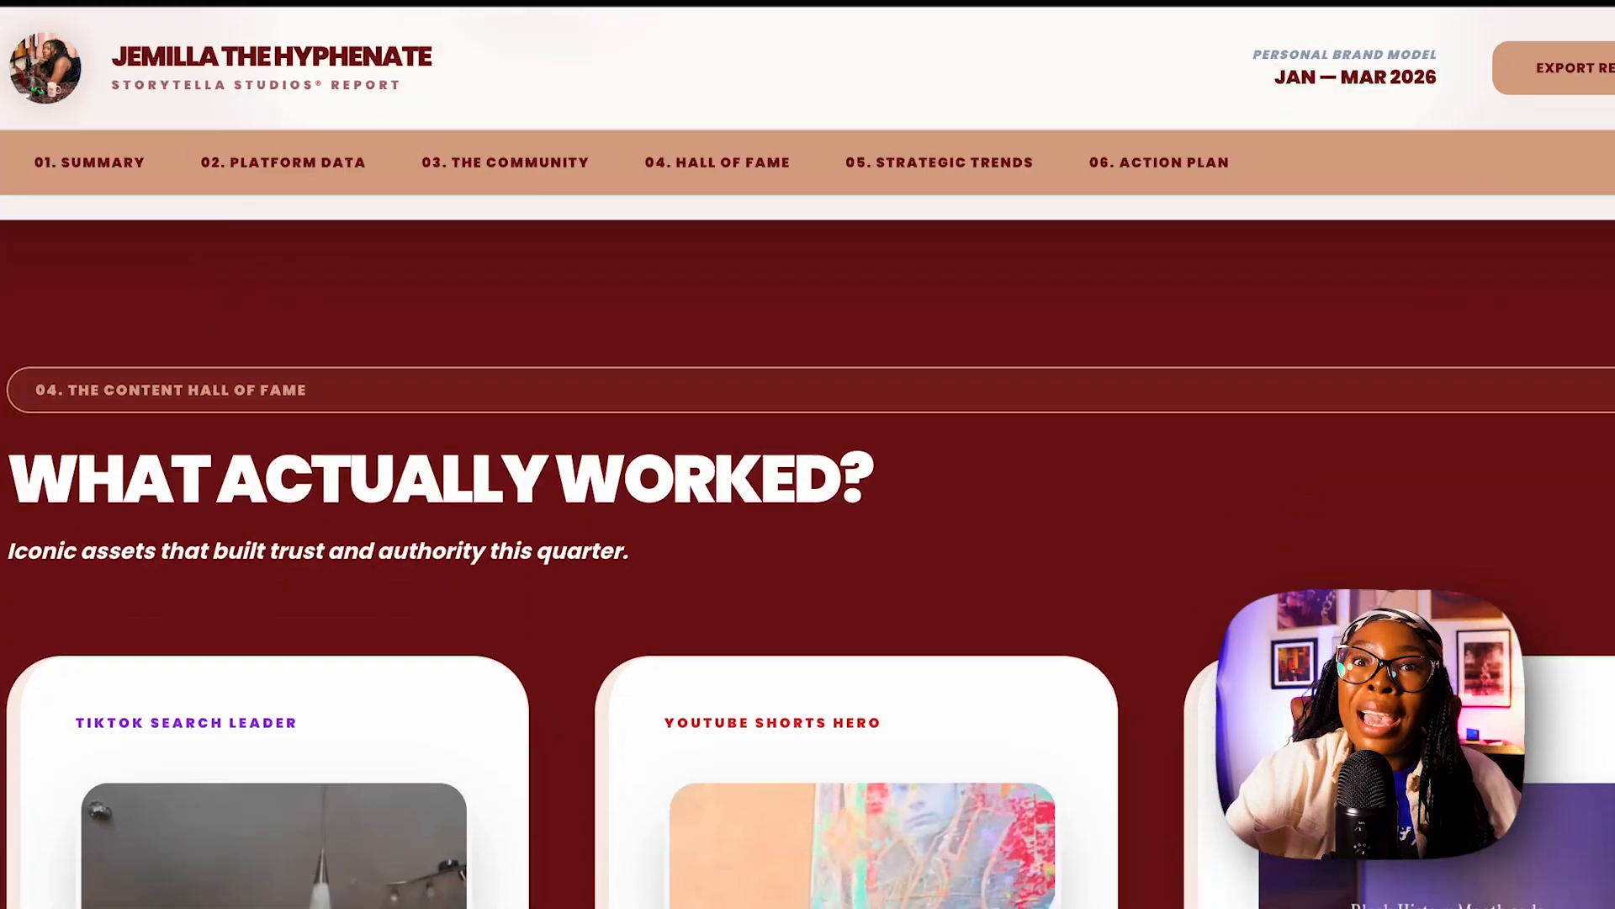
Preview the embedded Black History Month video in the report's top-content section.
scroll(1296, 888, "down", 5)
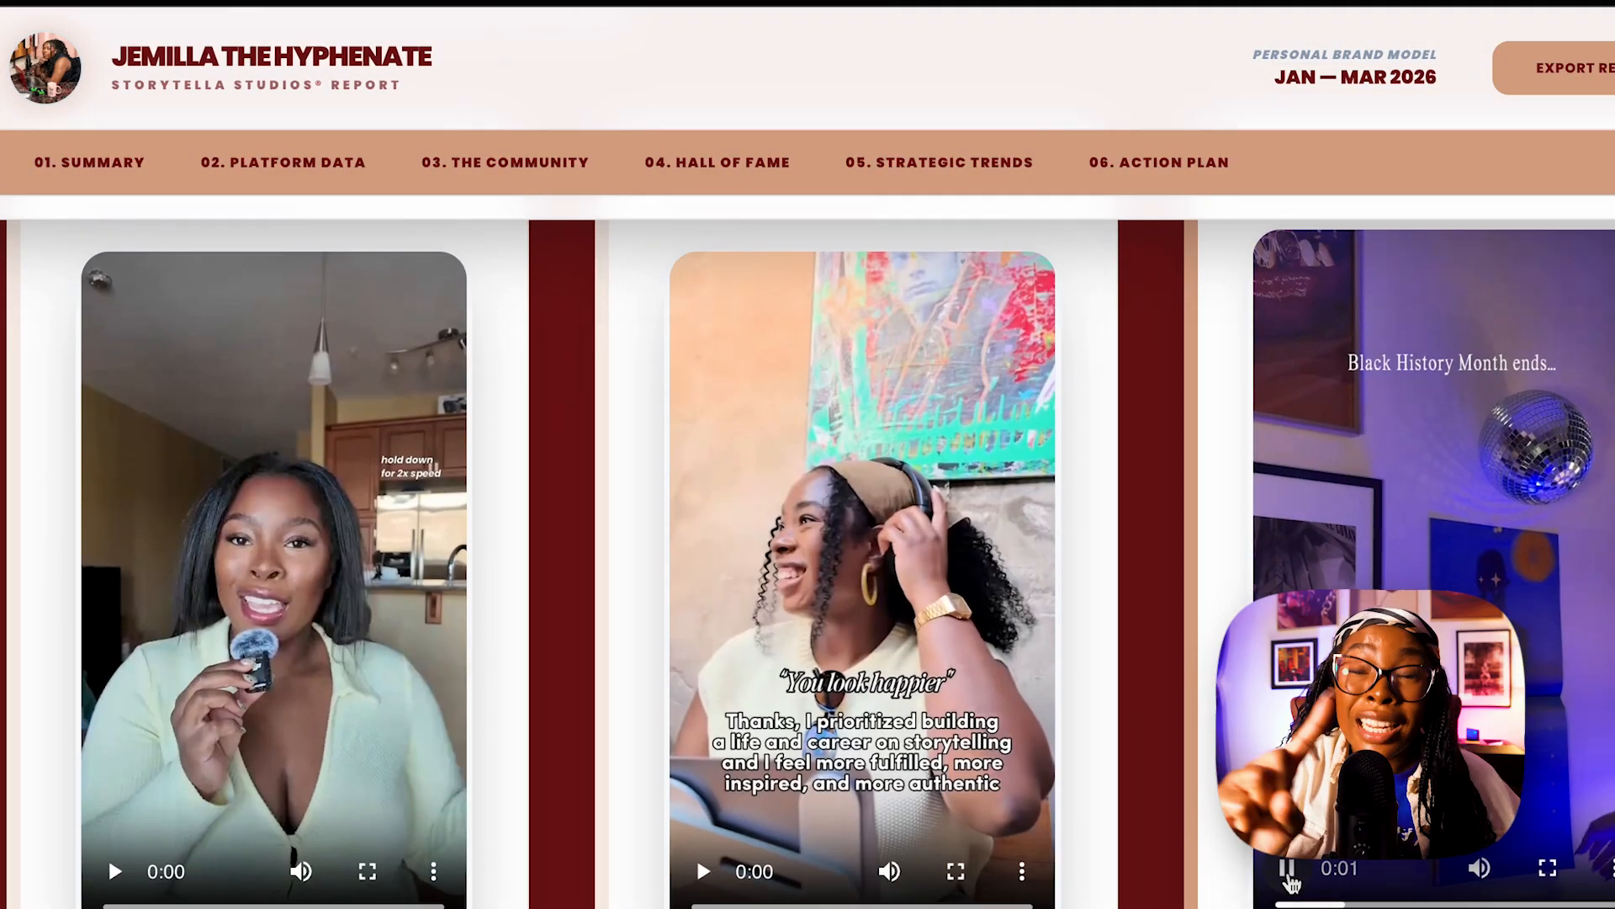
left_click(1289, 871)
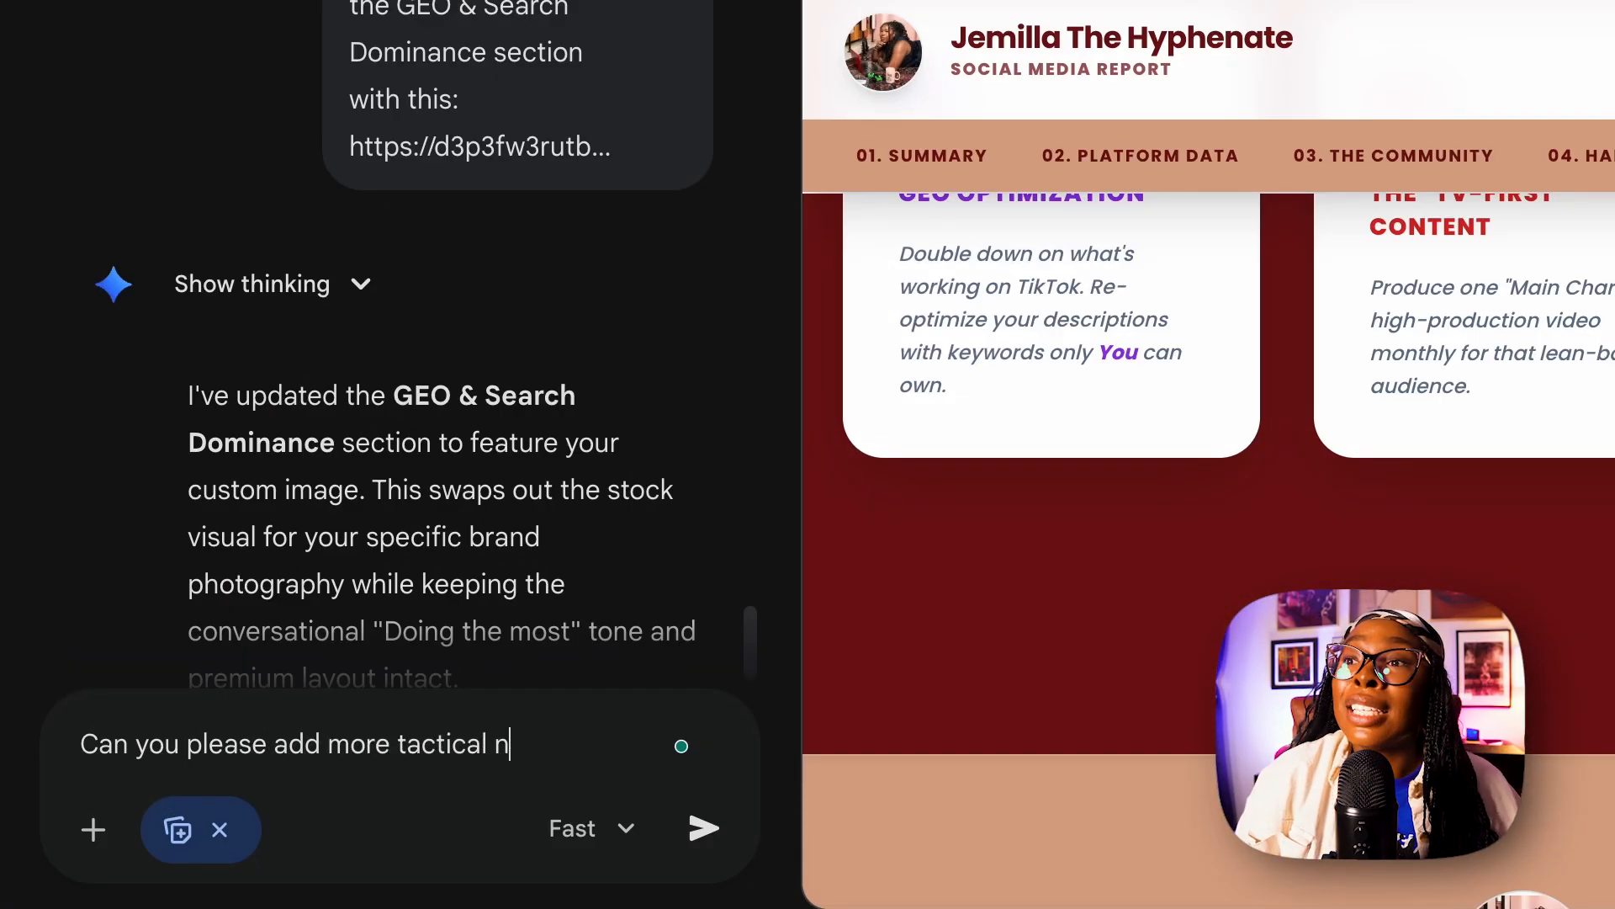
Ask Gemini to add more tactical next steps to the report and review the updated sections.
type("?")
key("Return")
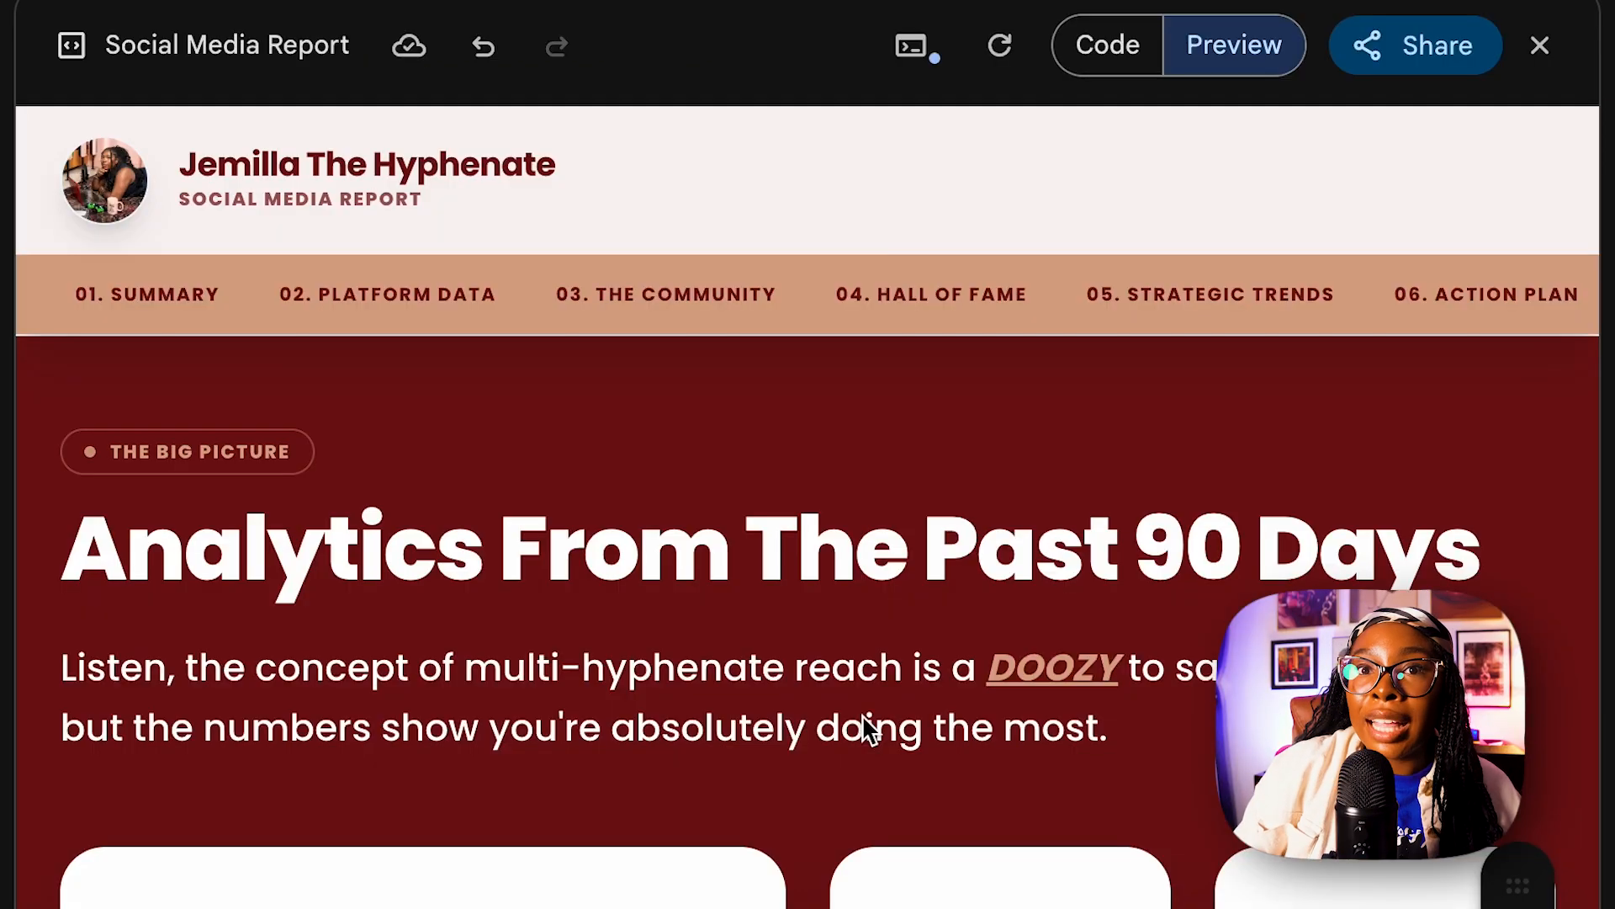
scroll(862, 714, "down", 10)
scroll(862, 729, "down", 20)
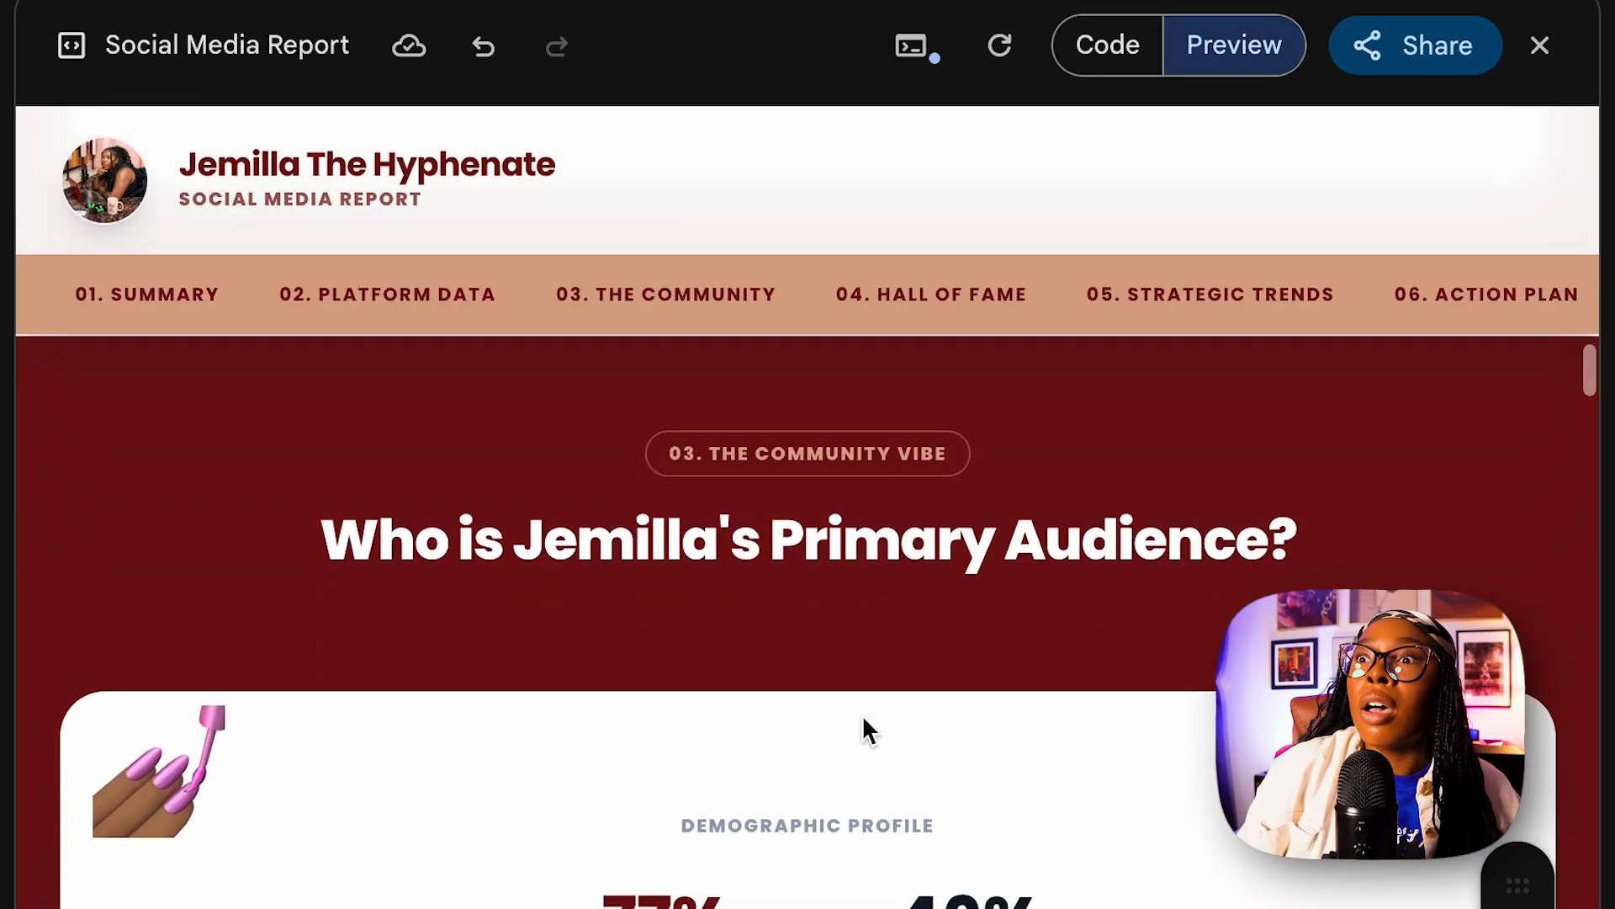
scroll(862, 729, "down", 20)
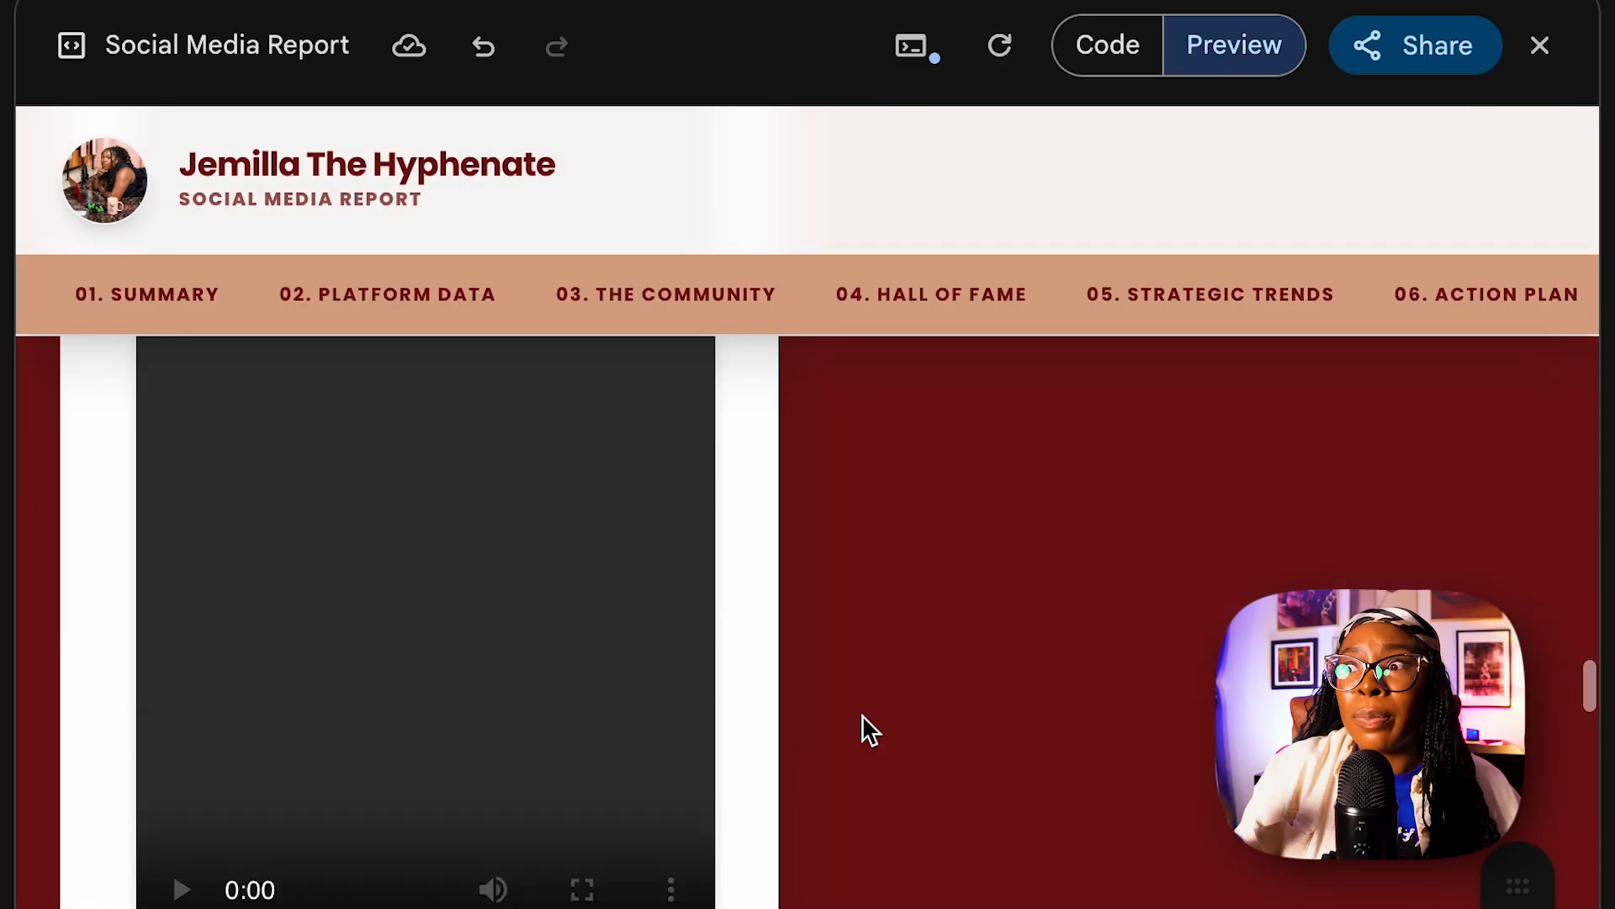
scroll(861, 715, "down", 15)
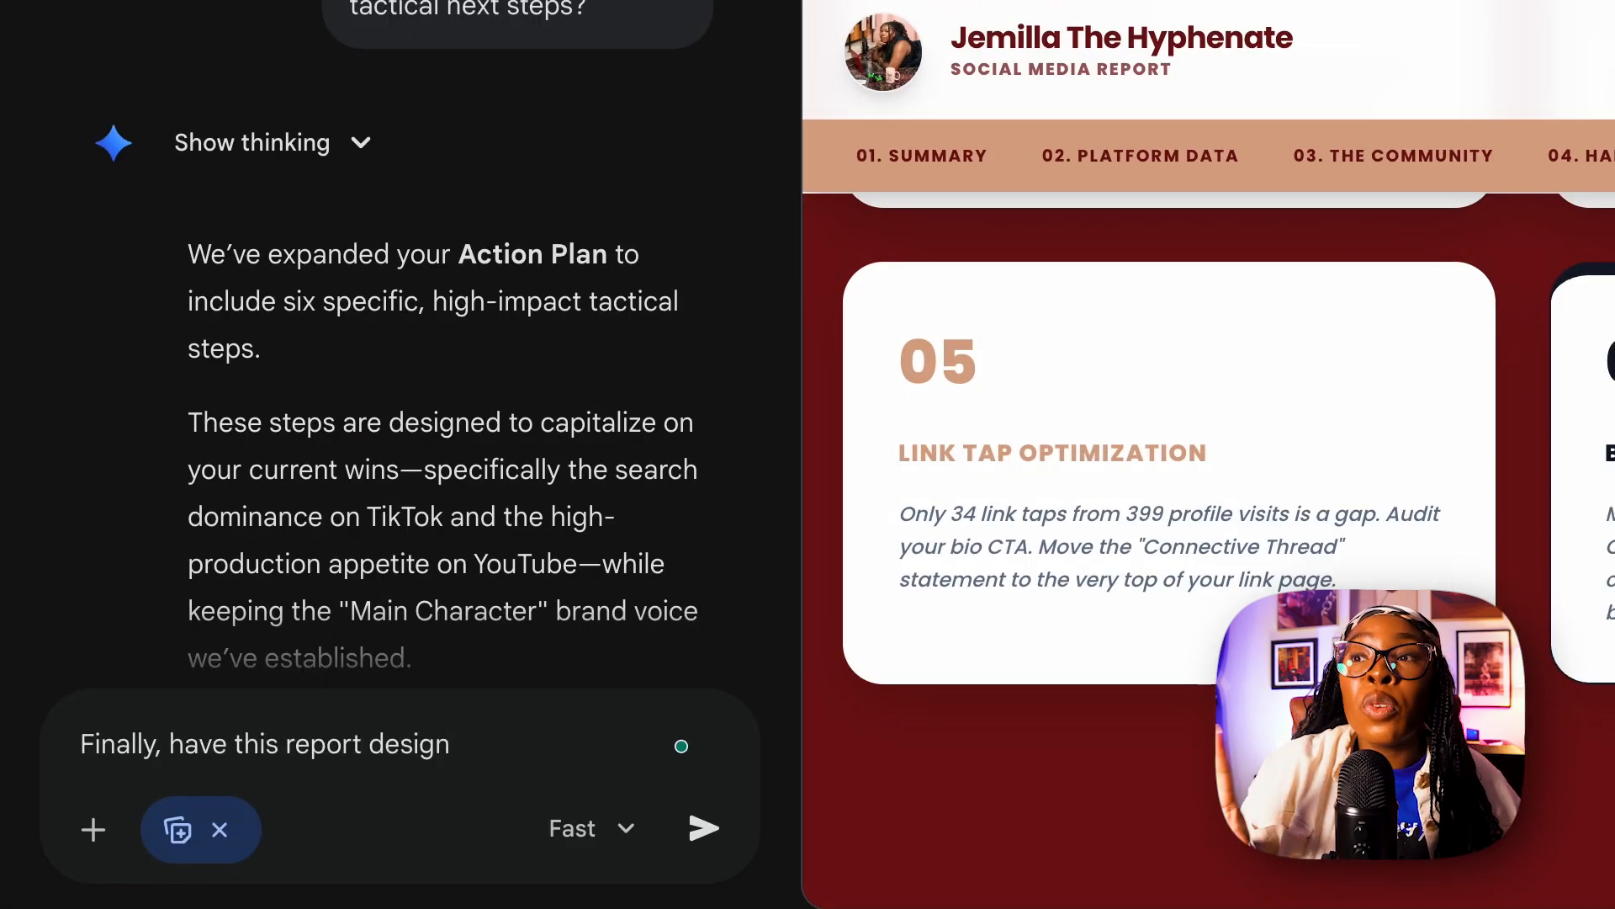
type("website design: https://storytellastudios.com/")
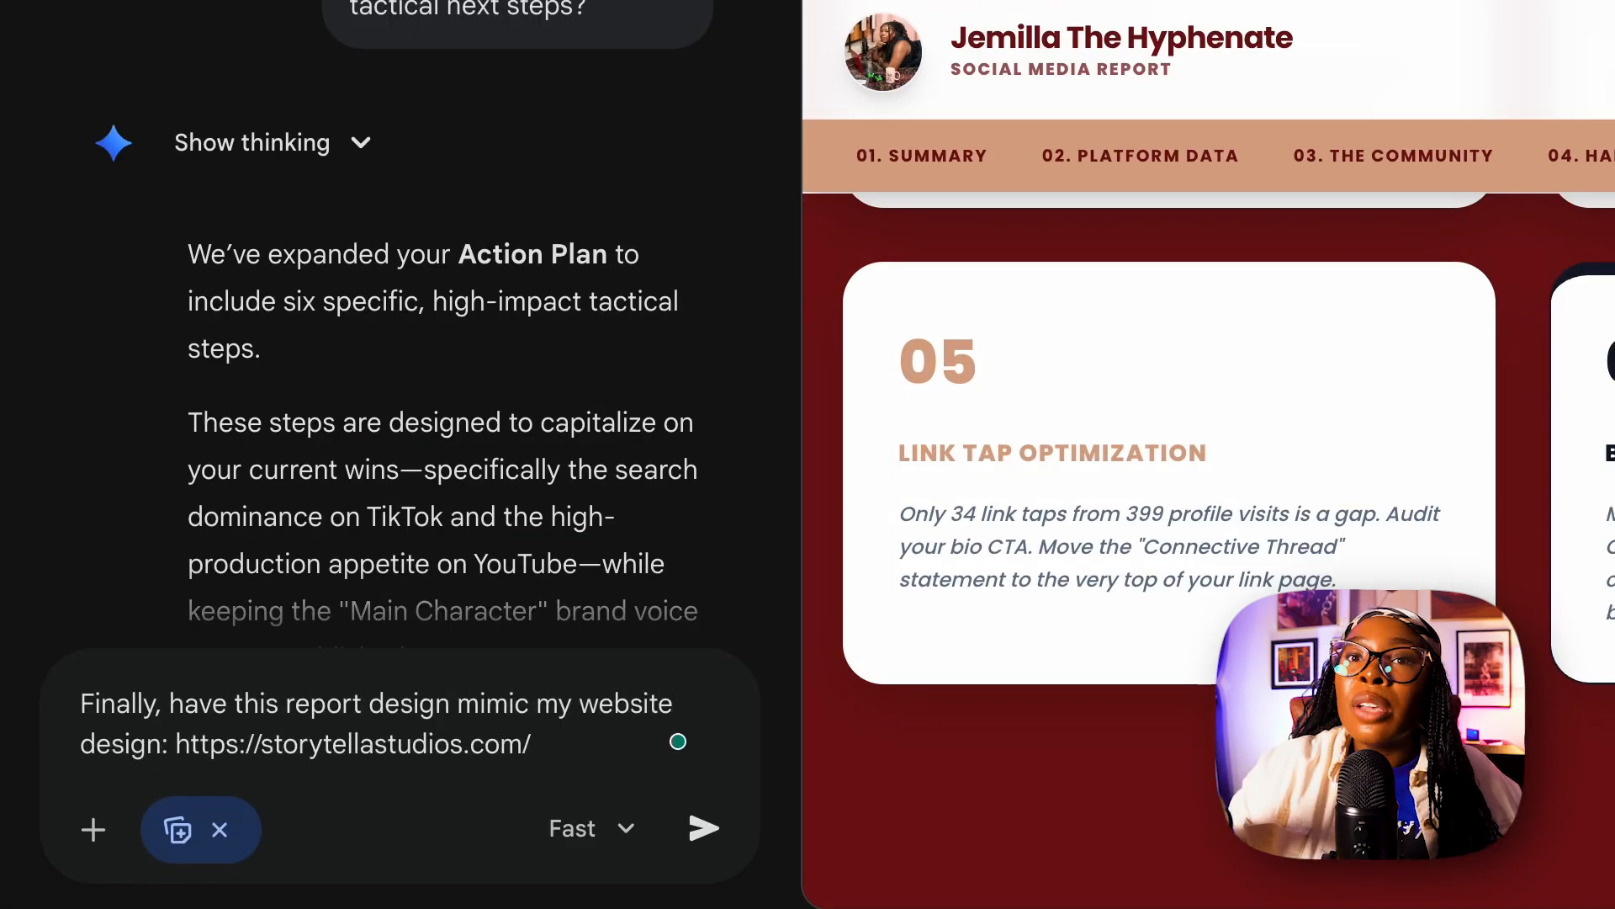
key("Return")
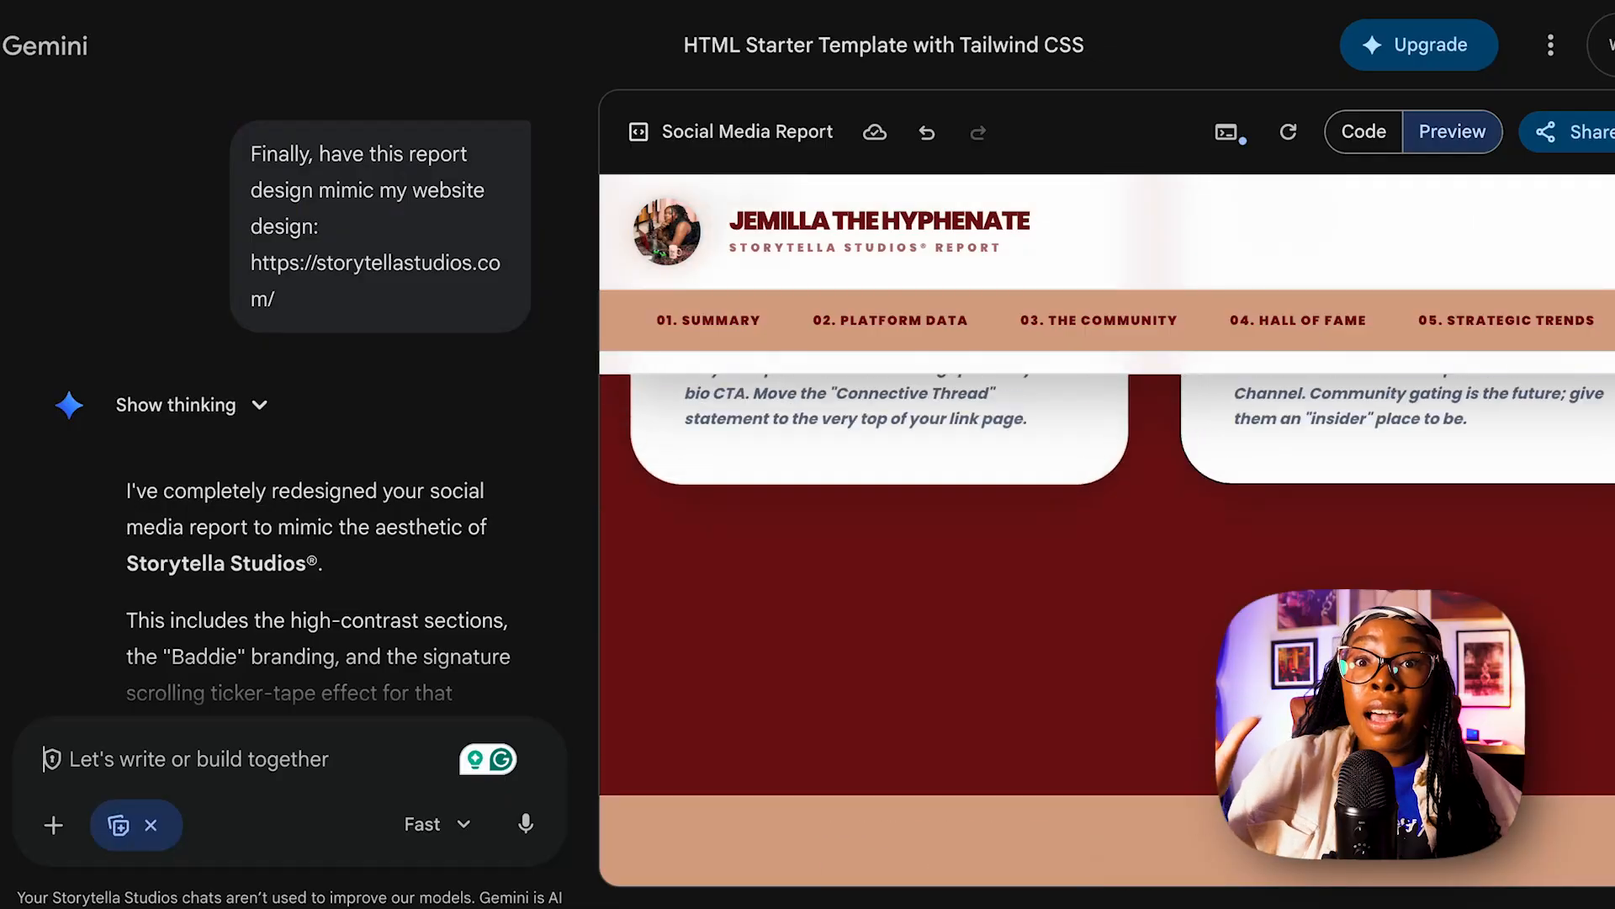
scroll(1108, 629, "up", 12)
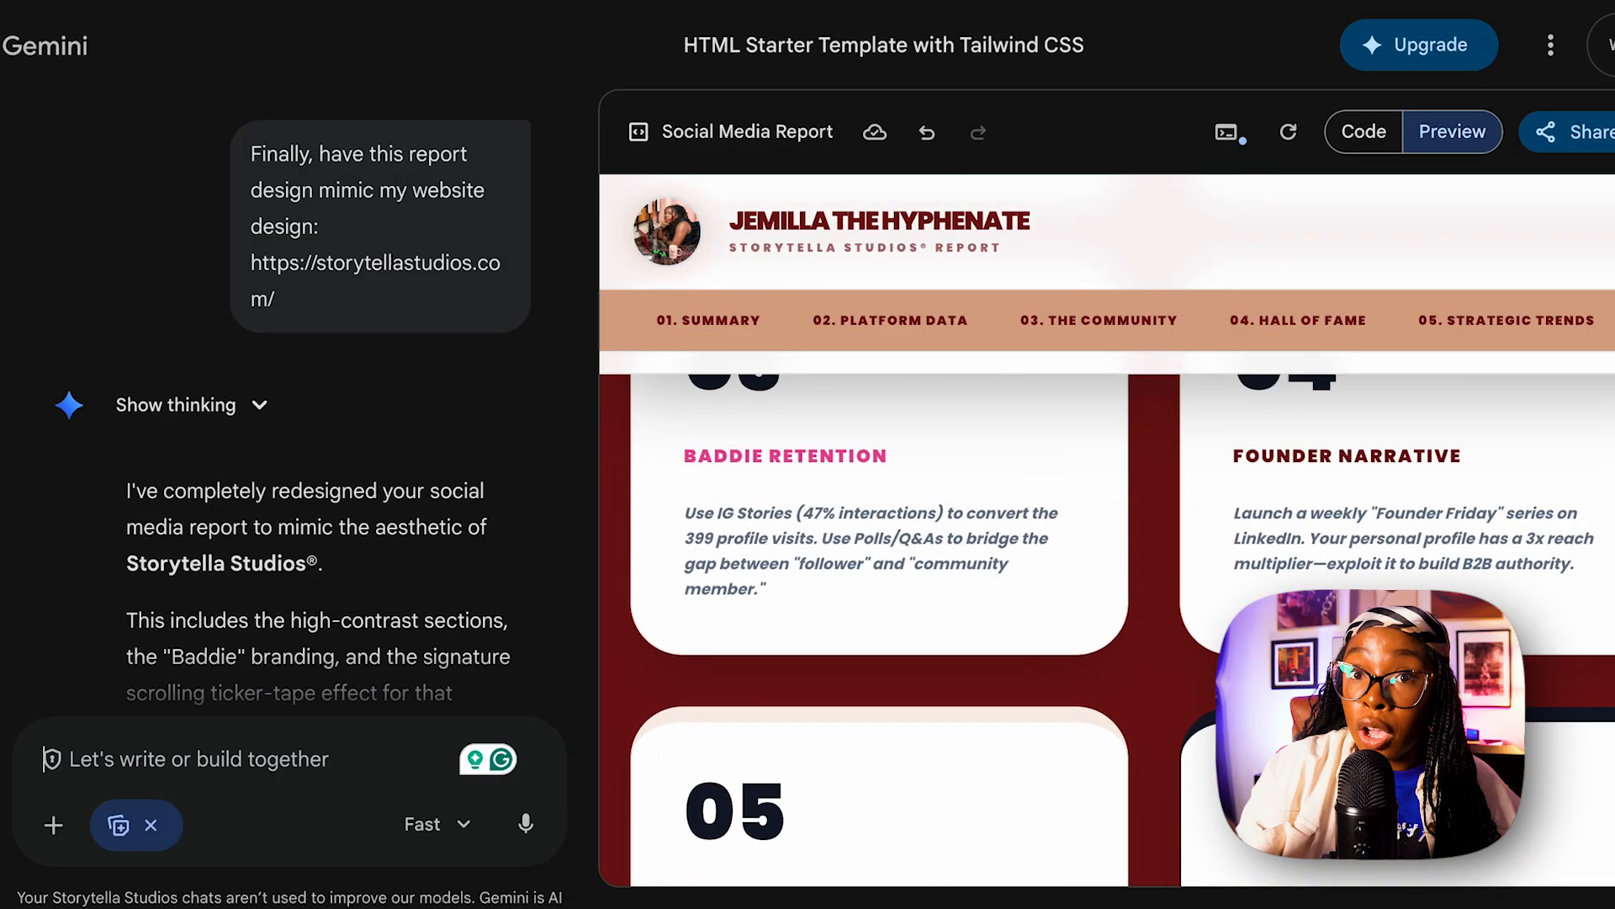
scroll(1255, 511, "up", 2)
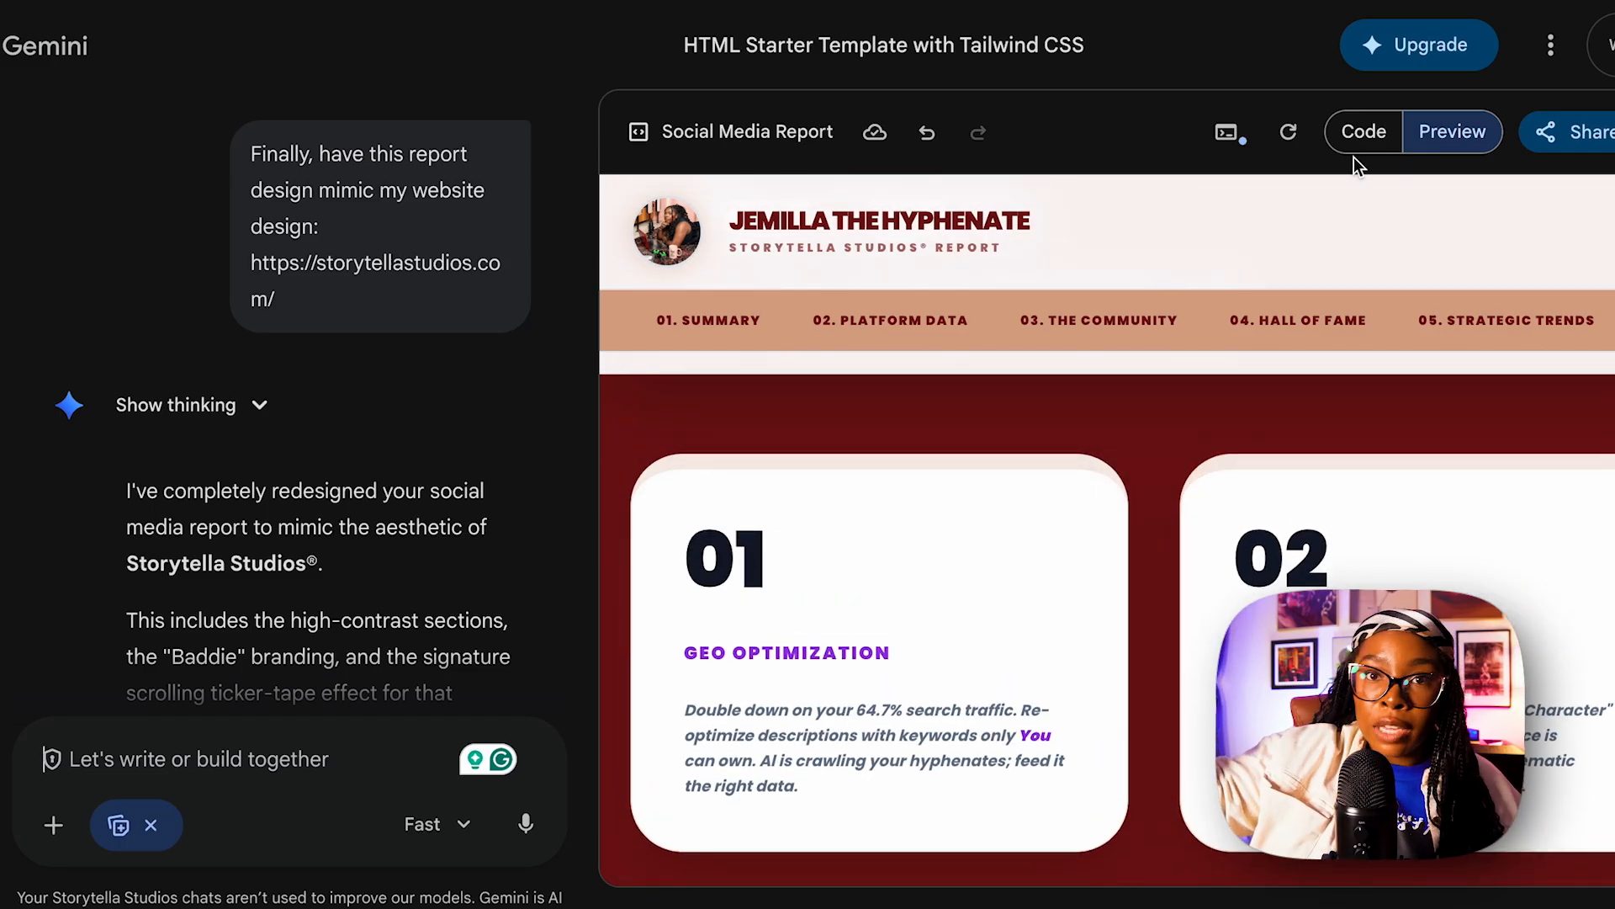
Copy the report's entire HTML code into a new onlinenotepad.io document and download it as a text file.
left_click(1363, 134)
key("ctrl+a")
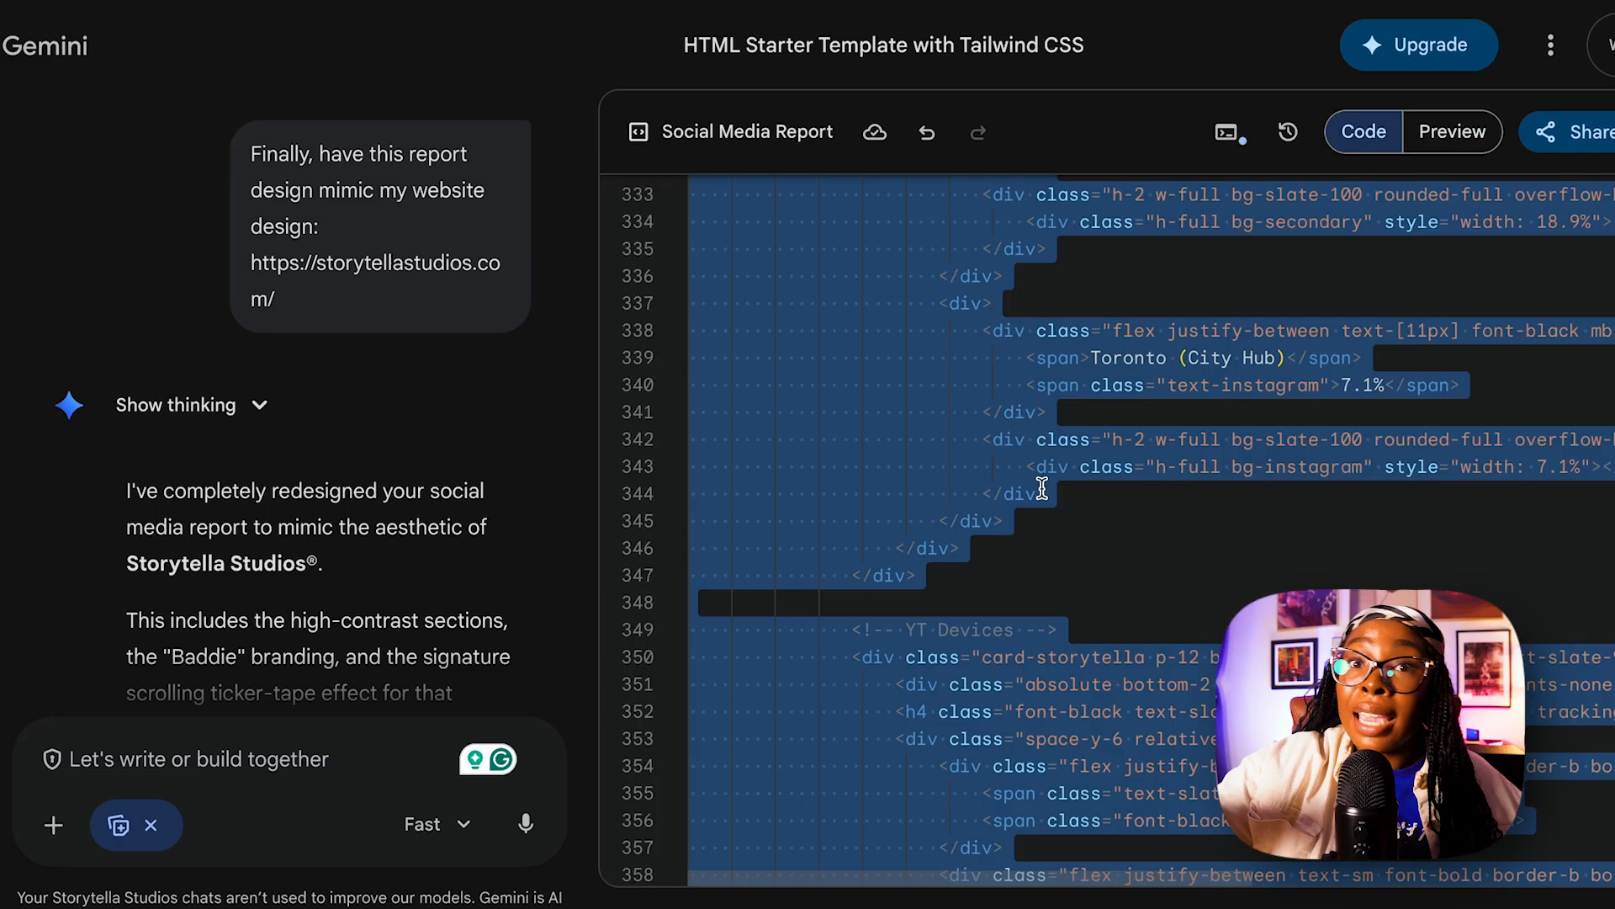
type("onlinenotepad.io")
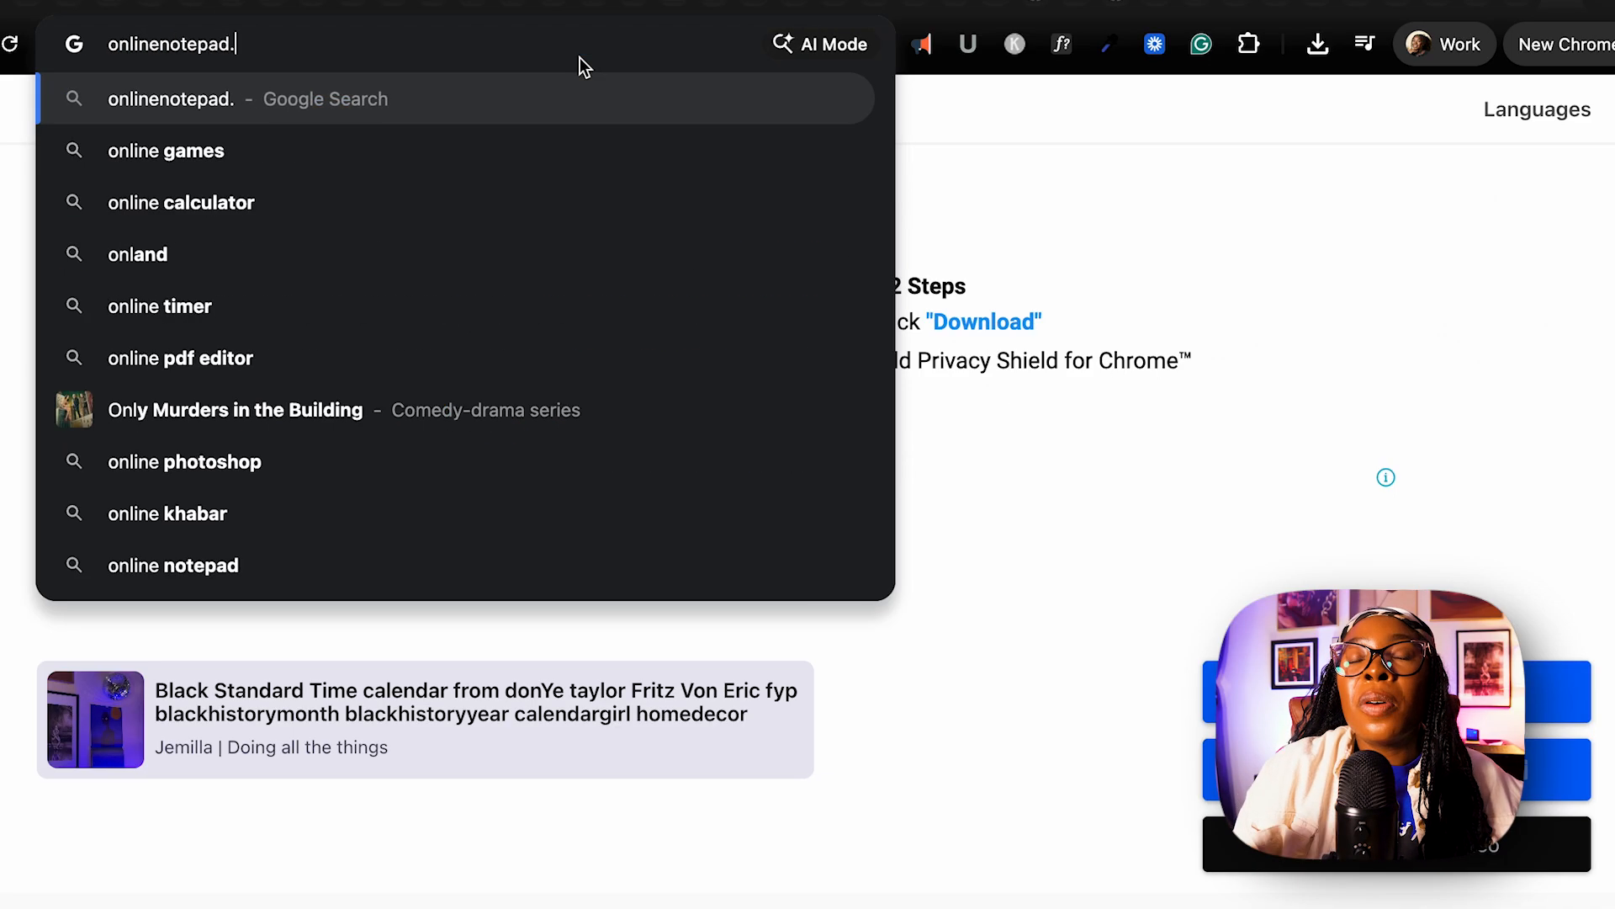
key("Return")
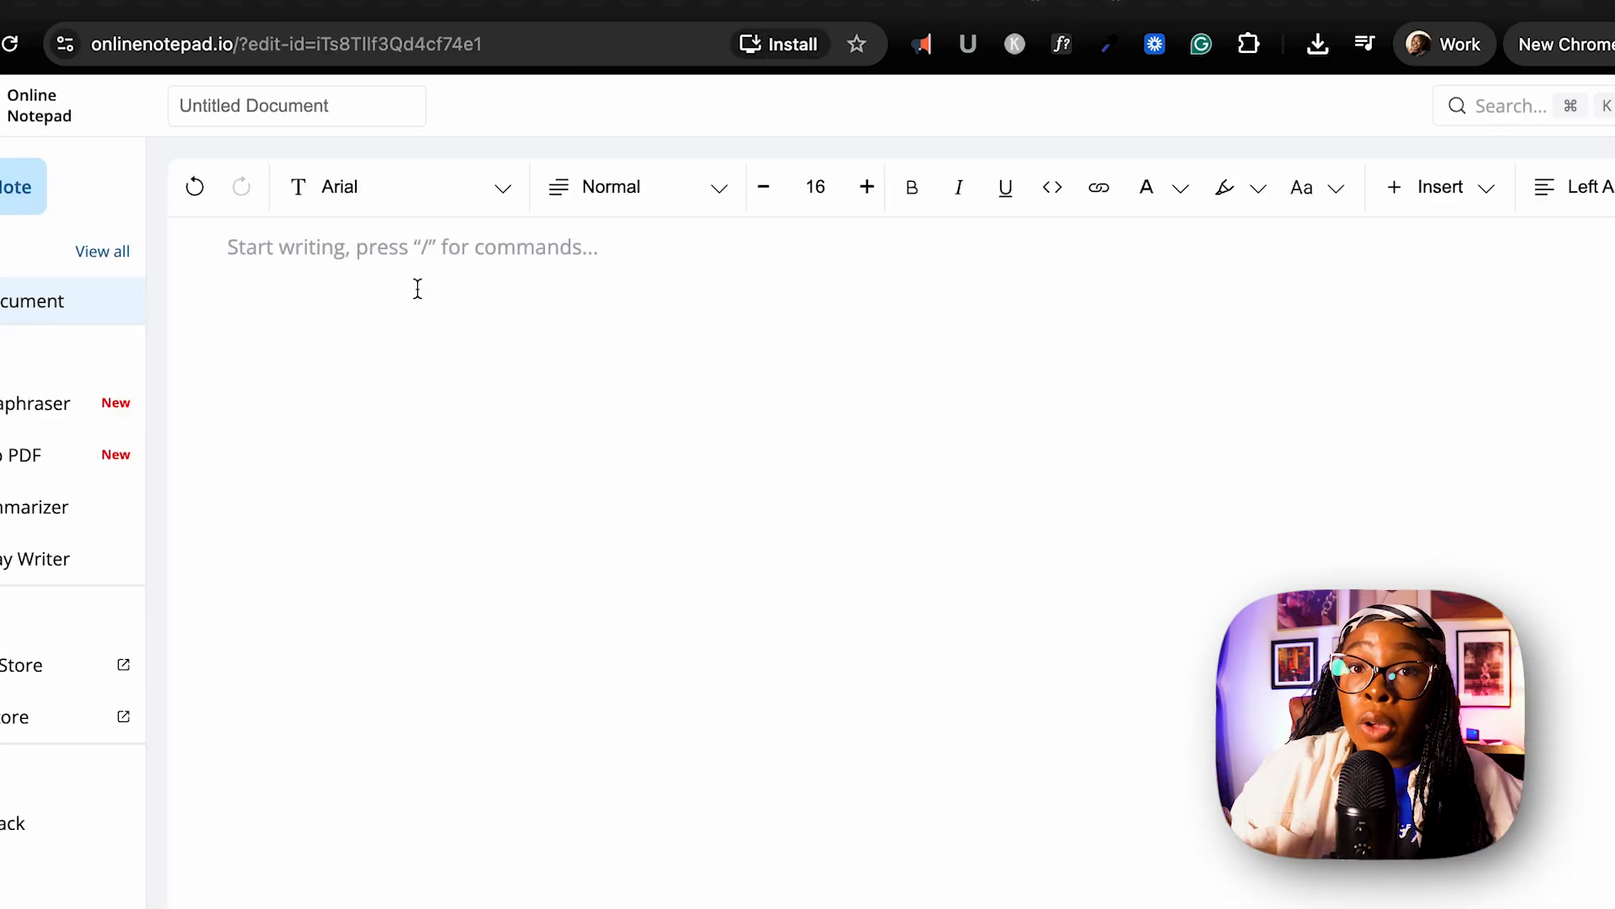
key("ctrl+v")
left_click(1592, 902)
left_click(999, 472)
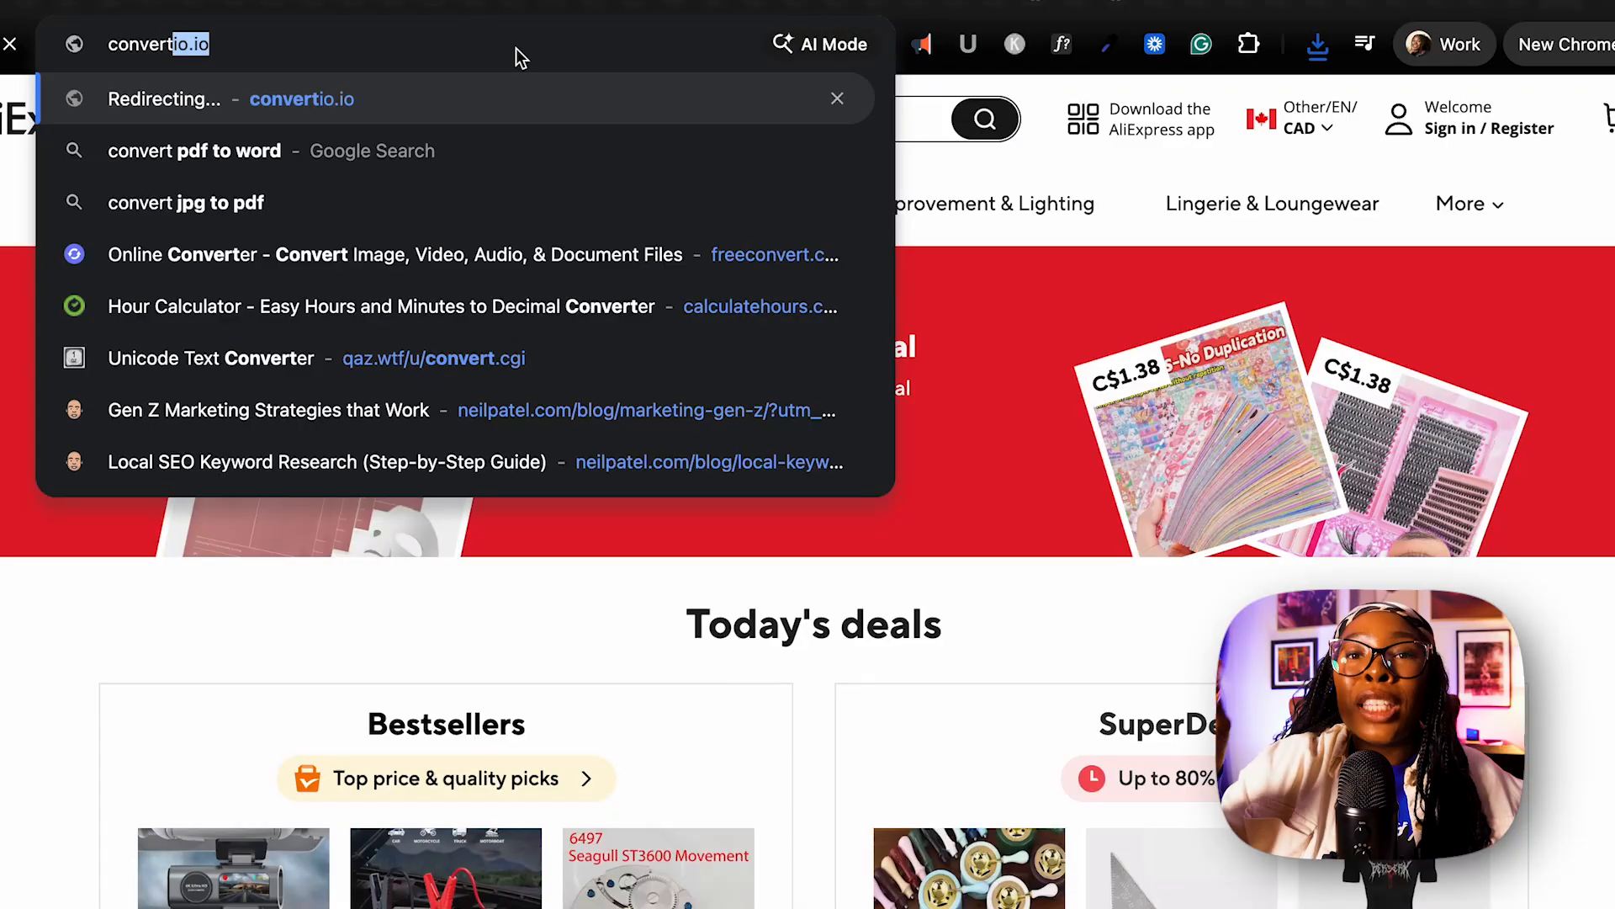
Go to convertio.co, load the downloaded text file and convert it to HTML.
type("io.co")
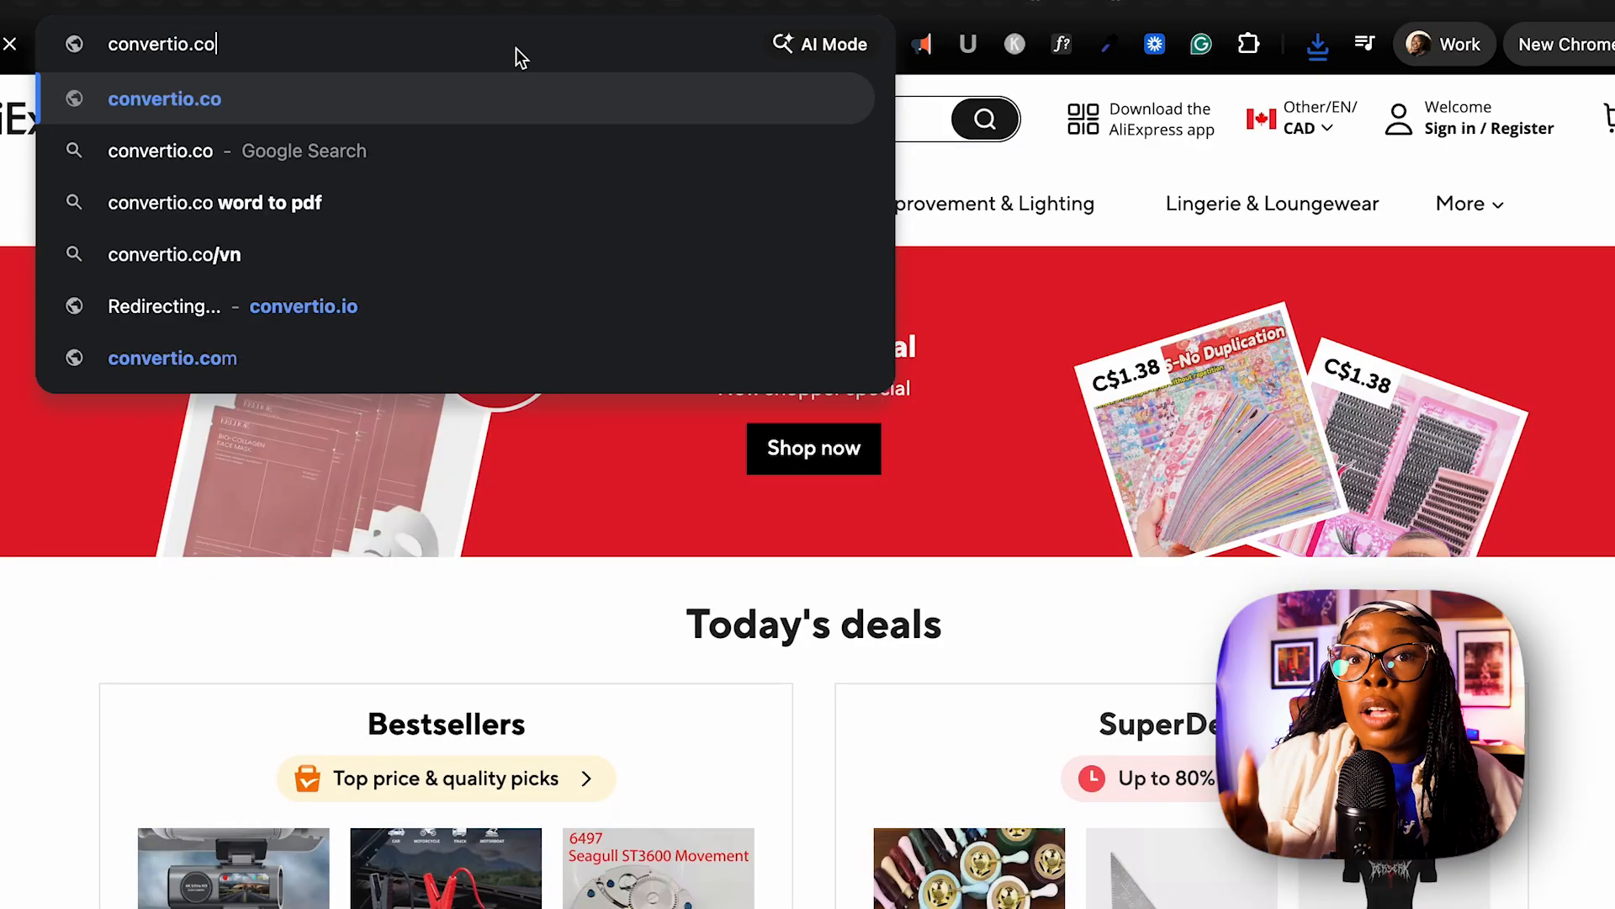
key("Return")
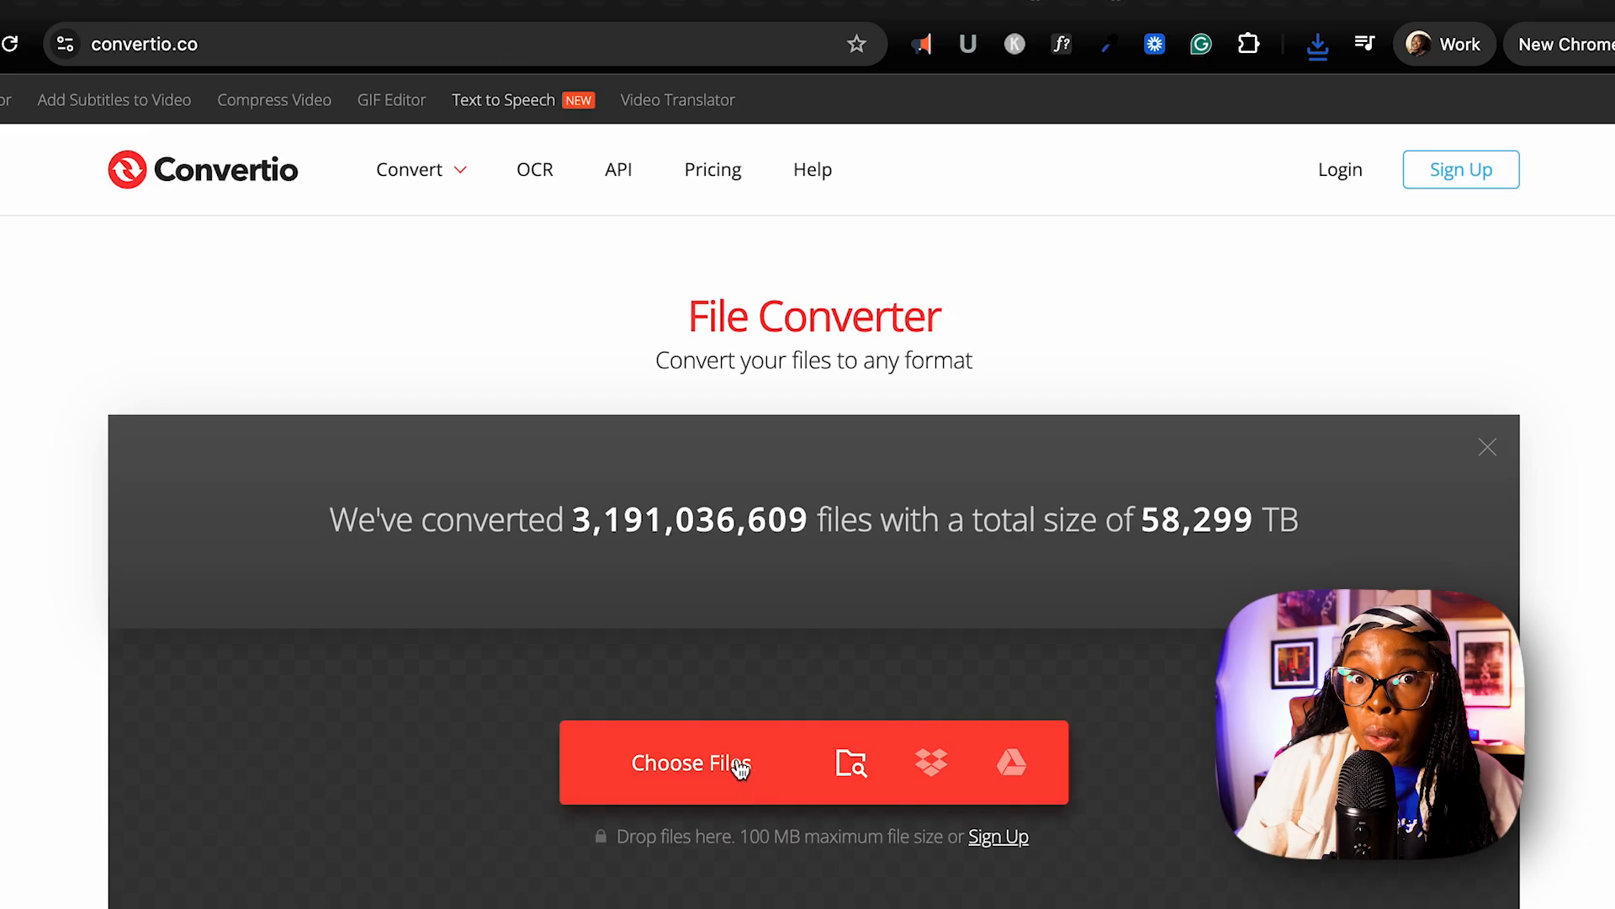
left_click(741, 766)
double_click(367, 211)
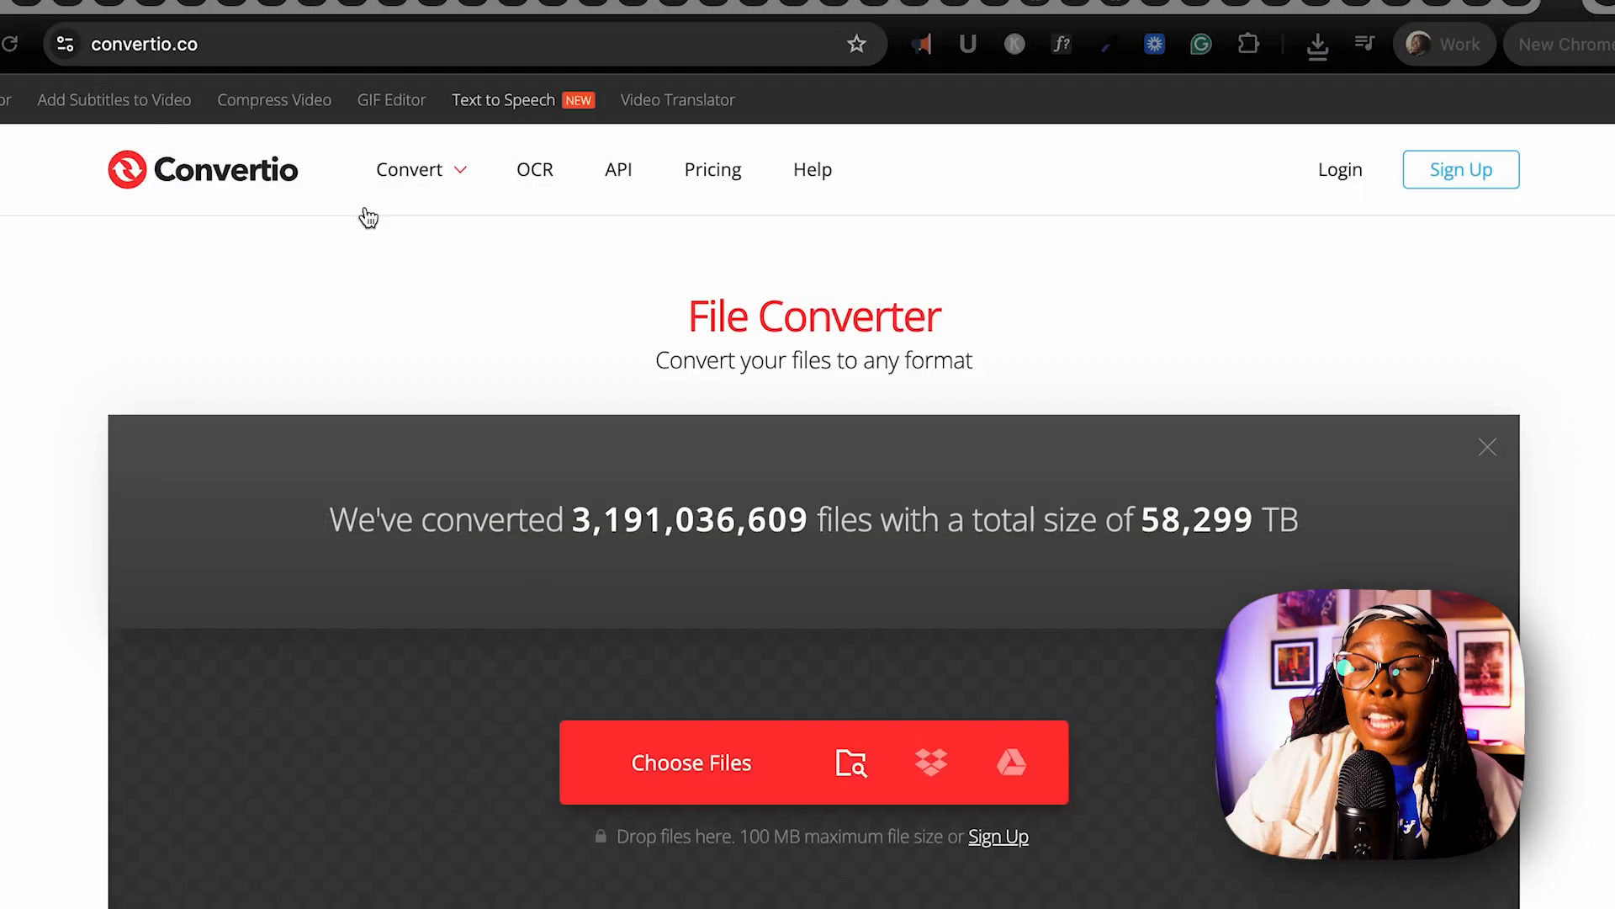
left_click(748, 458)
type("html")
left_click(791, 613)
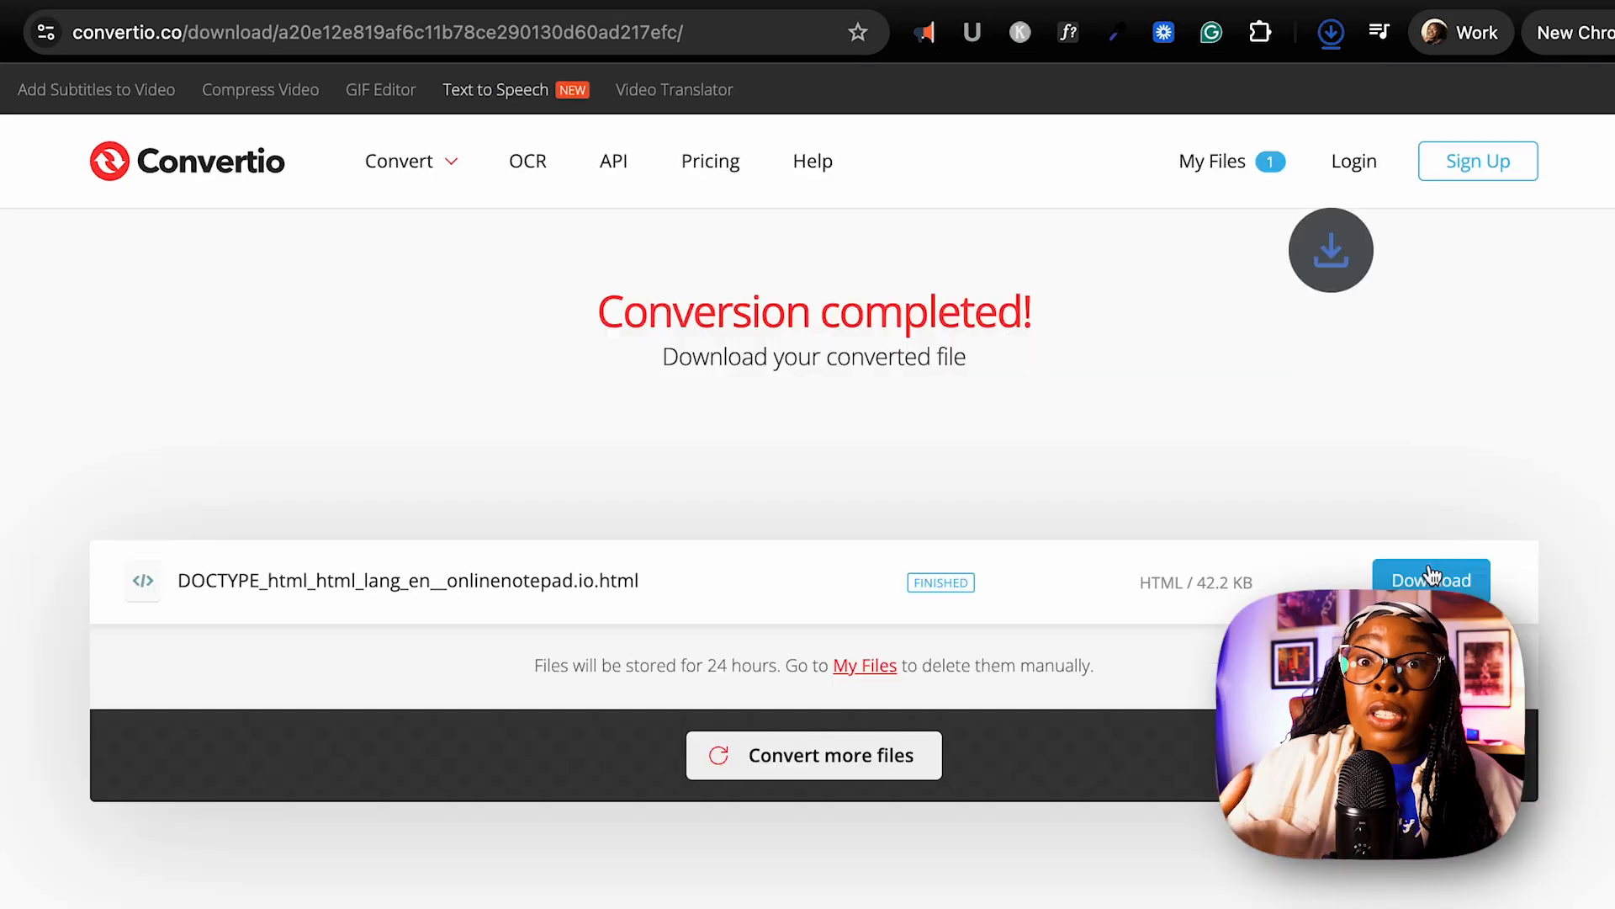
Download the converted HTML file and open it from the Downloads folder in the browser.
left_click(1430, 580)
left_click(1260, 95)
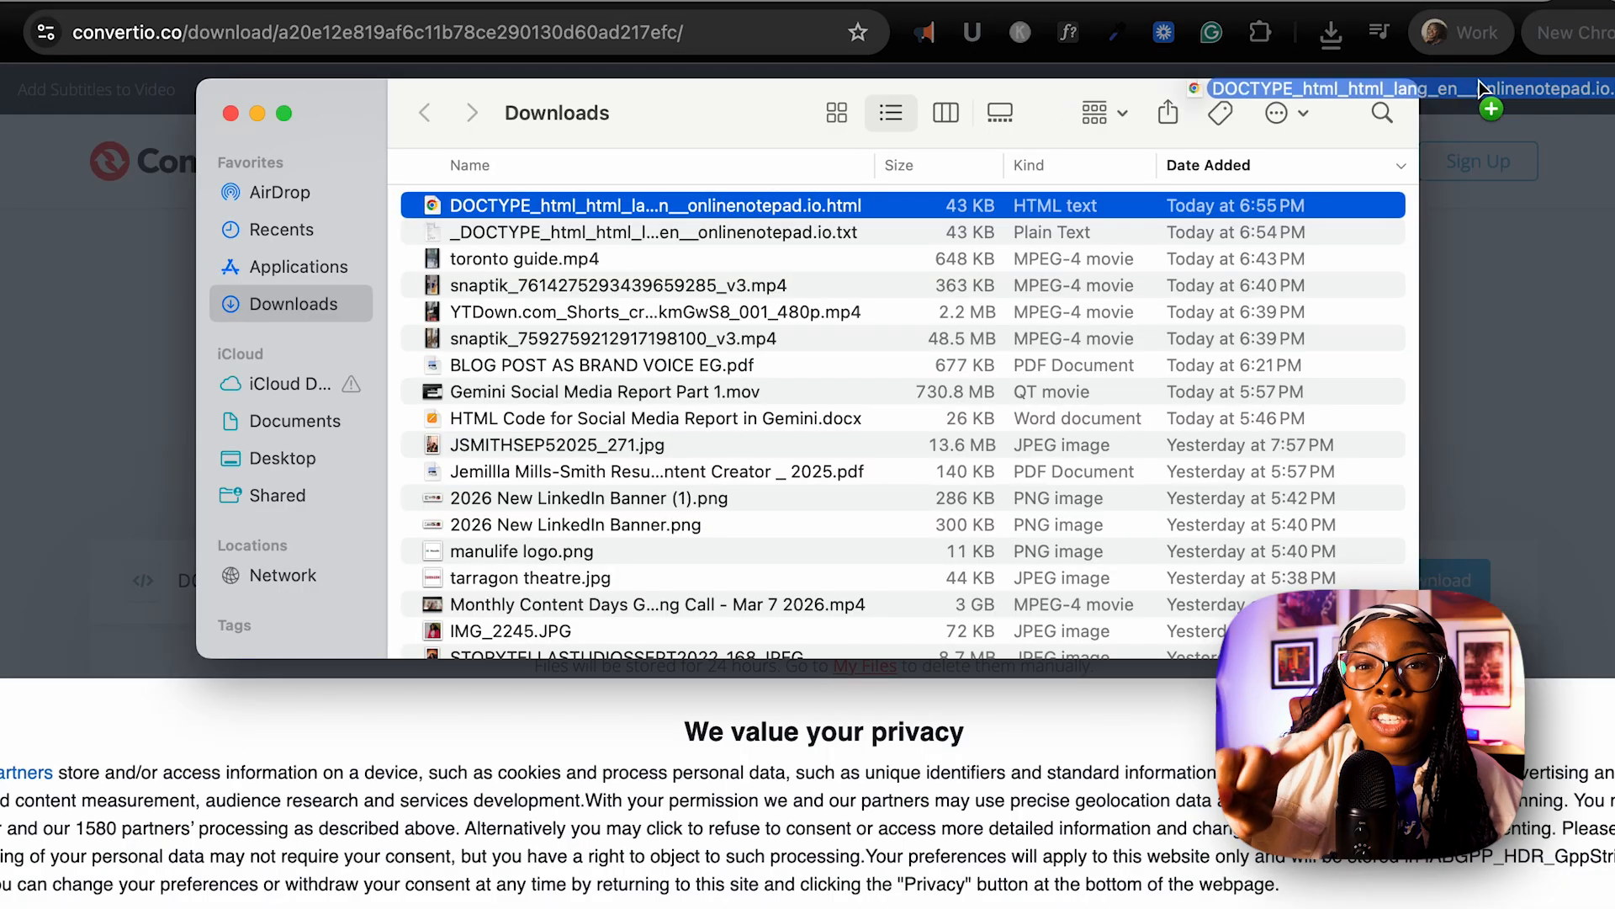
left_click_drag(656, 206, 1605, 2)
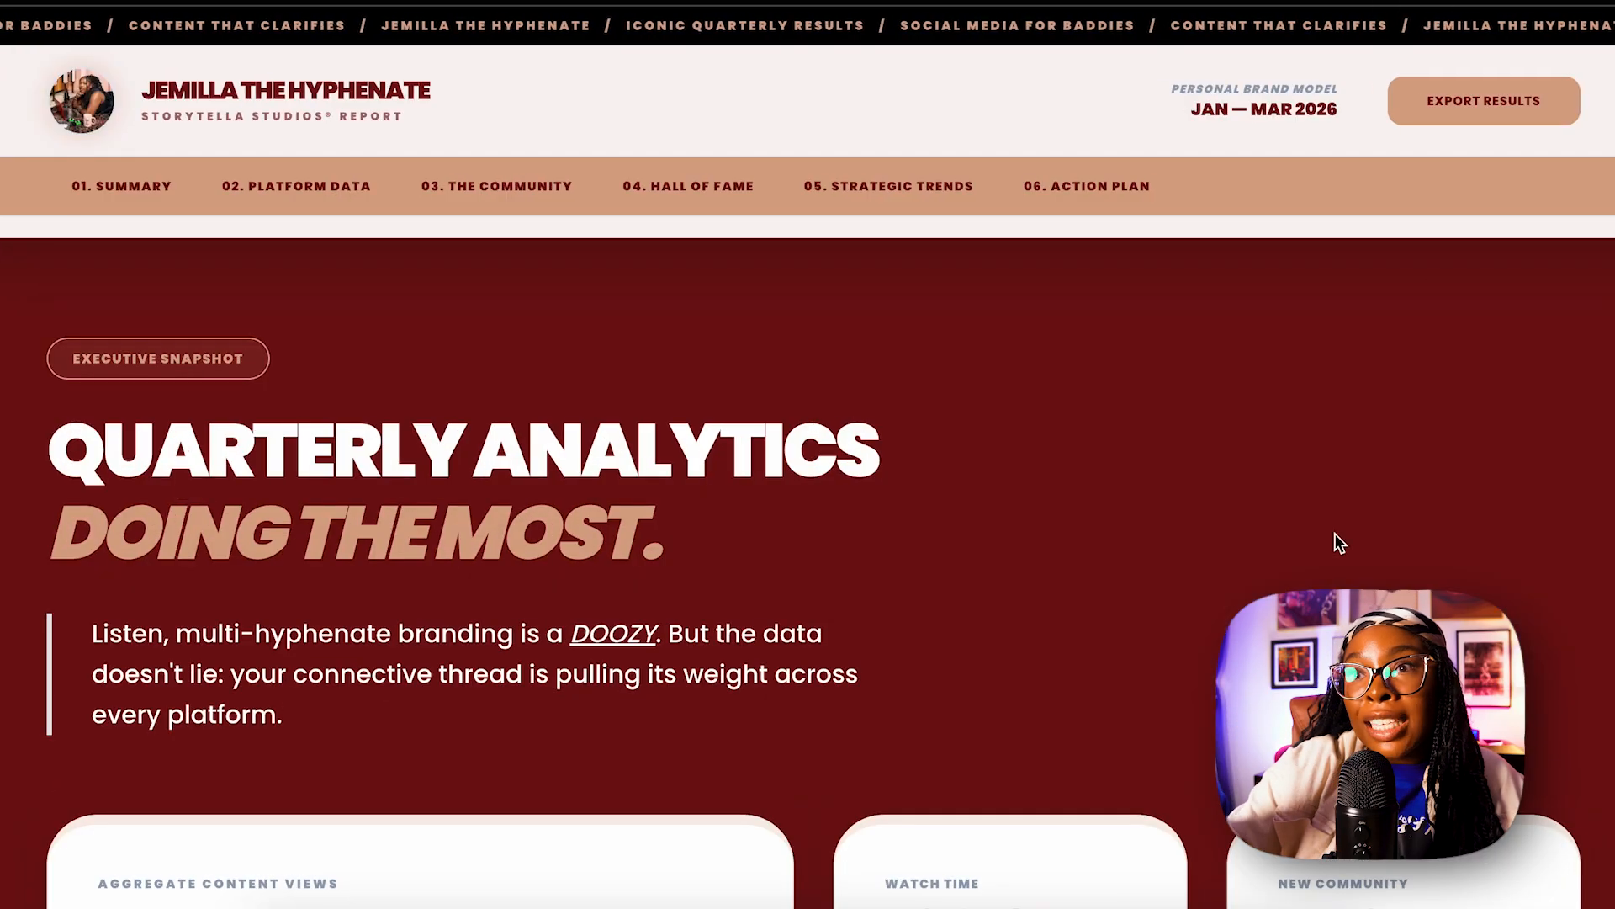
Examine the finished report page from the quarterly analytics summary through platform data, audience and videos to the action plan.
scroll(1610, 572, "down", 10)
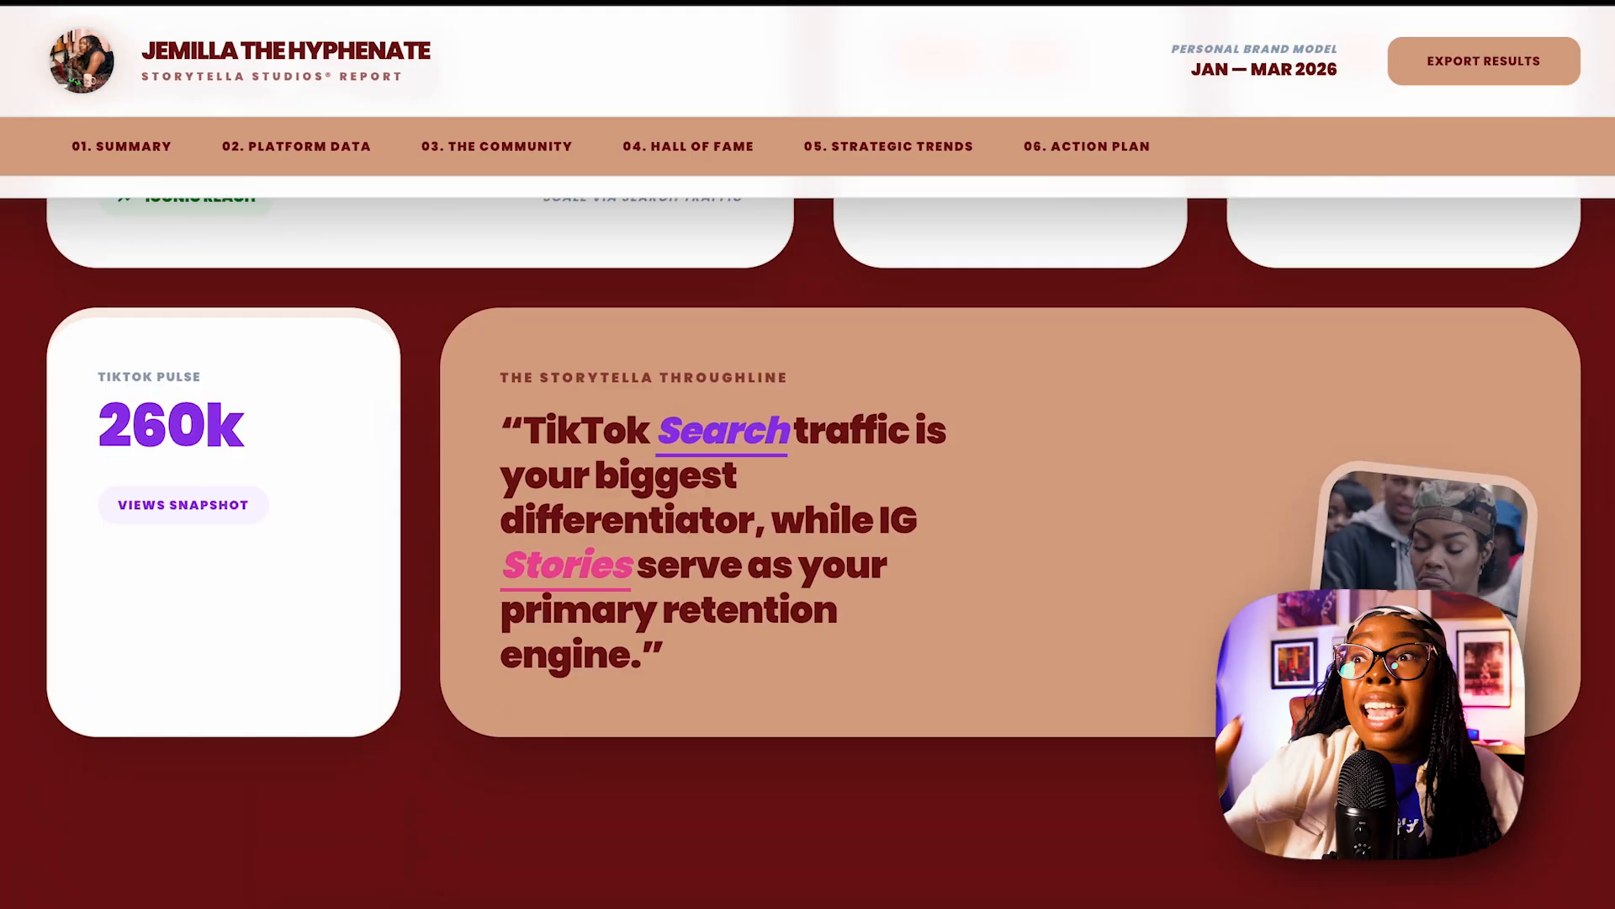
scroll(807, 547, "down", 15)
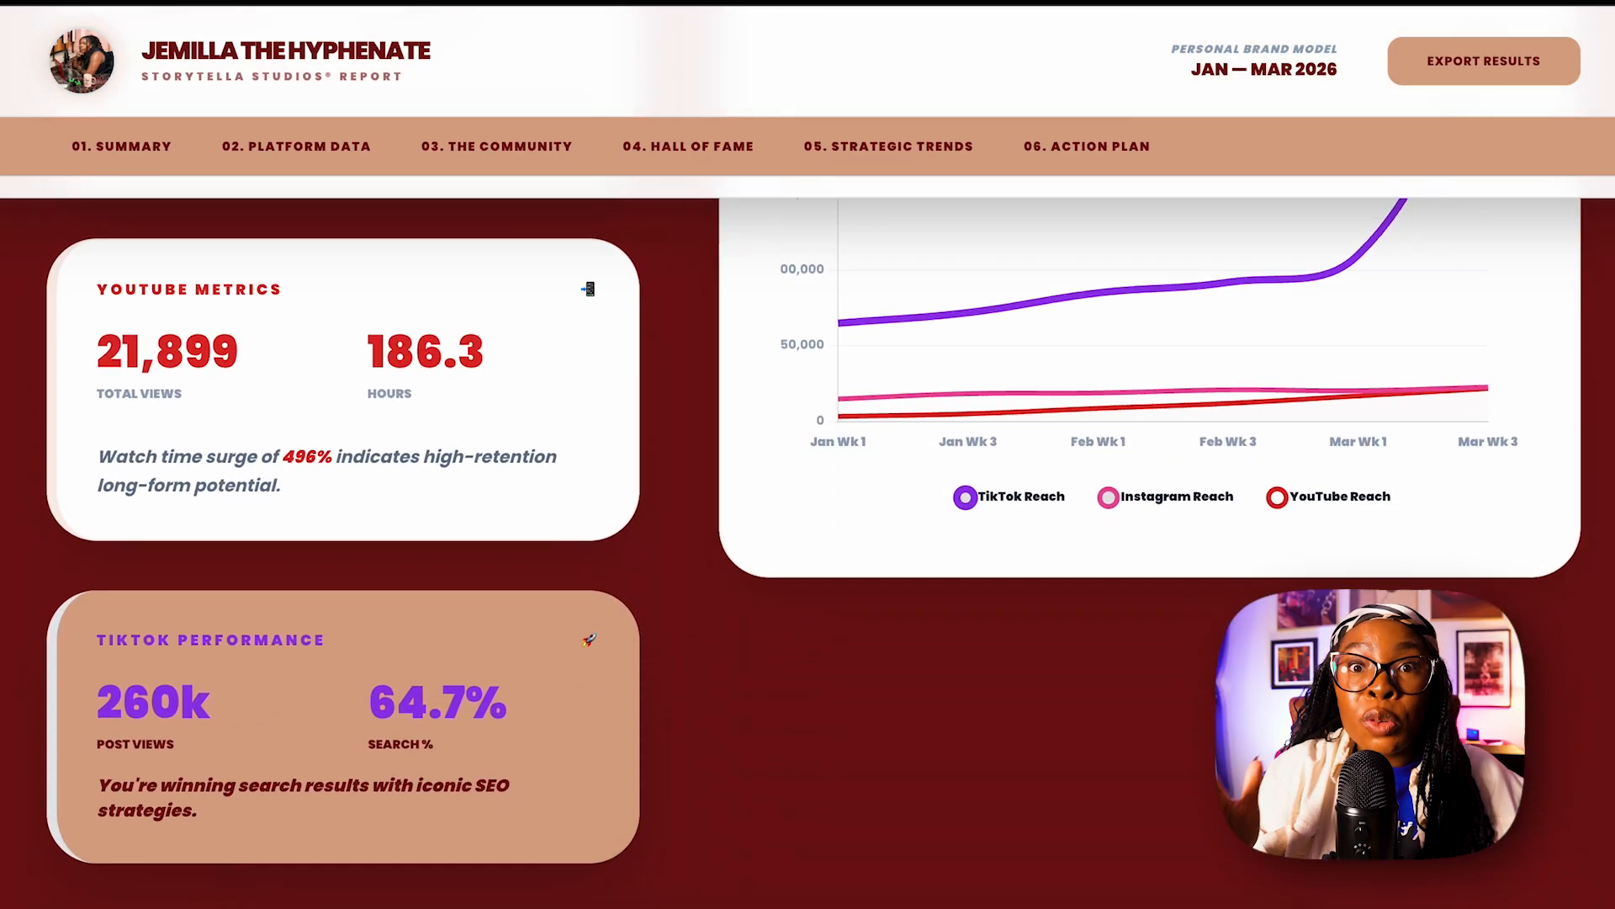
scroll(807, 547, "down", 10)
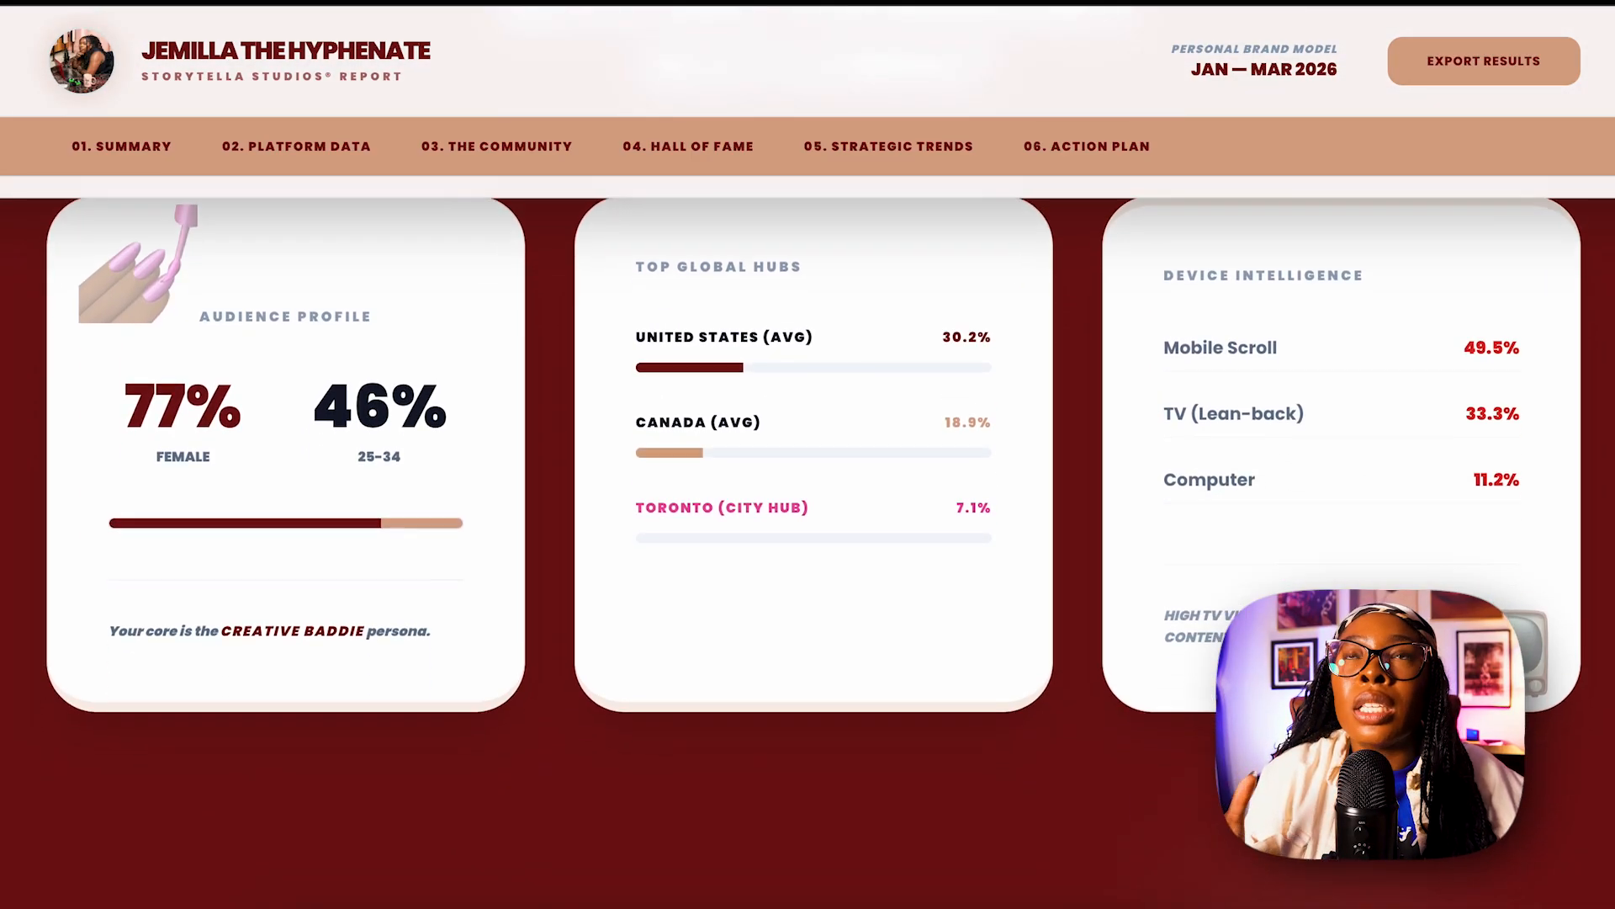
scroll(807, 547, "down", 15)
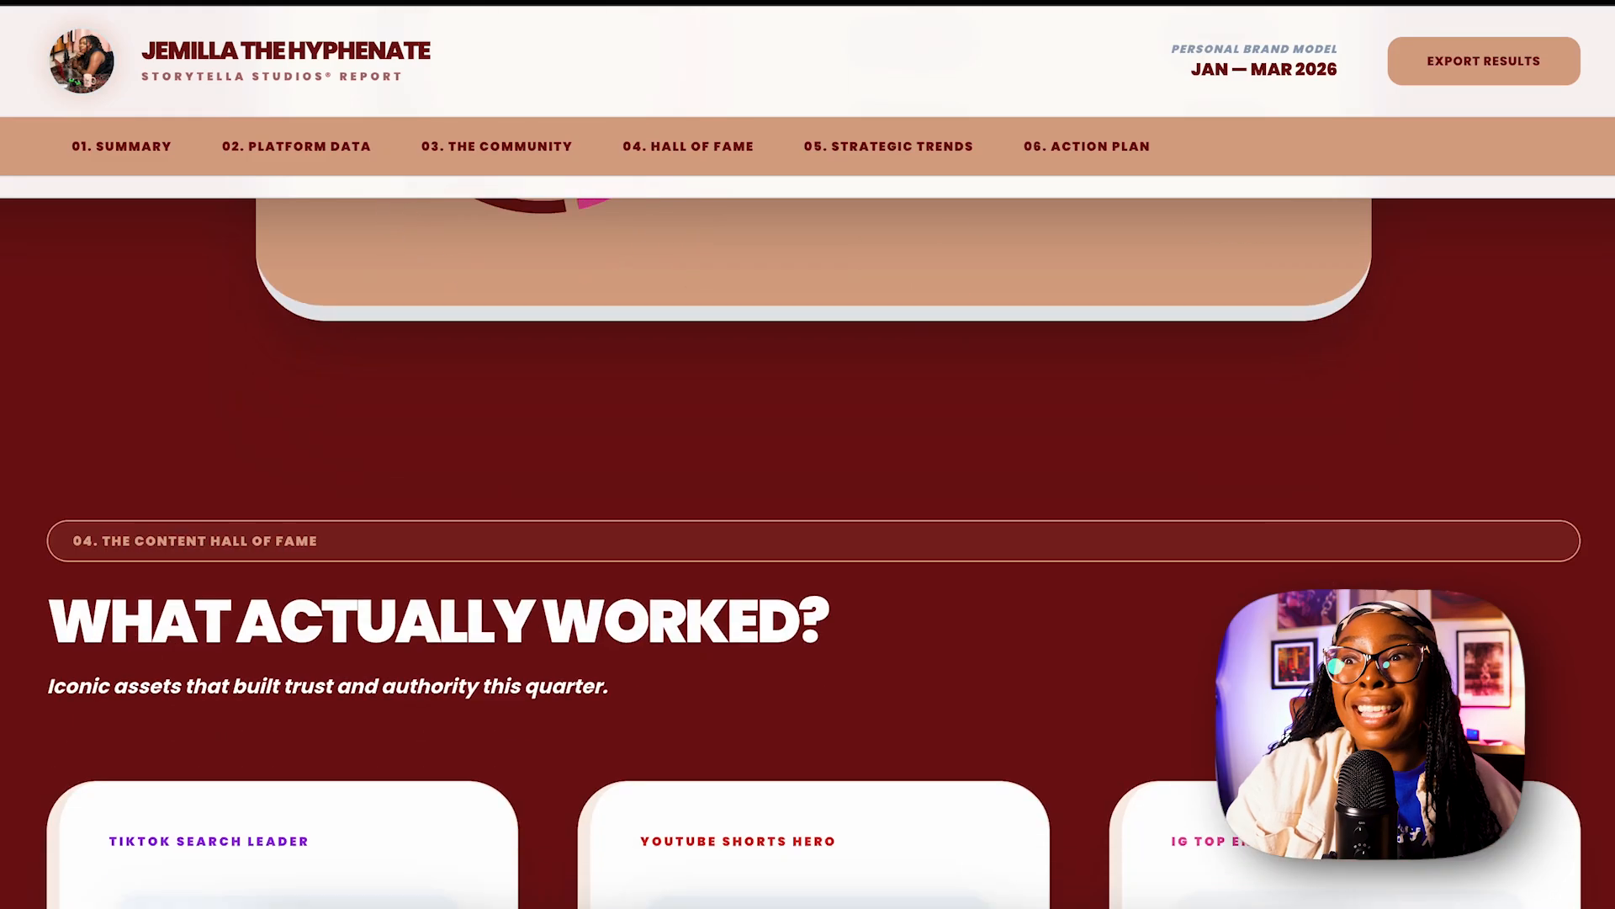
scroll(808, 547, "down", 6)
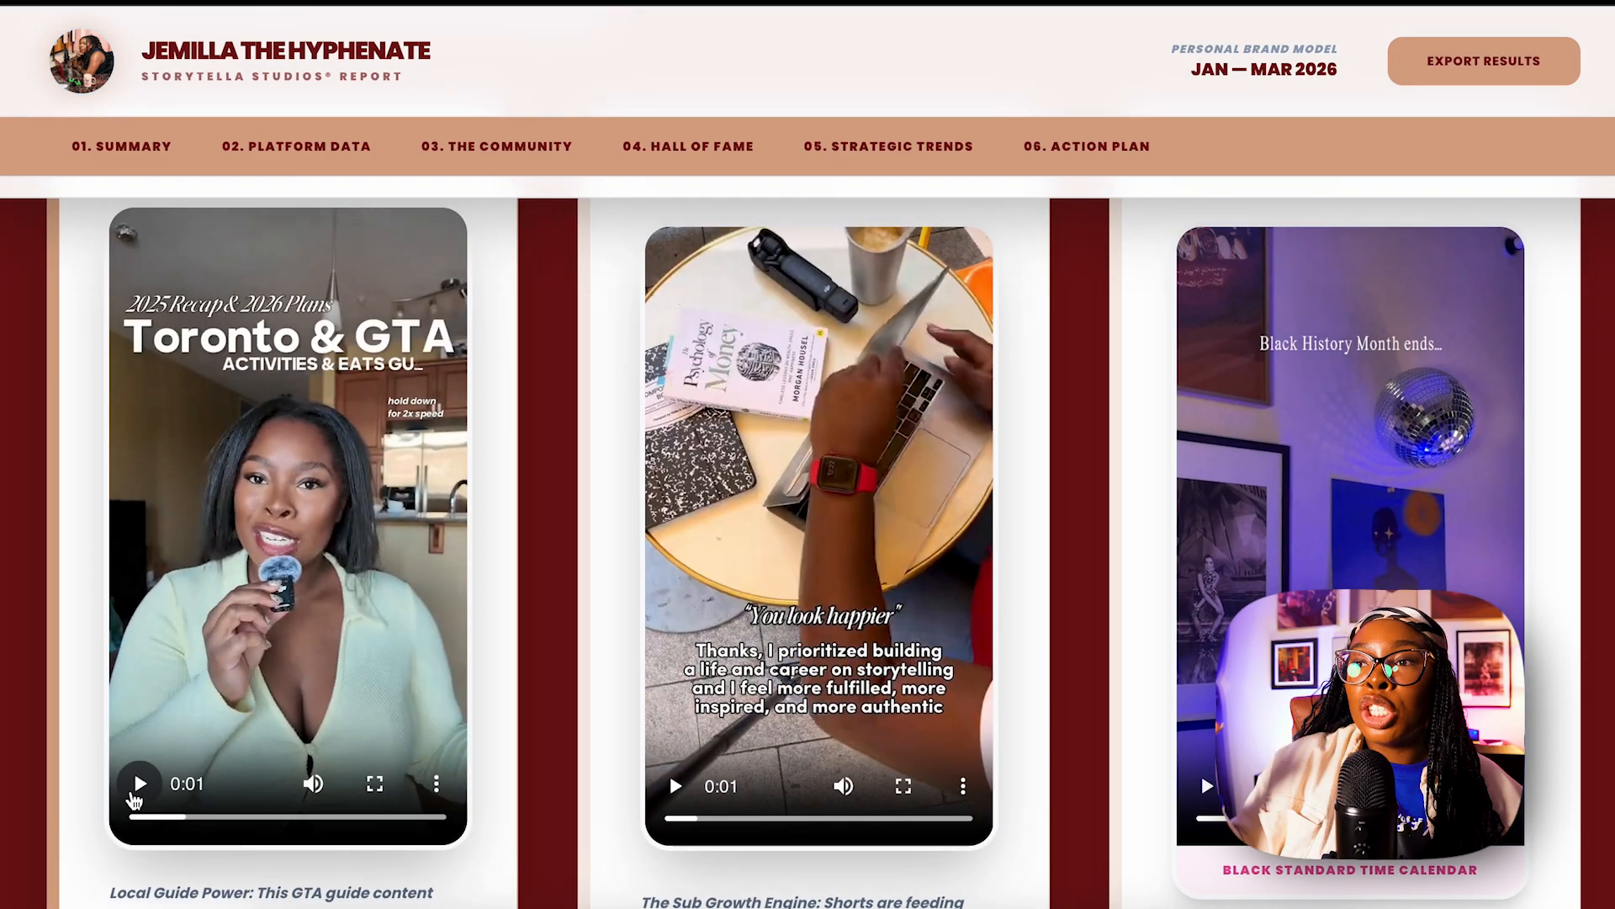
scroll(18, 808, "down", 12)
scroll(21, 806, "down", 10)
scroll(20, 806, "down", 8)
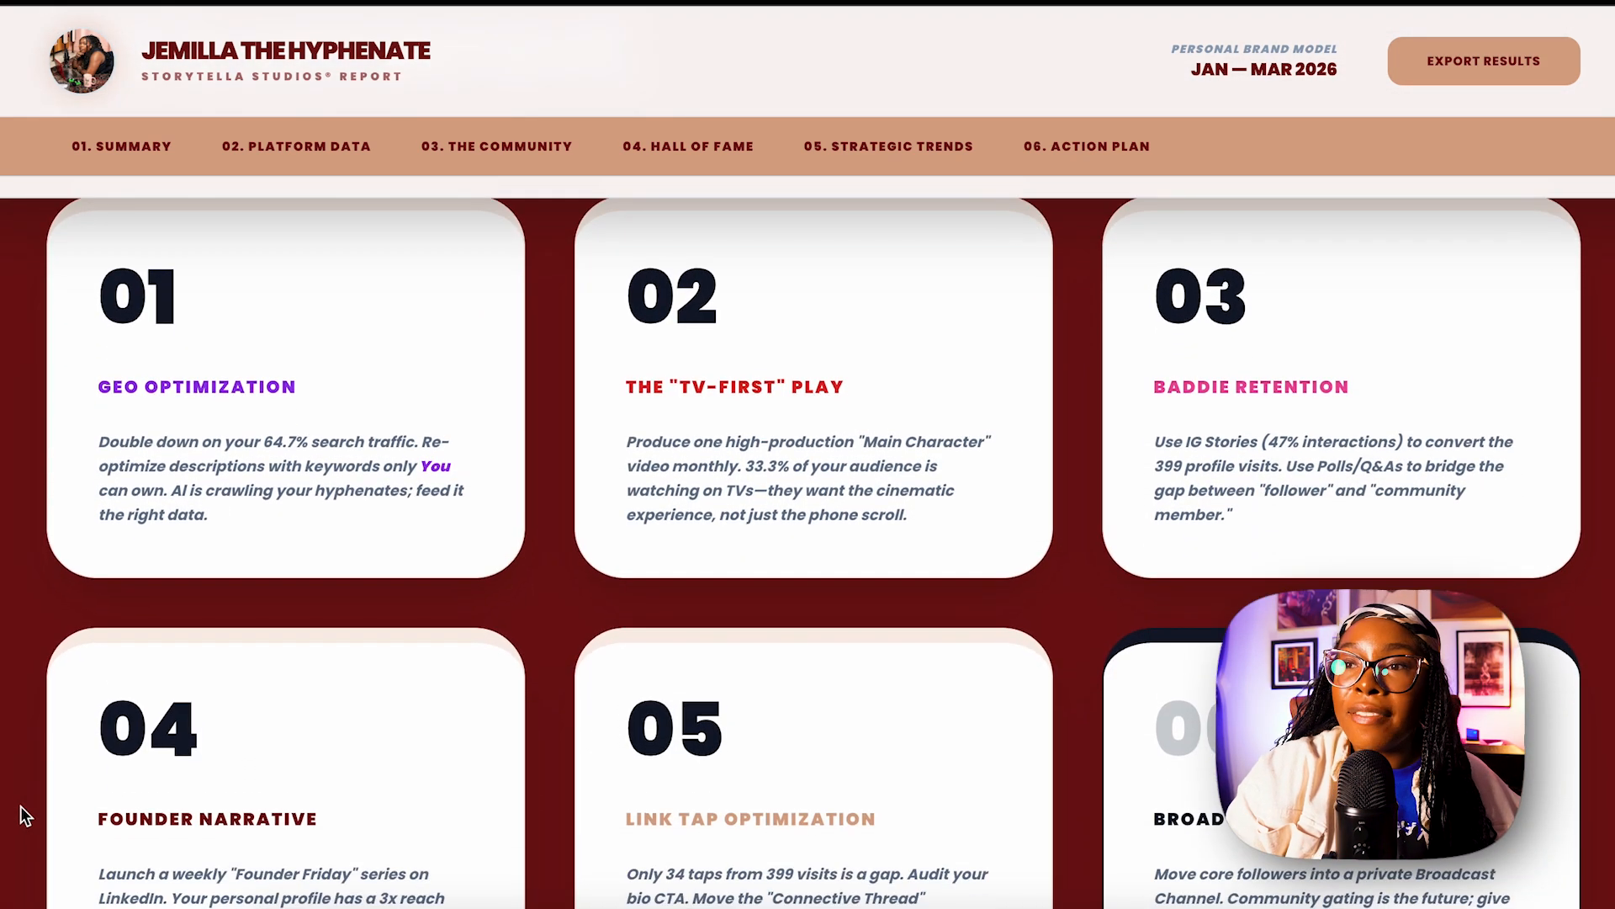
scroll(21, 806, "down", 10)
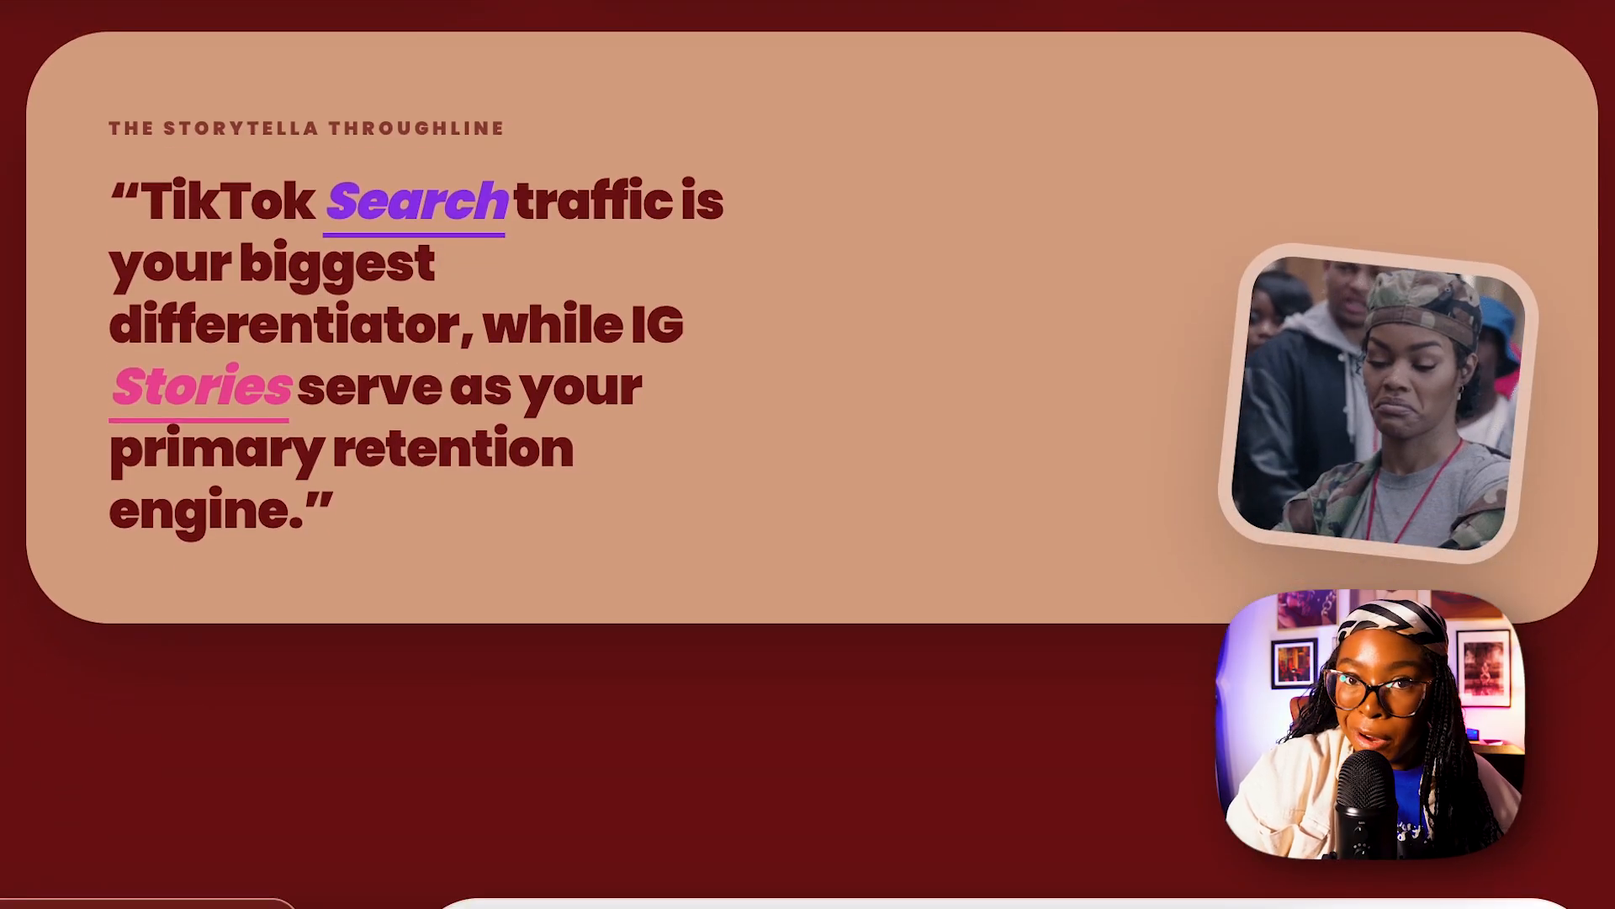